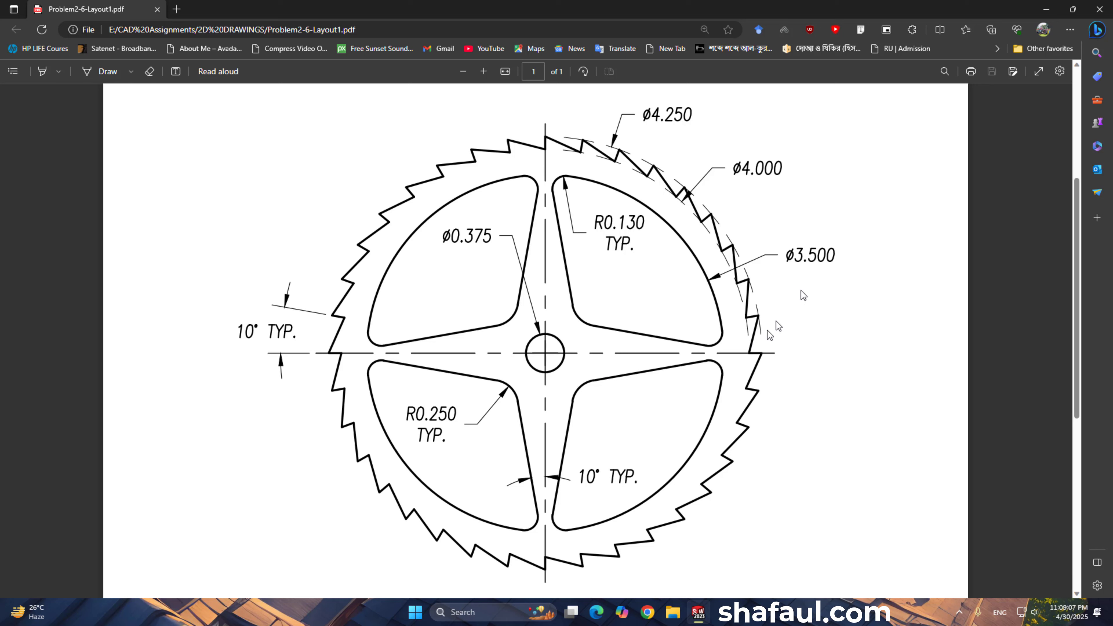
Switch to the empty SOLIDWORKS part, set its units to IPS (inch, pound, second) and its background scene to Plain White
left_click(1046, 10)
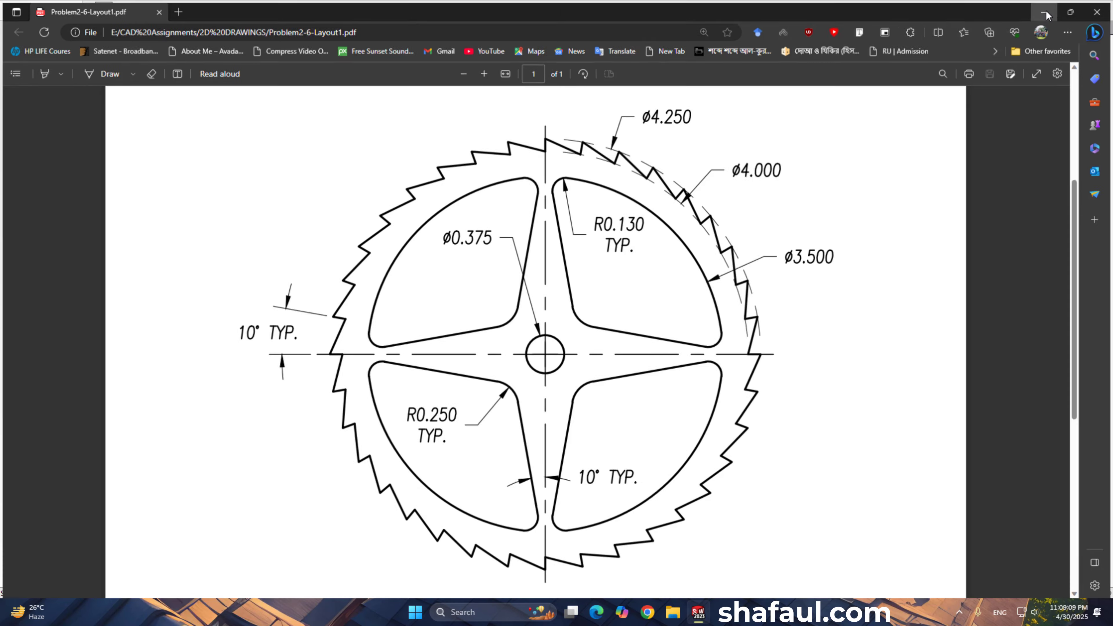
left_click(370, 194)
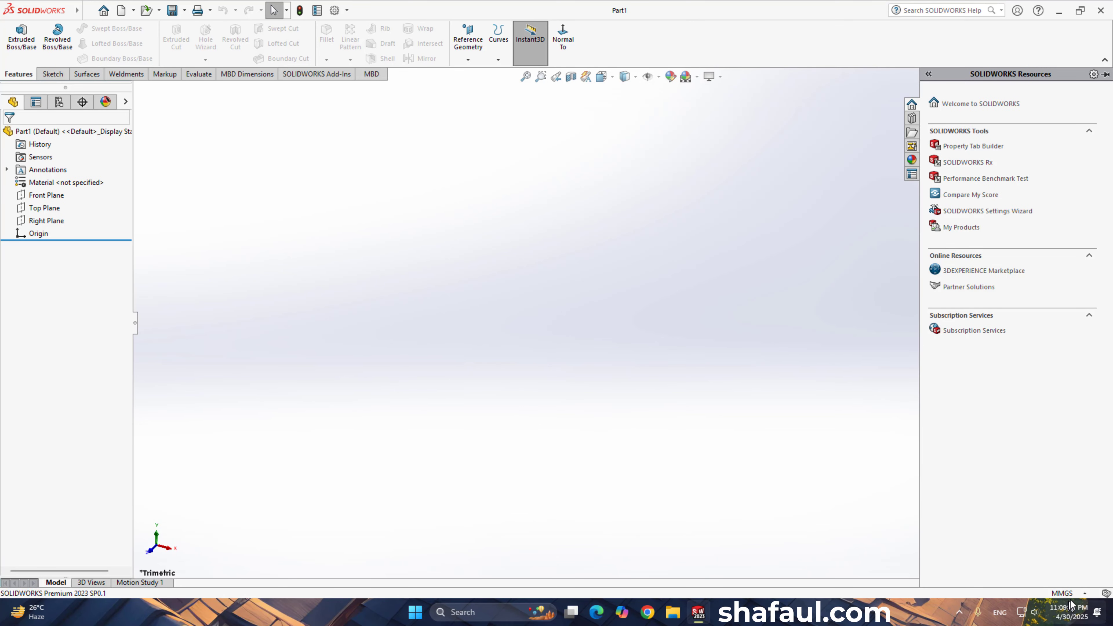
left_click(1080, 593)
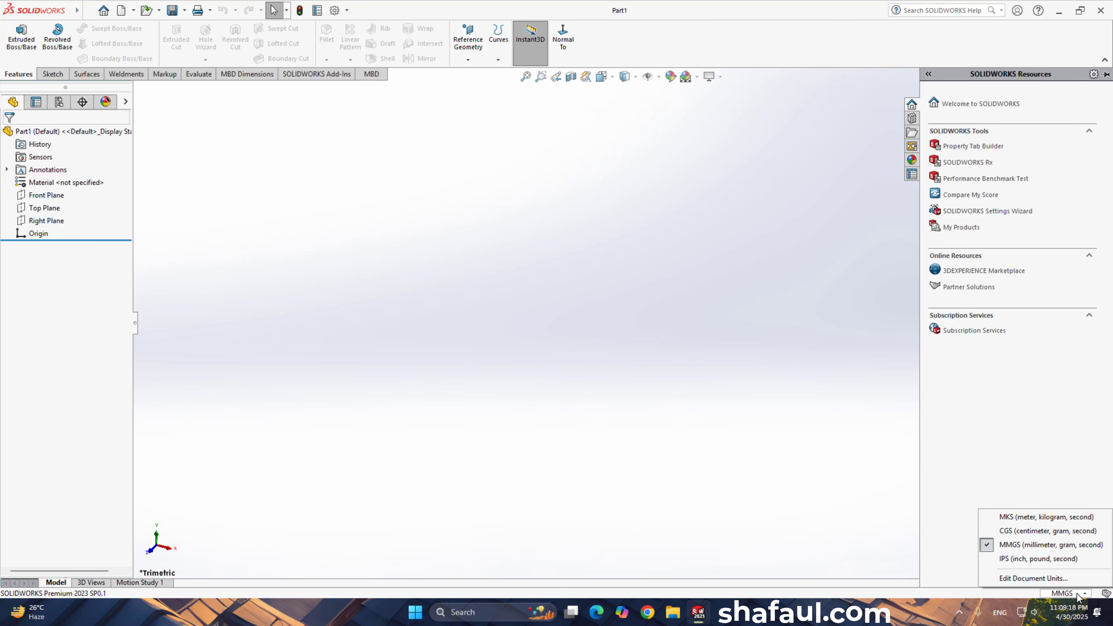
left_click(1080, 558)
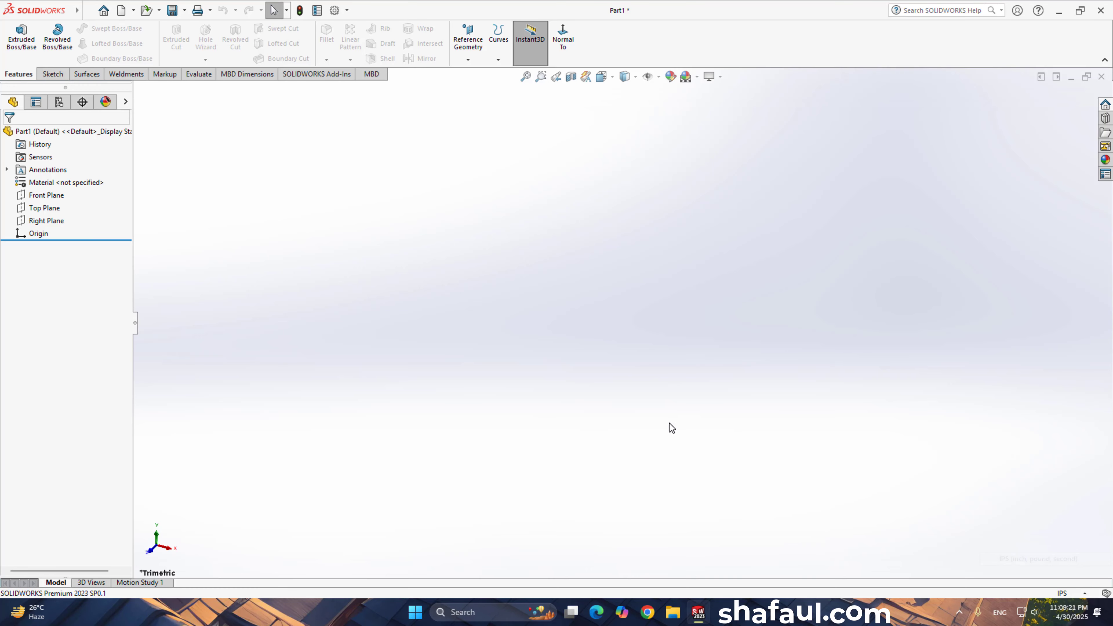
left_click(697, 77)
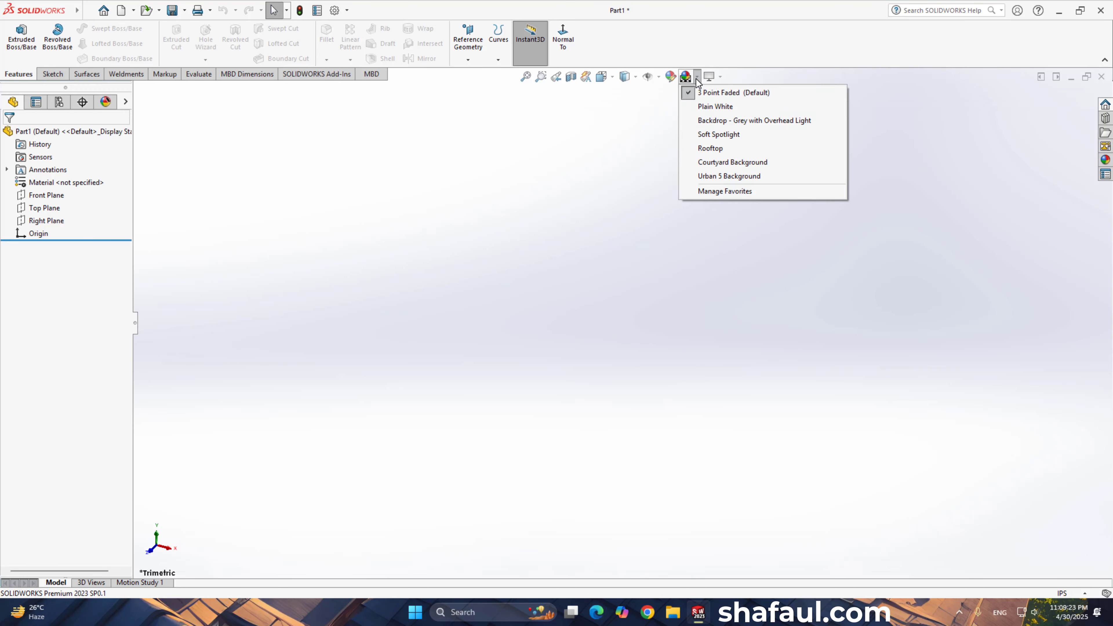
left_click(723, 109)
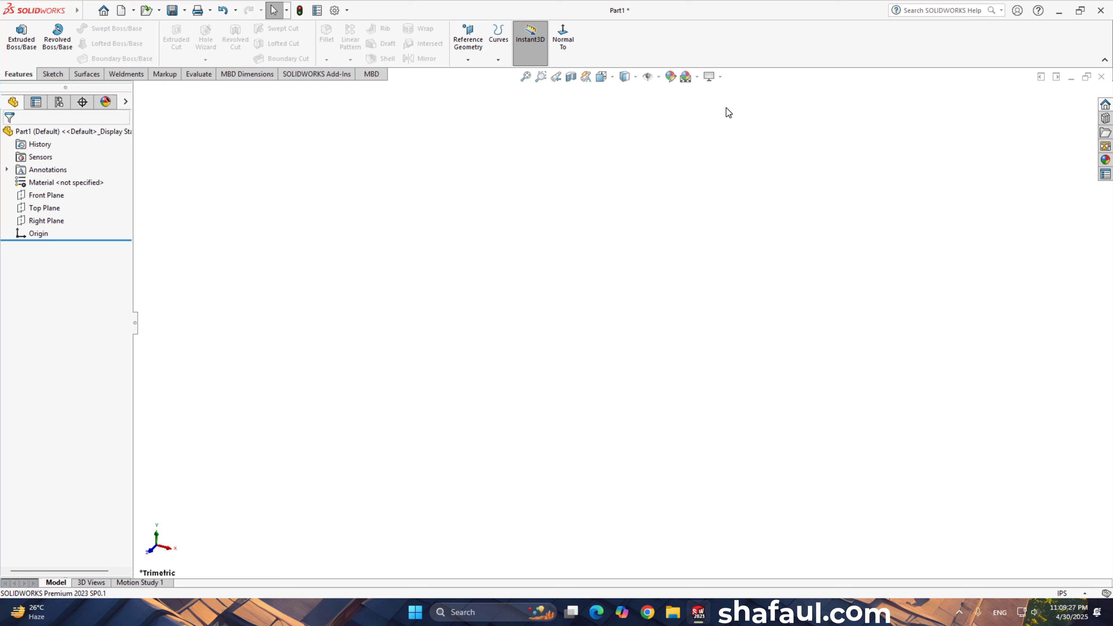
Start a sketch on the Top Plane and draw a circle of about 0.58 in radius centred near the origin
left_click(45, 208)
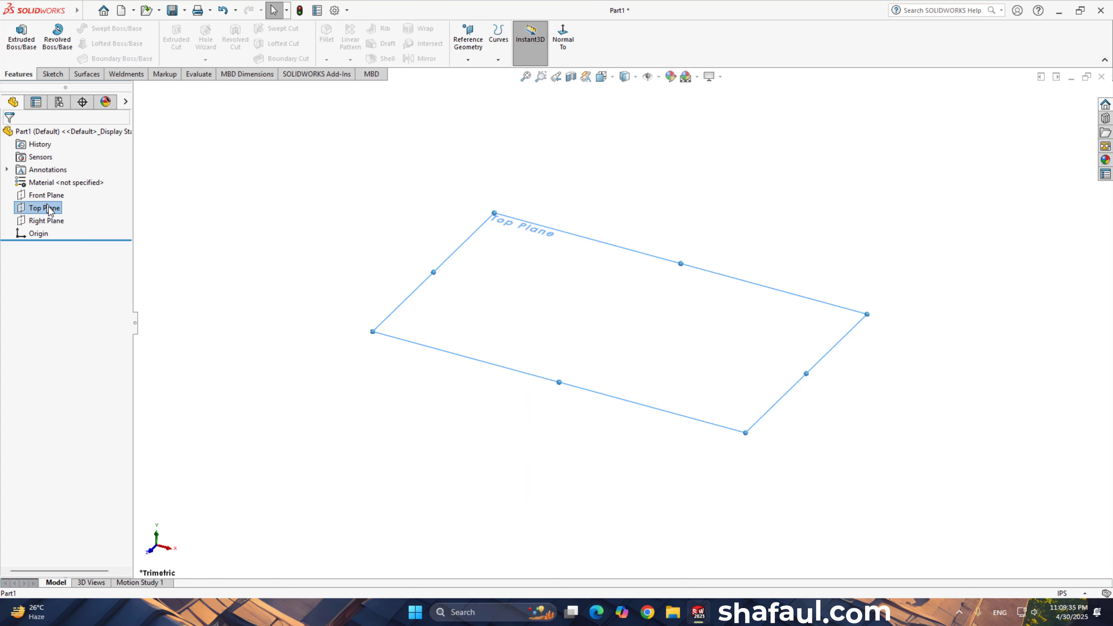
right_click(52, 214)
left_click(70, 196)
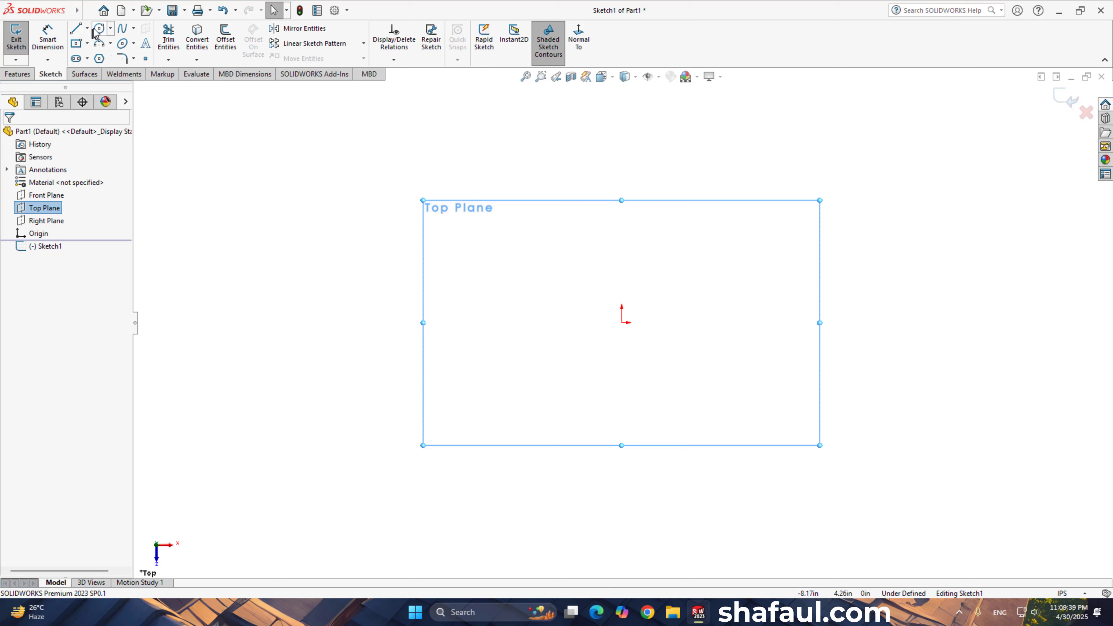
left_click(100, 29)
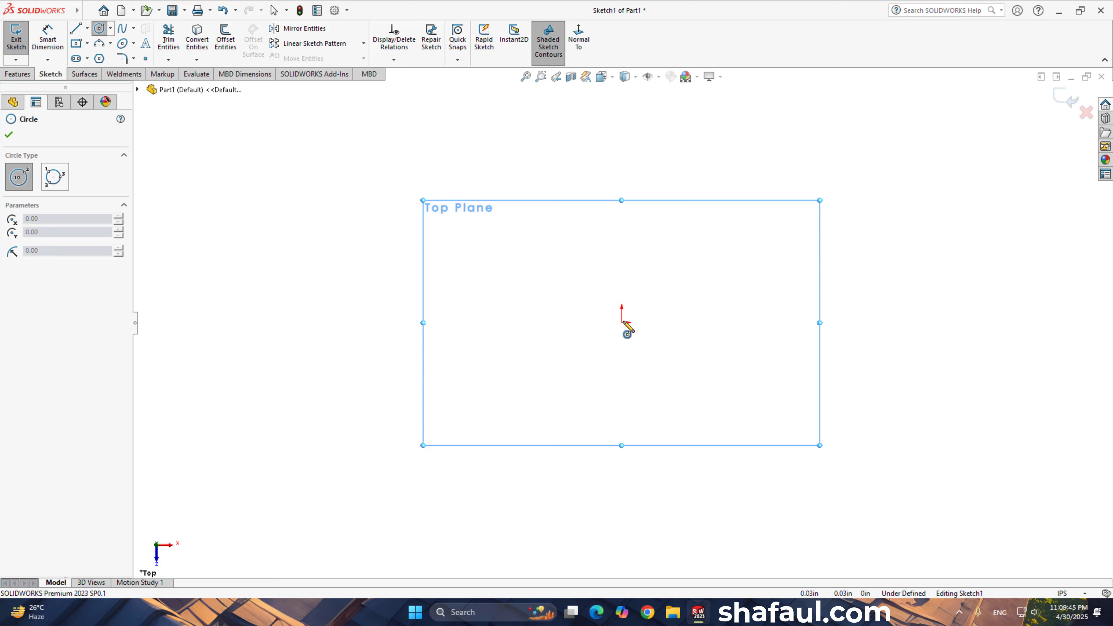
left_click_drag(621, 322, 655, 333)
scroll(573, 316, "down", 5)
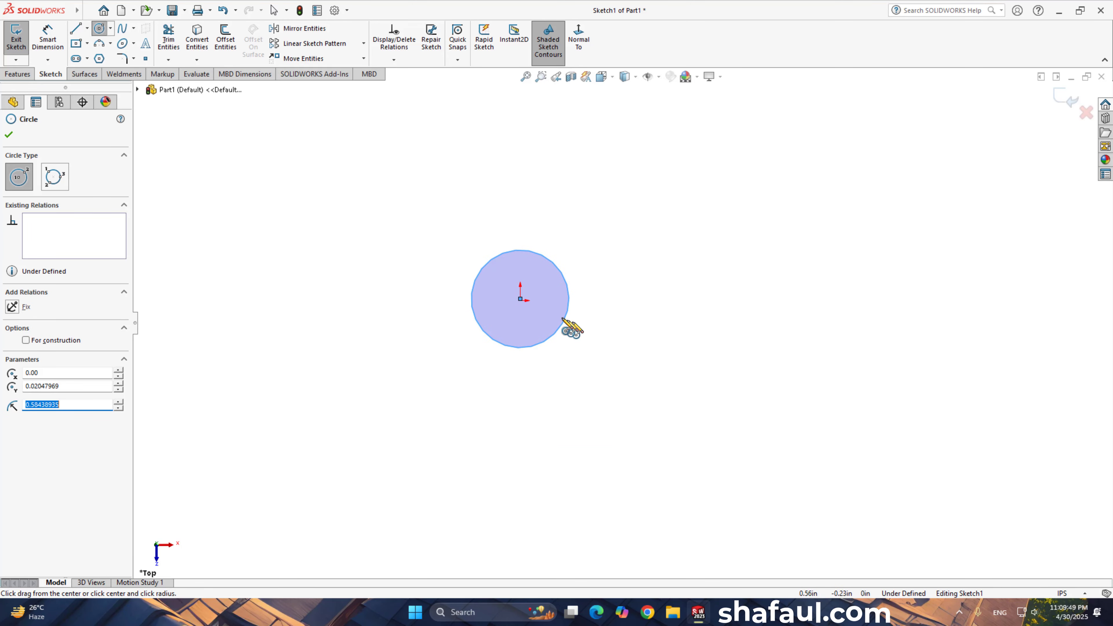
right_click(666, 246)
left_click(692, 253)
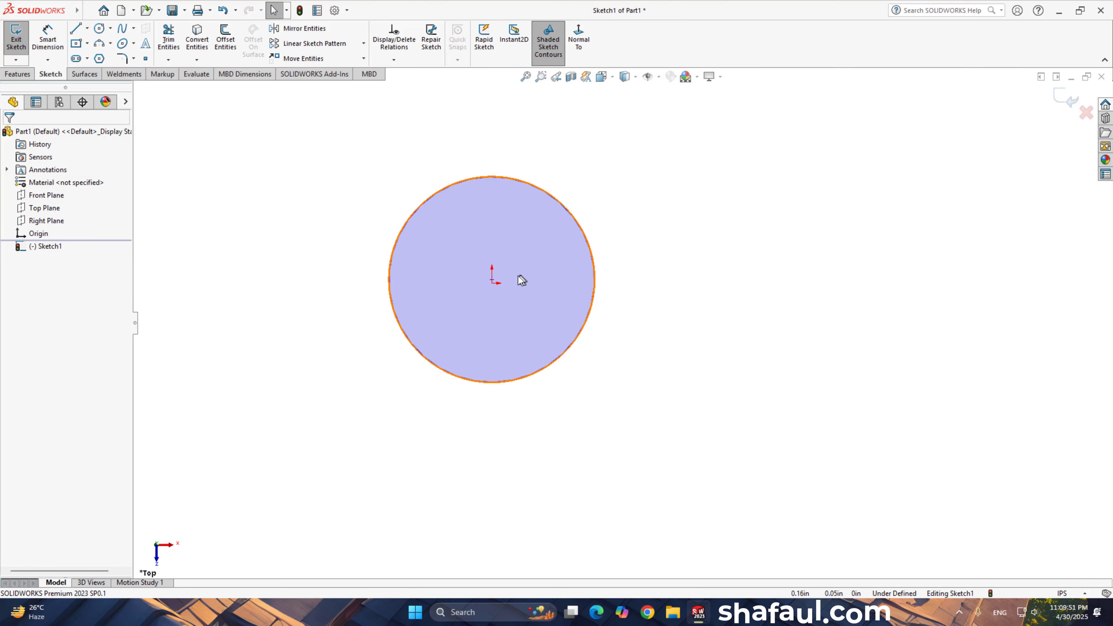
Make the circle's centre point coincident with the sketch origin
left_click(493, 286)
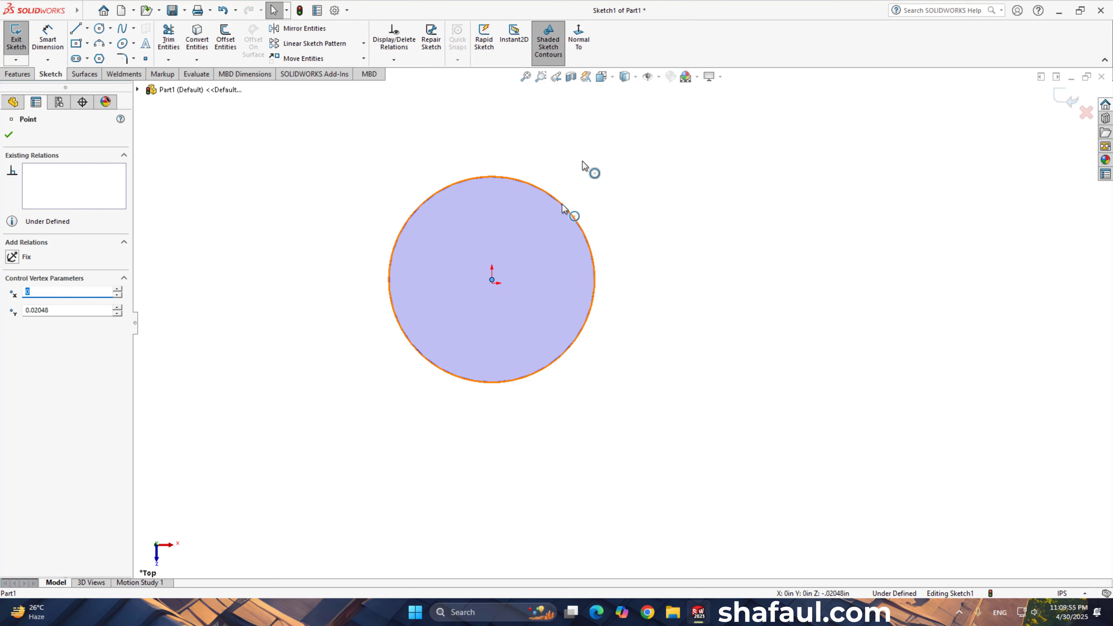
left_click(578, 40)
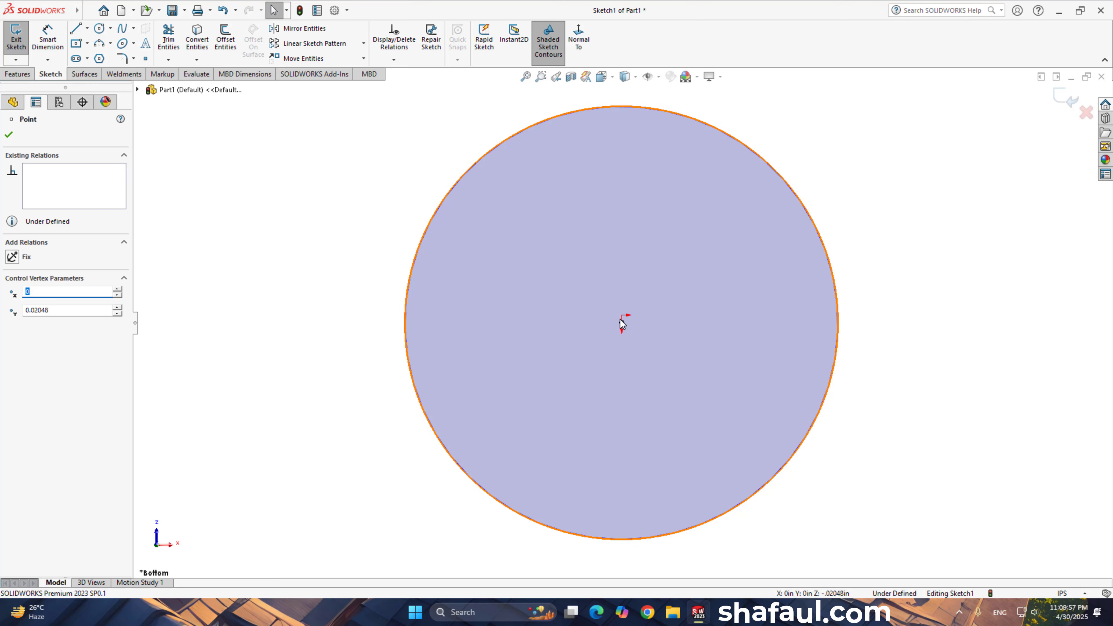
key("Escape")
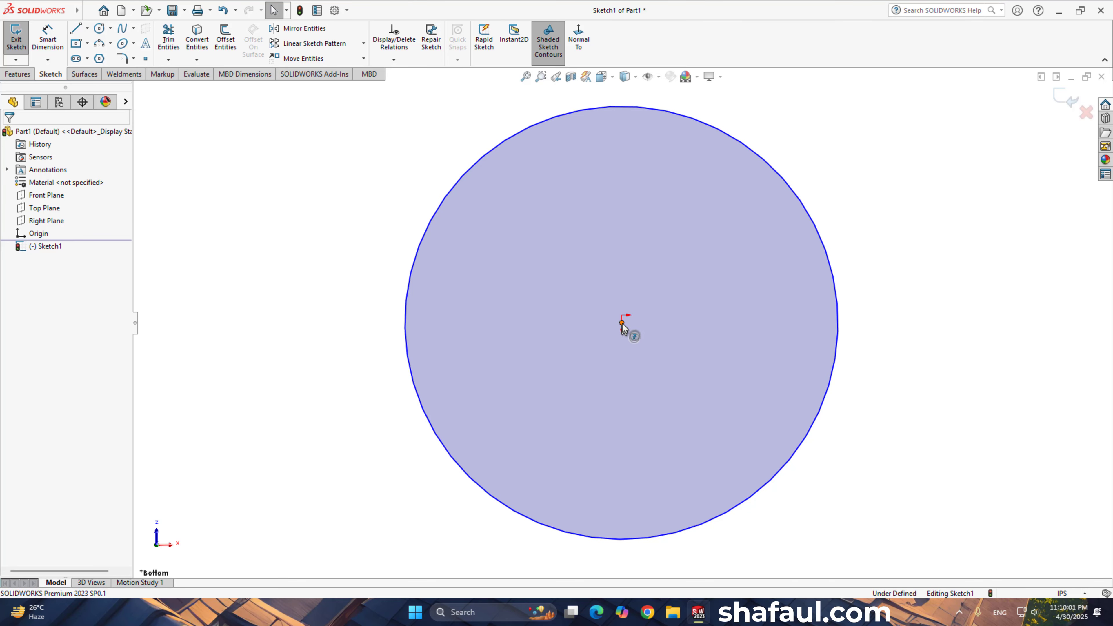
left_click(623, 321)
left_click(622, 316, "ctrl")
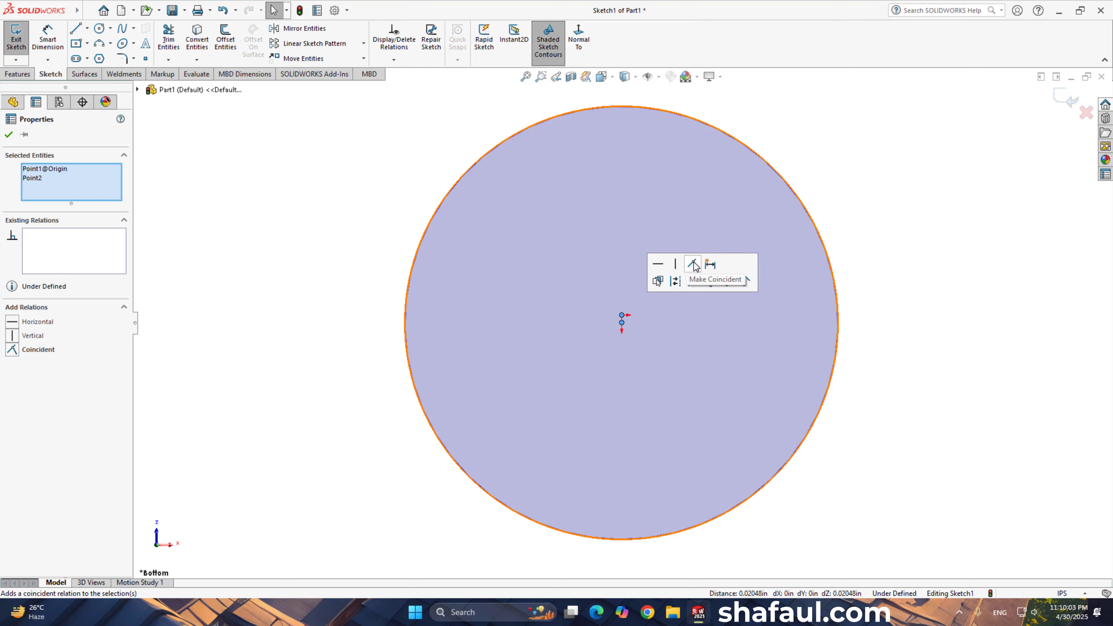
left_click(694, 263)
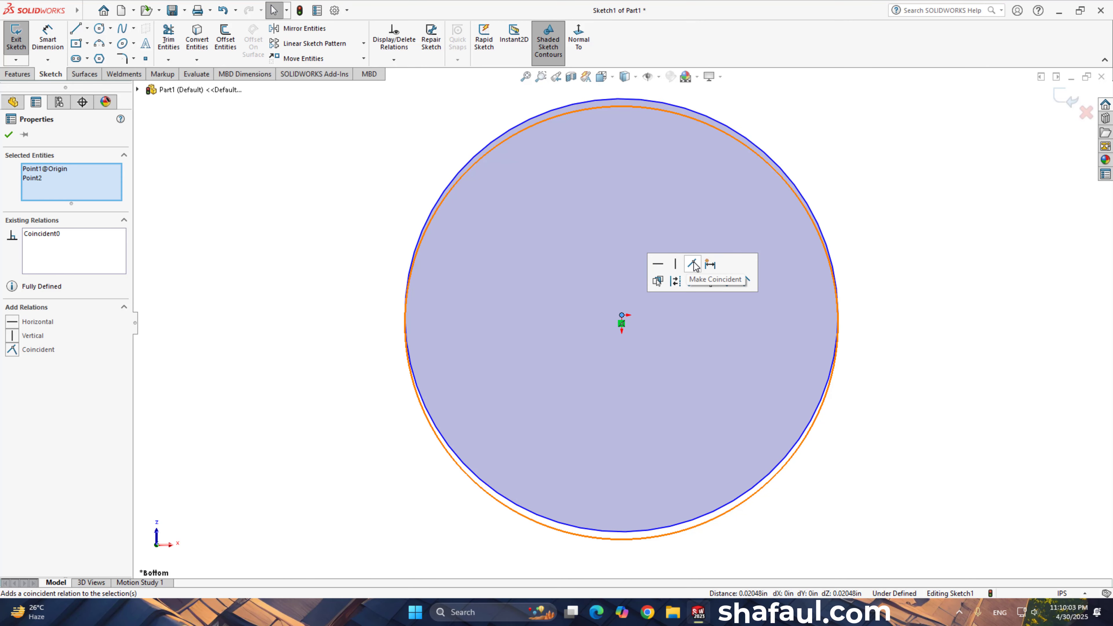
left_click(8, 134)
Sketch three larger concentric circles around the first one, with radii of about 2.10, 2.64 and 3.49 in
scroll(614, 396, "up", 5)
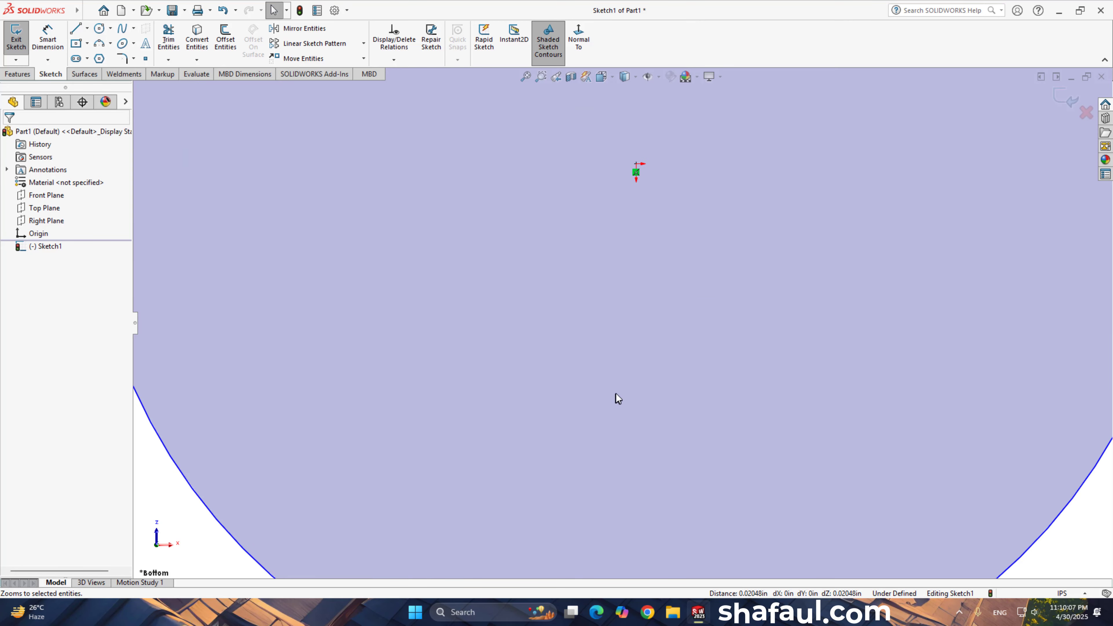
scroll(615, 393, "down", 10)
scroll(707, 368, "down", 3)
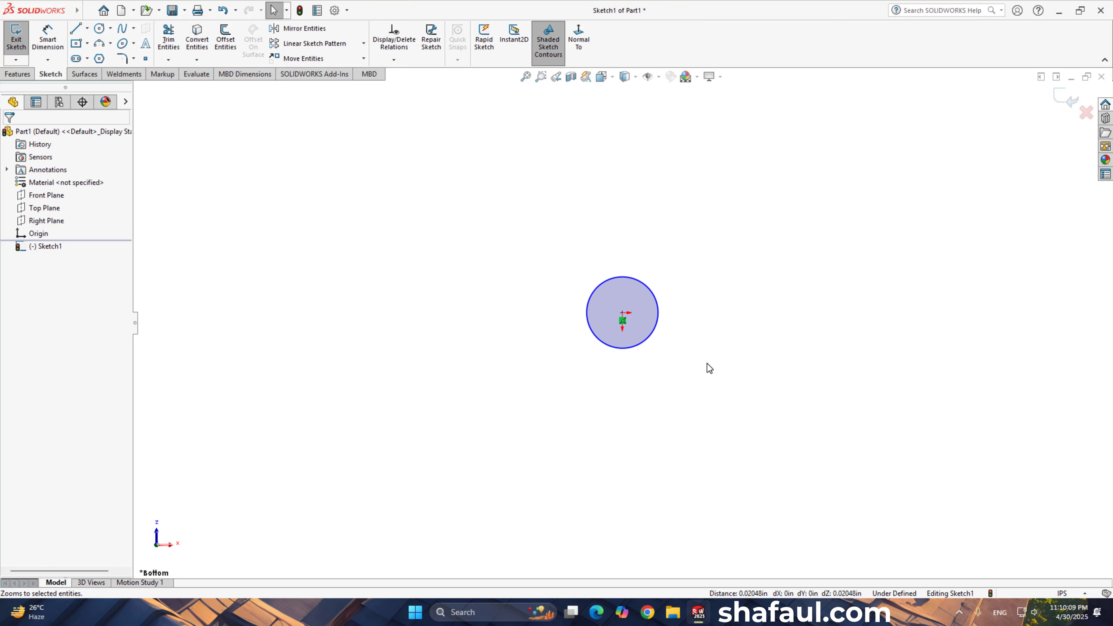
key("Return")
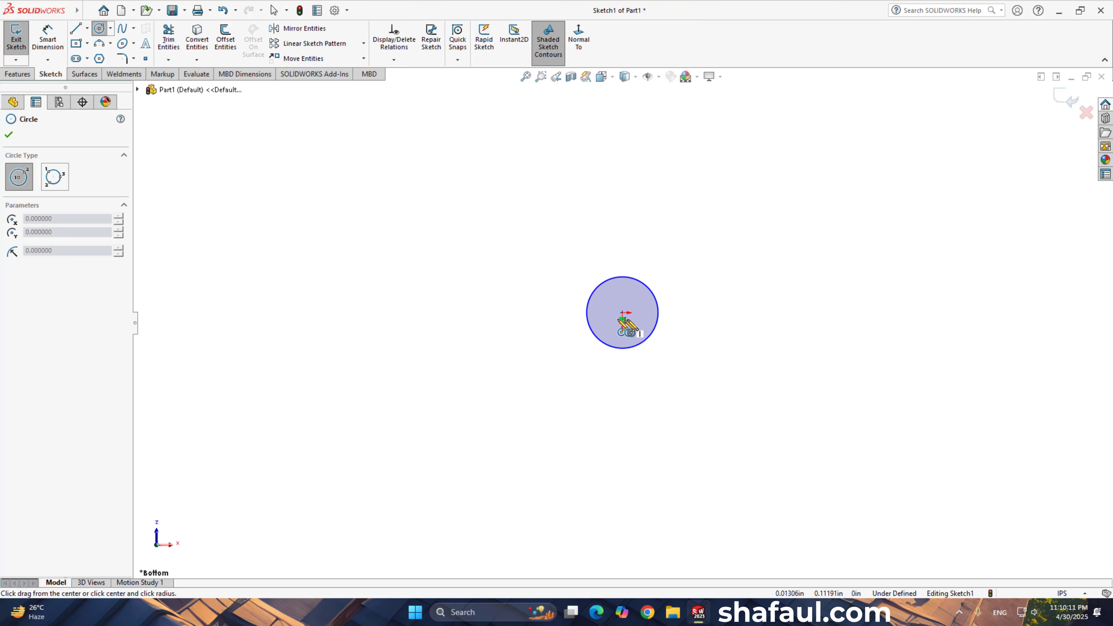
left_click(622, 313)
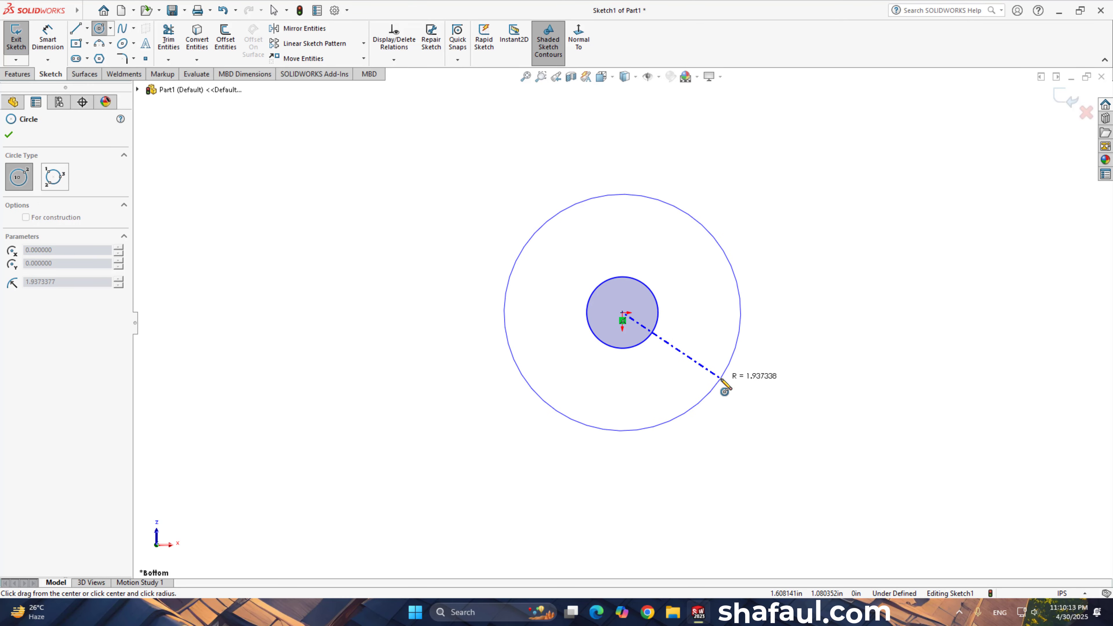
left_click(732, 380)
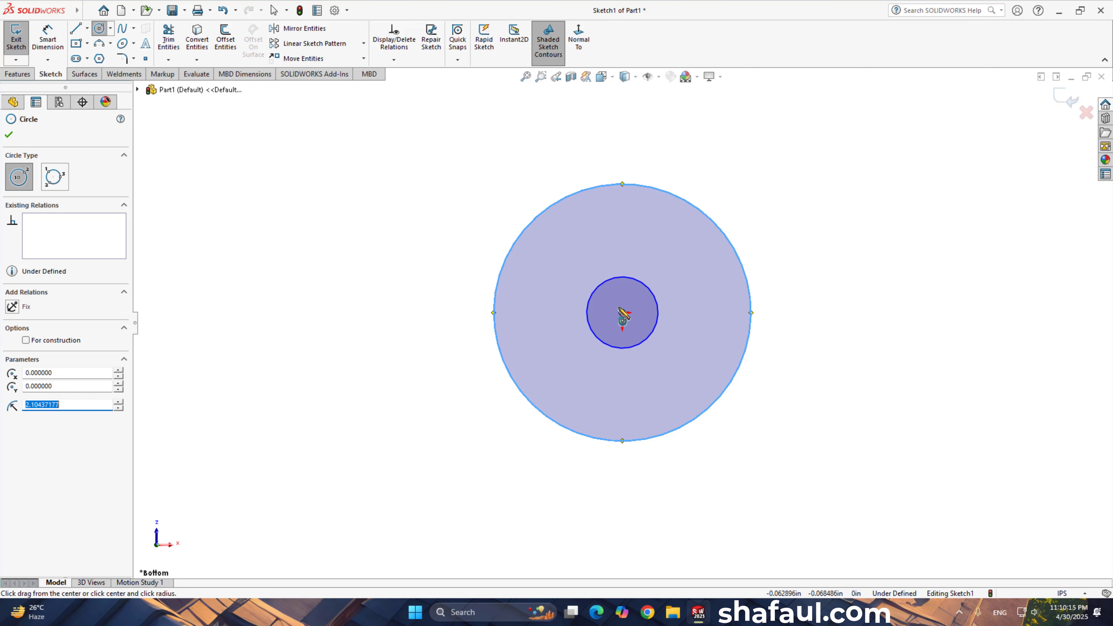
left_click(623, 312)
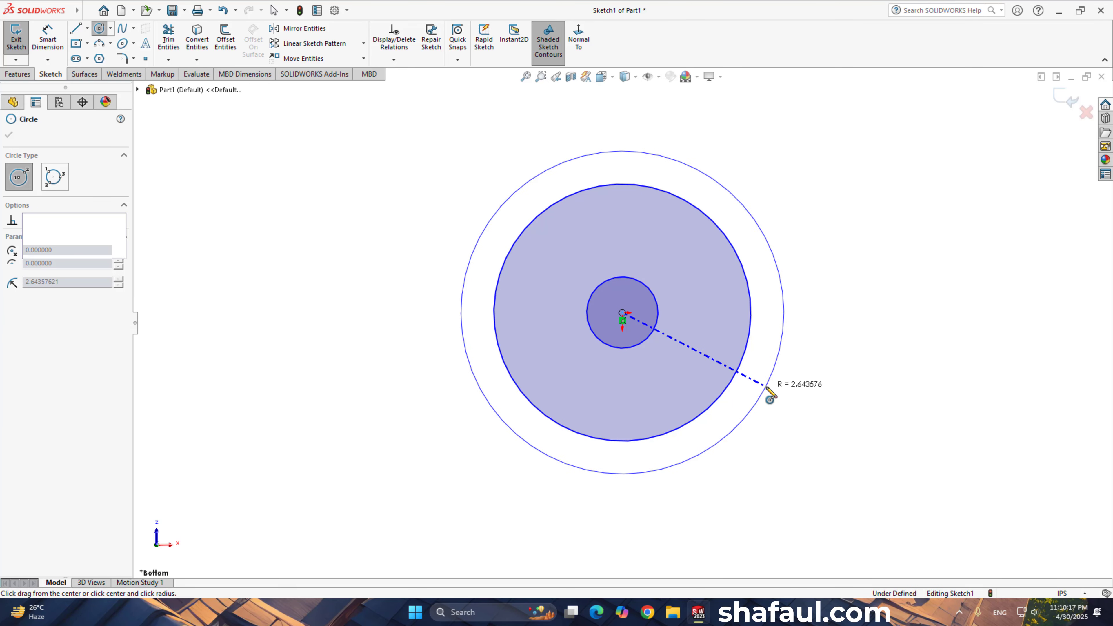
left_click(767, 386)
left_click(623, 313)
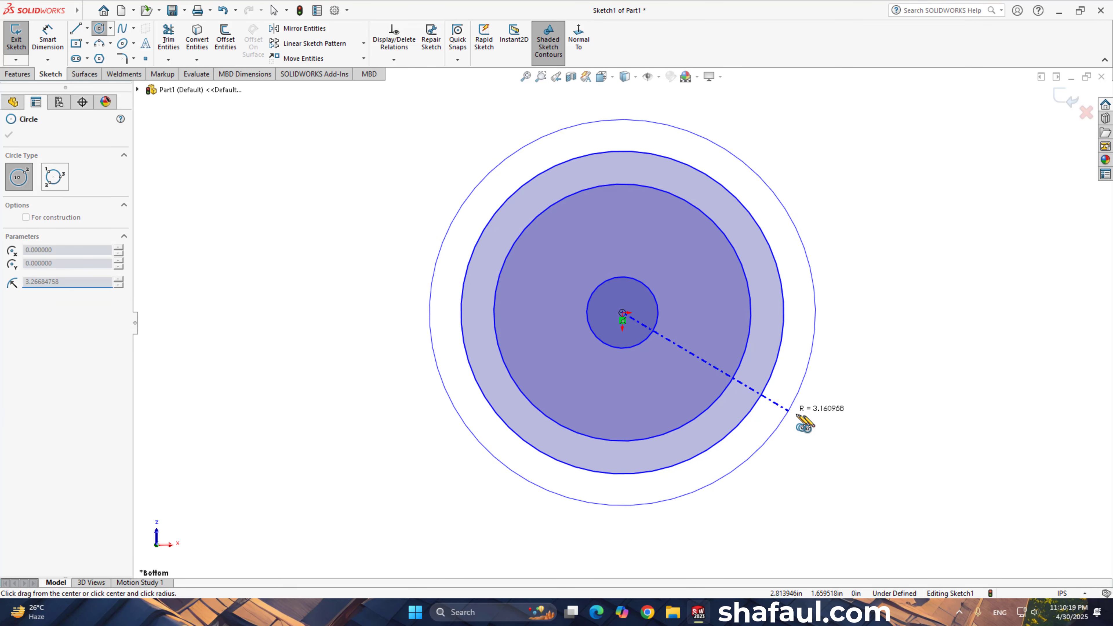
left_click(810, 415)
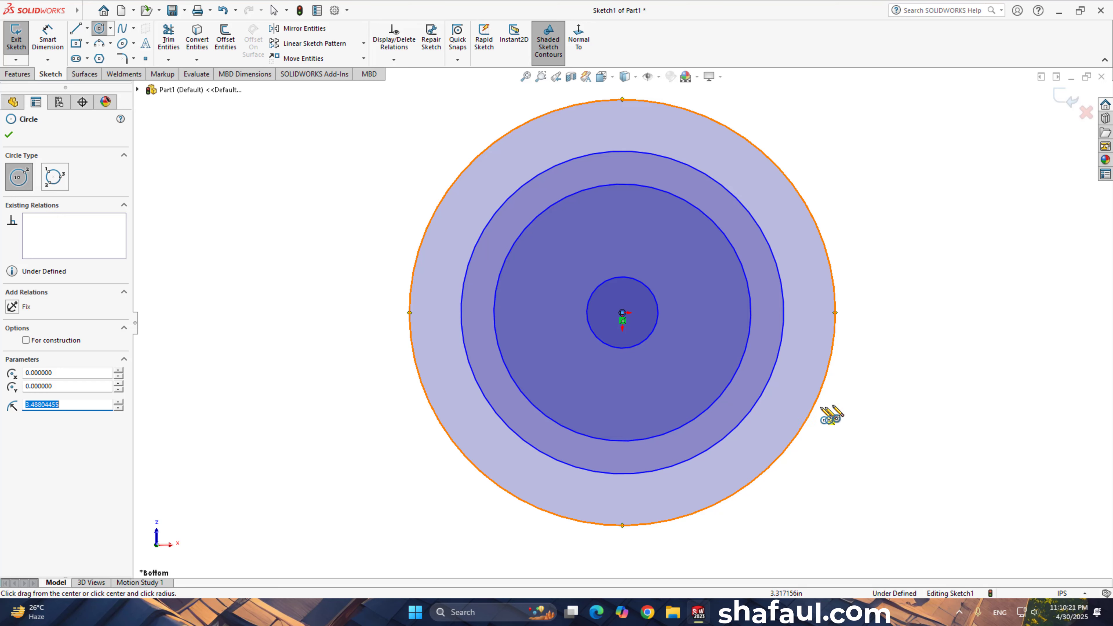
Dimension the outermost circle with a diameter of 4.25 in
right_click_drag(861, 394, 877, 318)
left_click(833, 291)
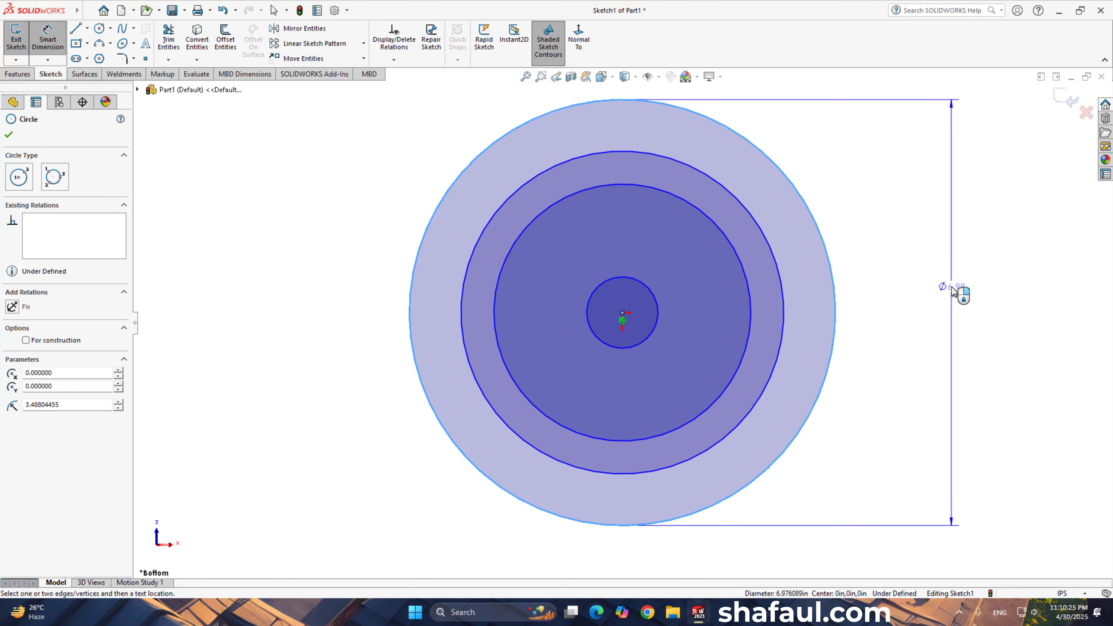
left_click(951, 288)
type("4.25")
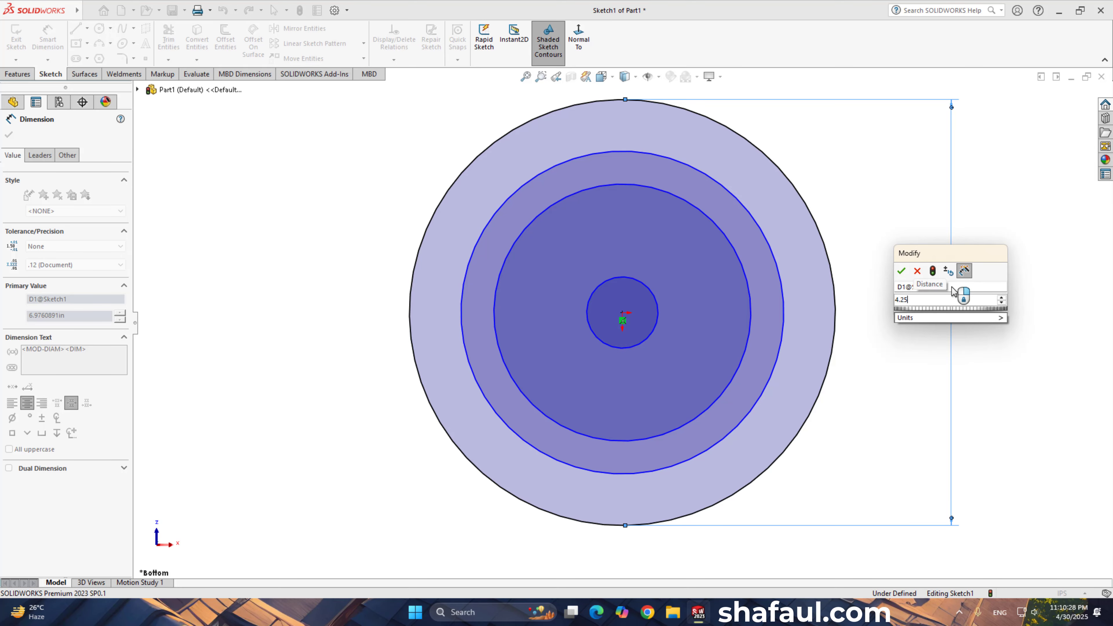
key("Return")
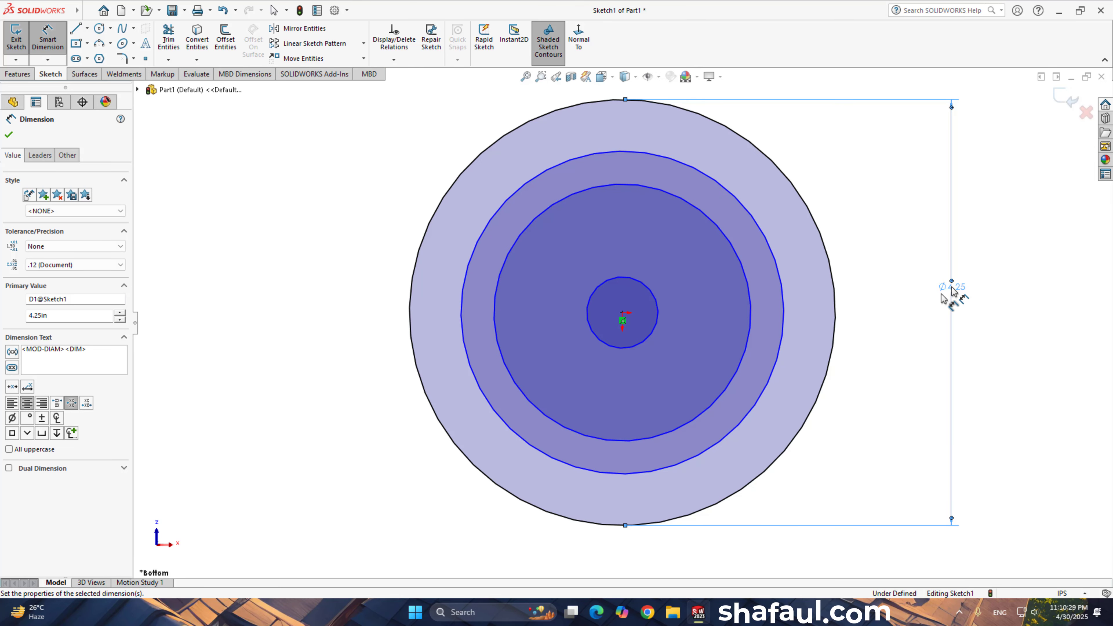
Dimension the second-largest circle with a diameter of 4 in
left_click(784, 327)
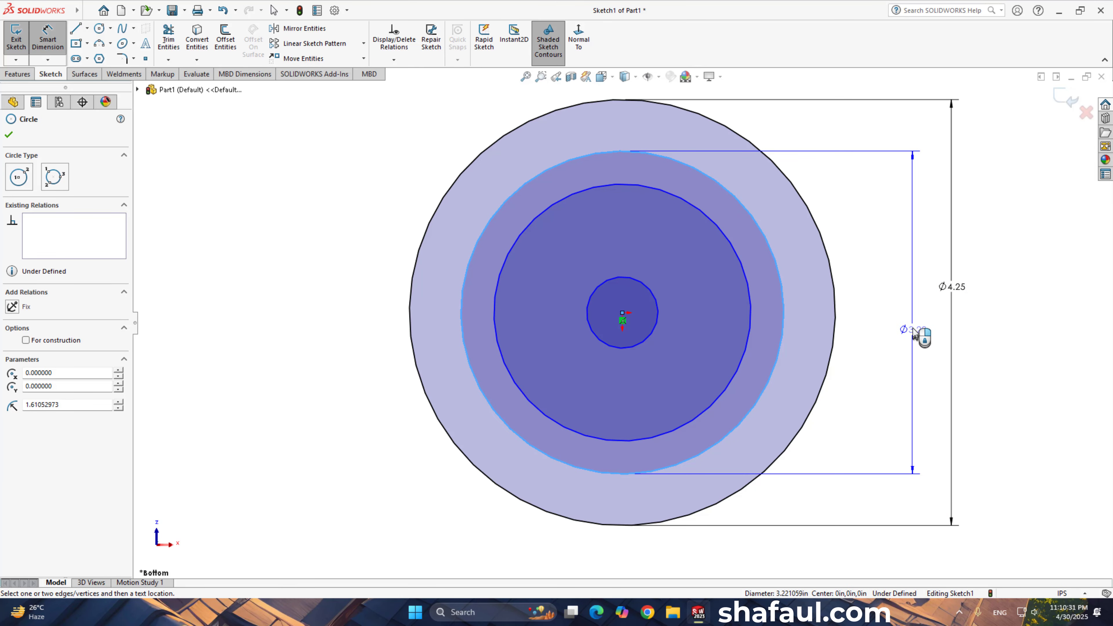
left_click(913, 327)
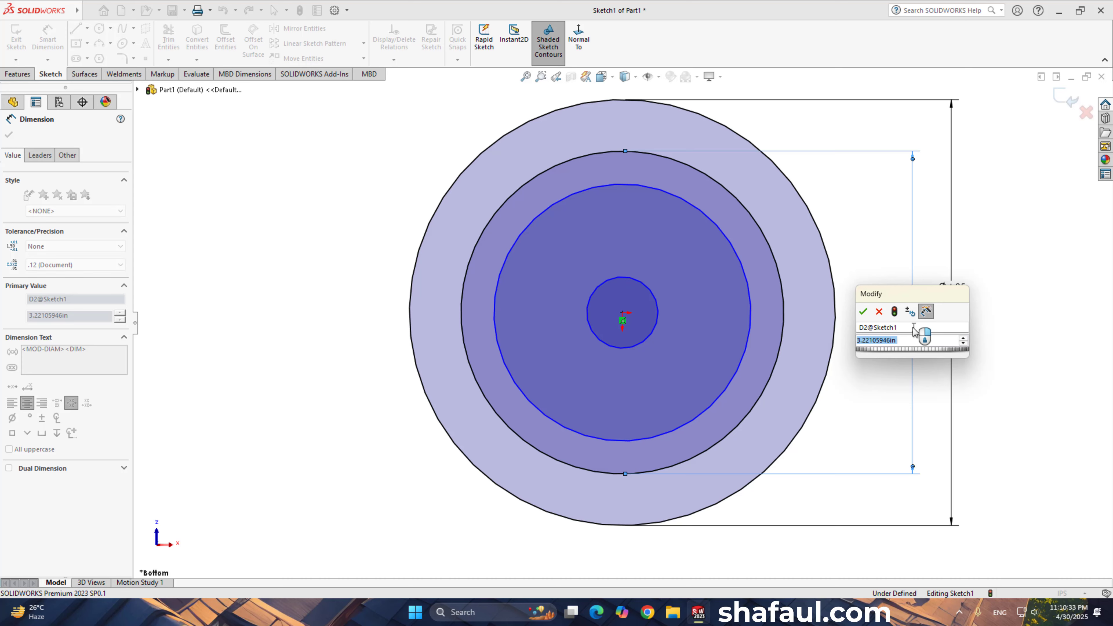
type("4")
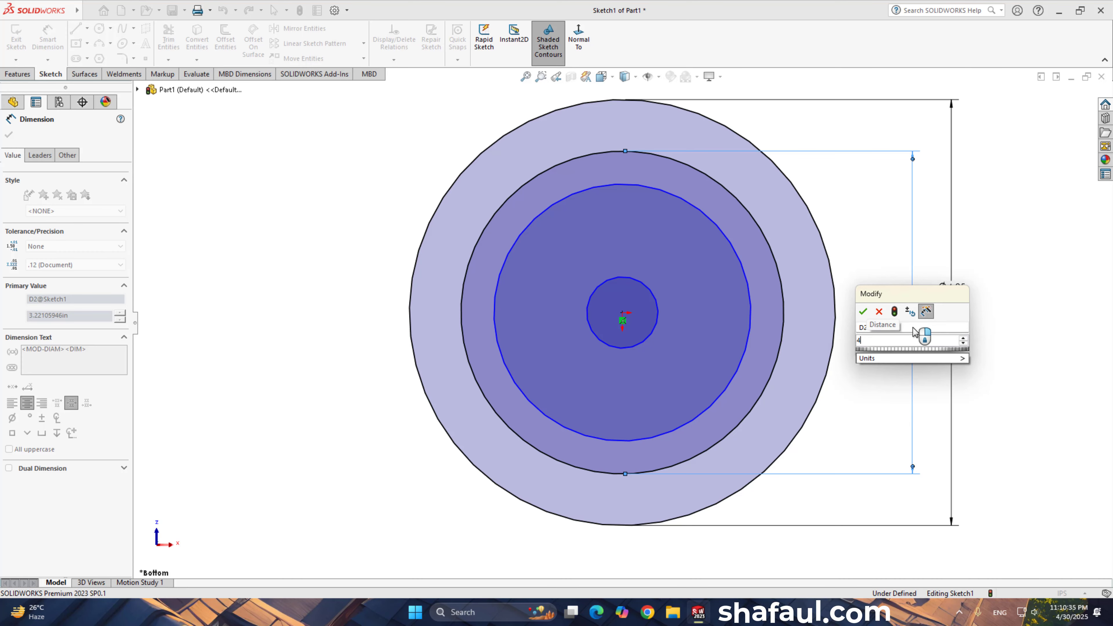
key("Return")
Dimension the third-largest circle with a diameter of 3.5 in
left_click(750, 318)
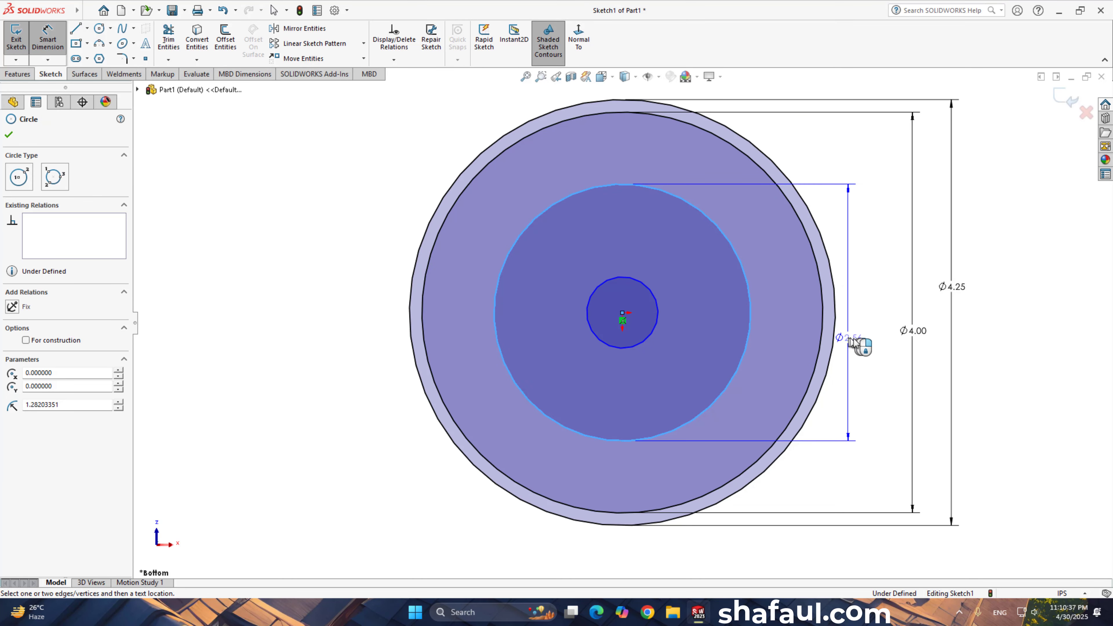
left_click(871, 343)
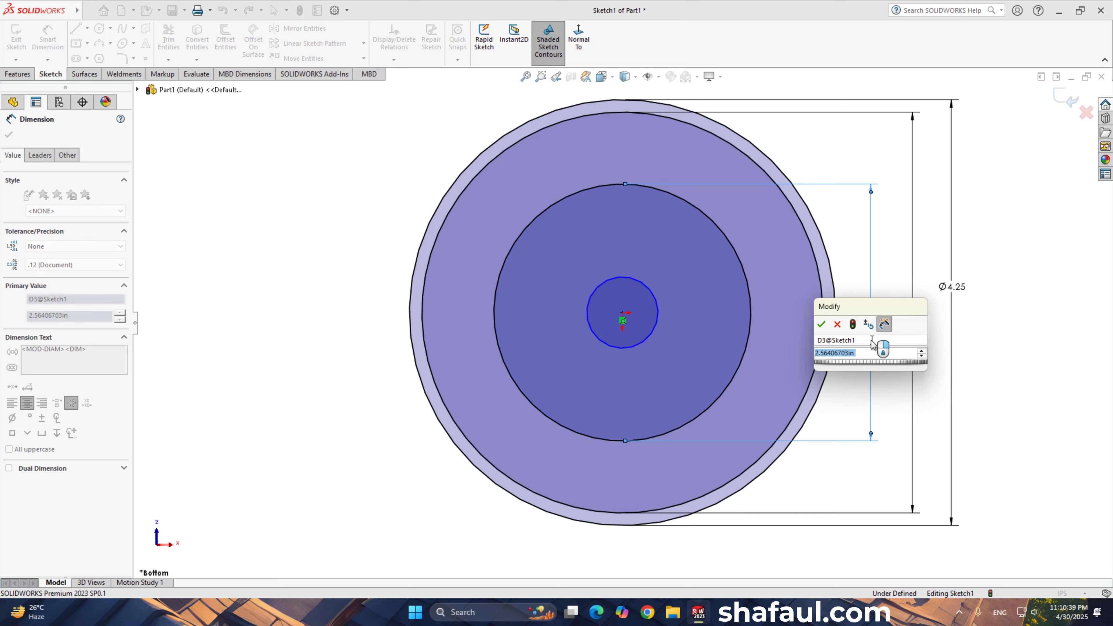
type("3.5")
key("Return")
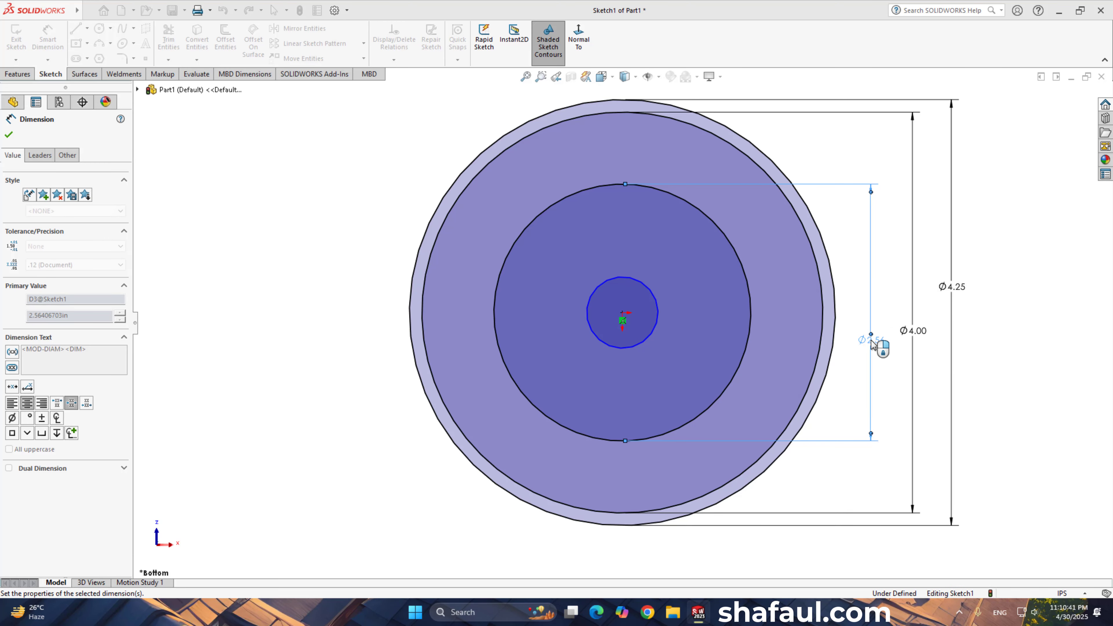
Dimension the innermost circle with a diameter of 0.375 in
left_click(659, 328)
left_click(700, 382)
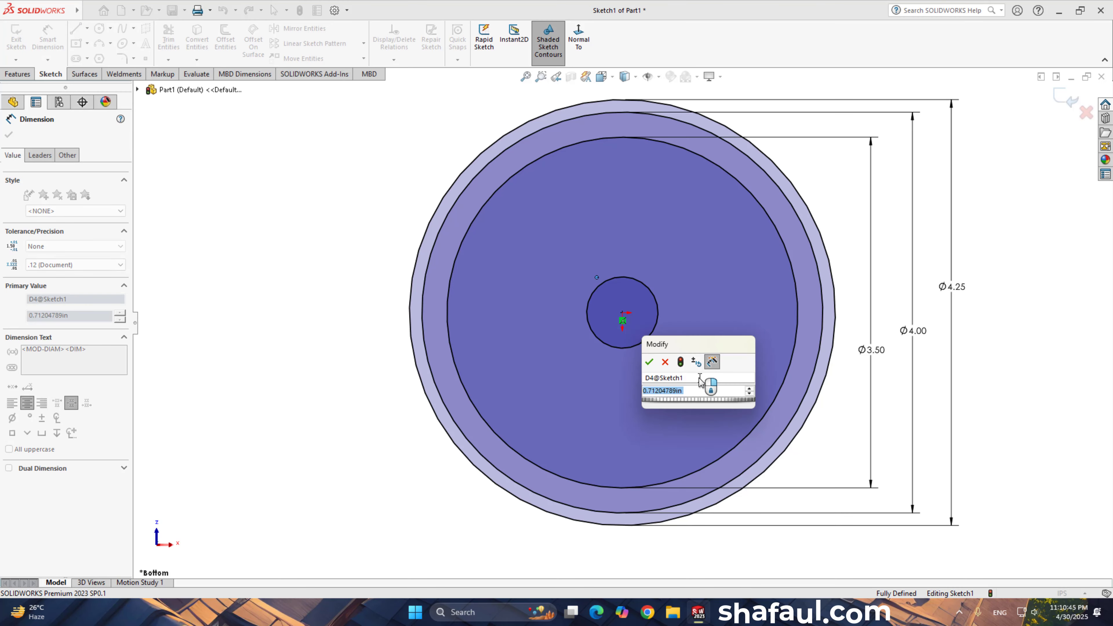
type(".375")
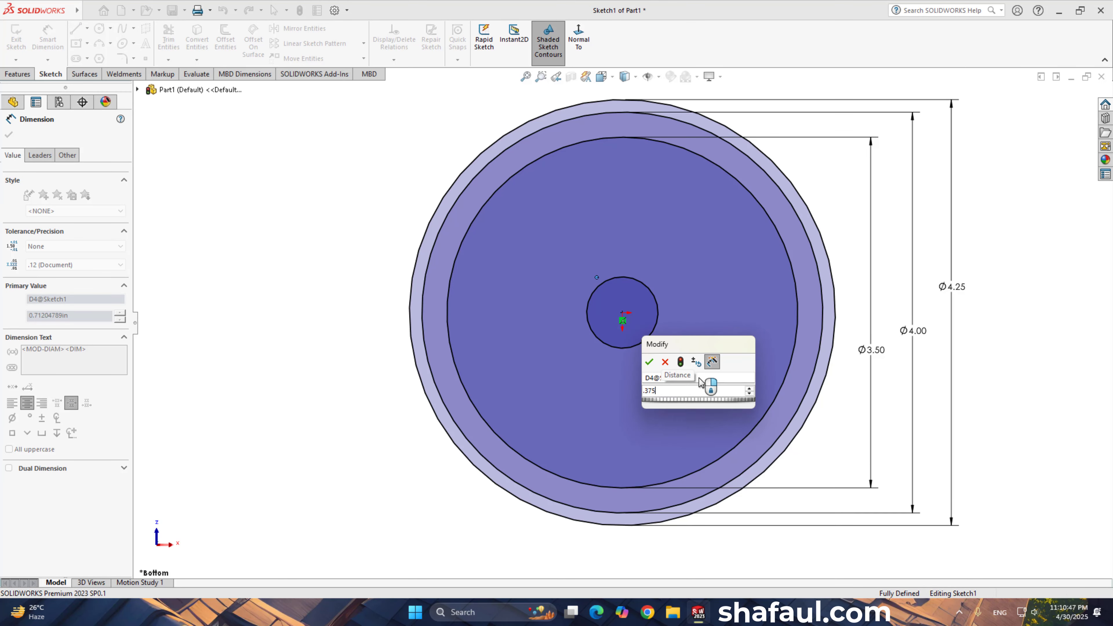
key("Return")
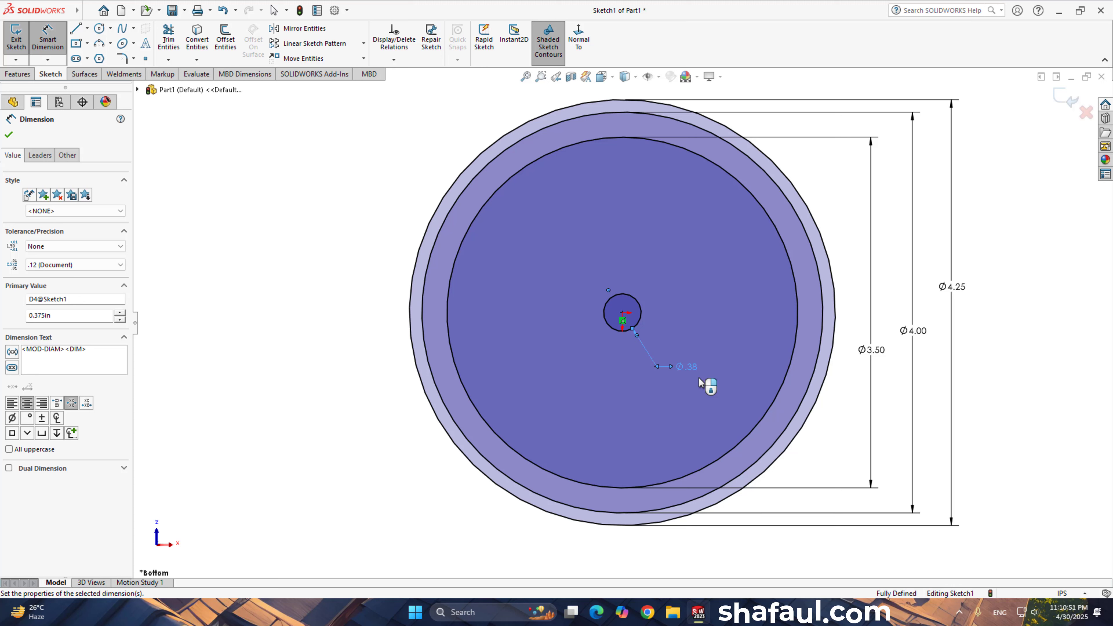
left_click(9, 134)
Draw a horizontal midpoint centerline through the origin, spanning the full width of the outermost circle
left_click(87, 29)
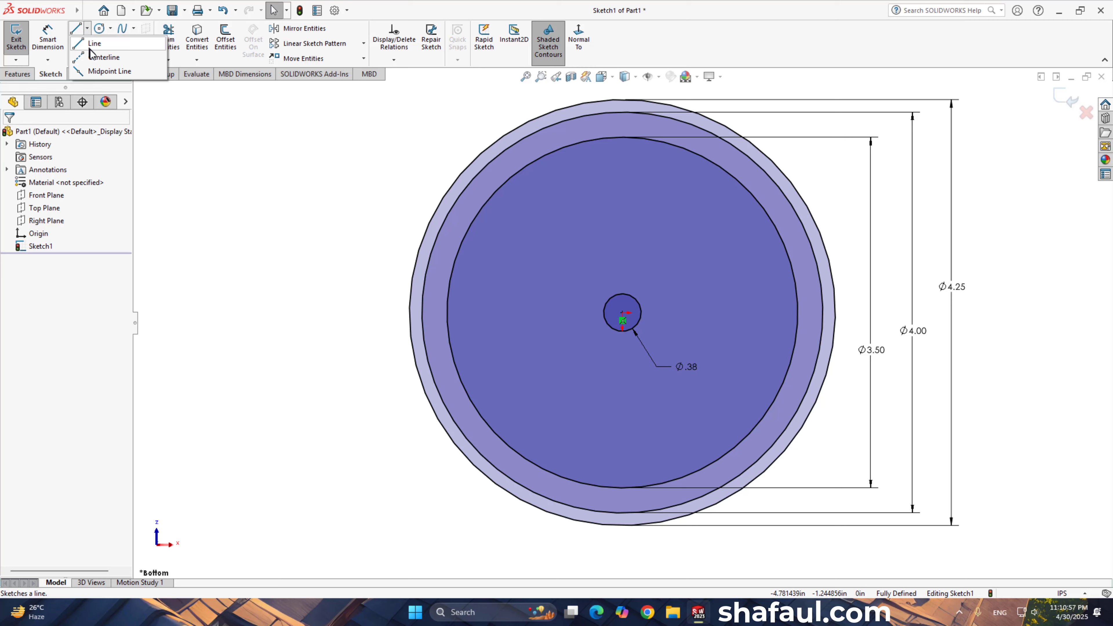
left_click(104, 57)
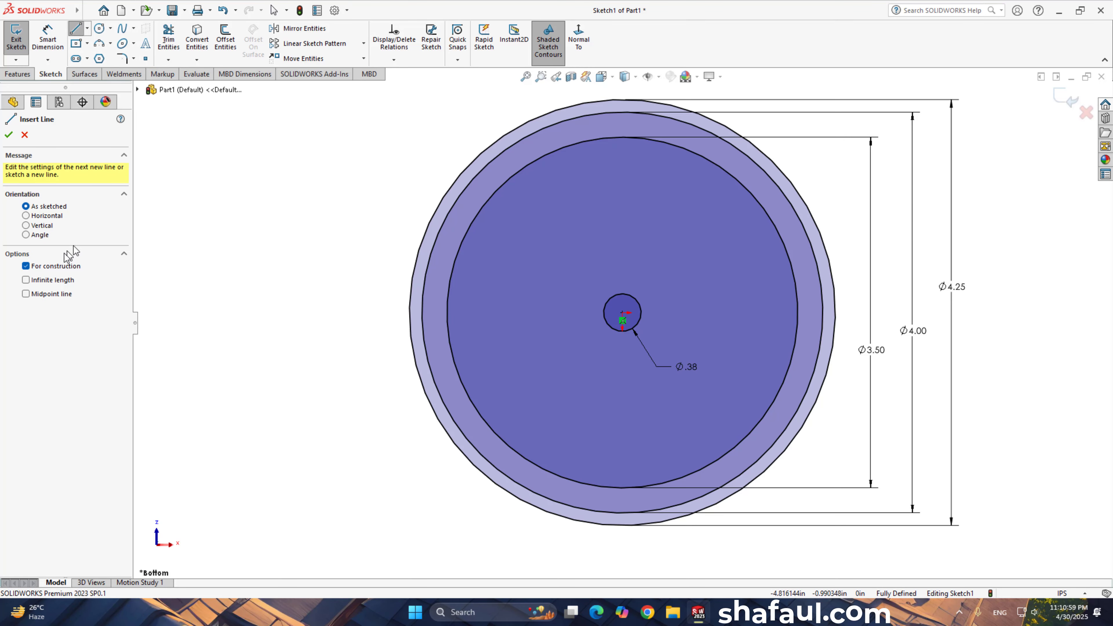
left_click(26, 293)
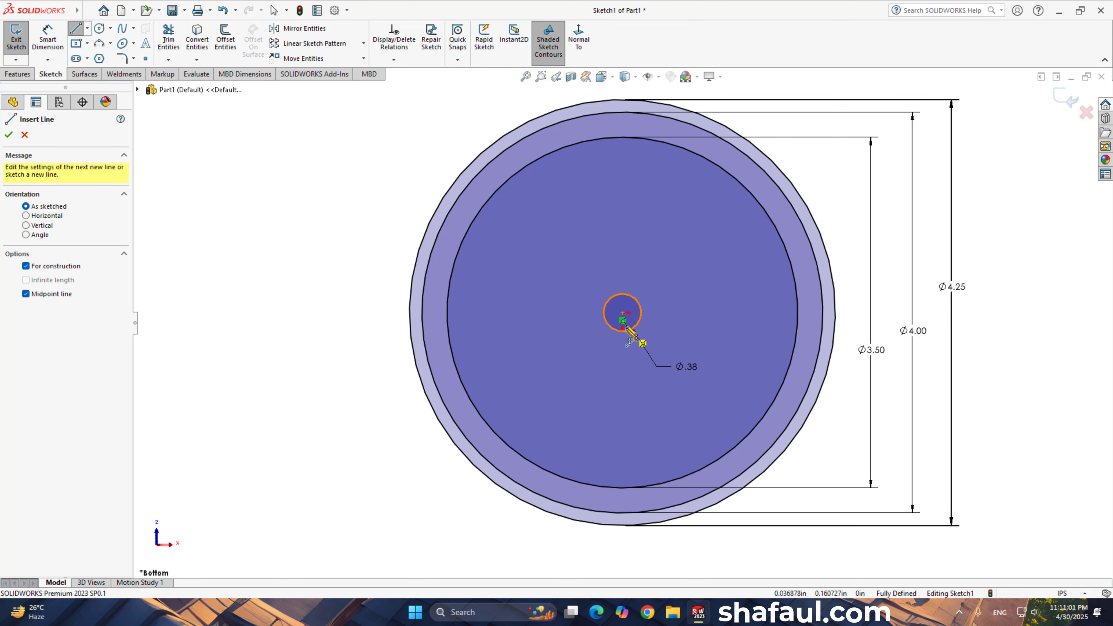
left_click(622, 312)
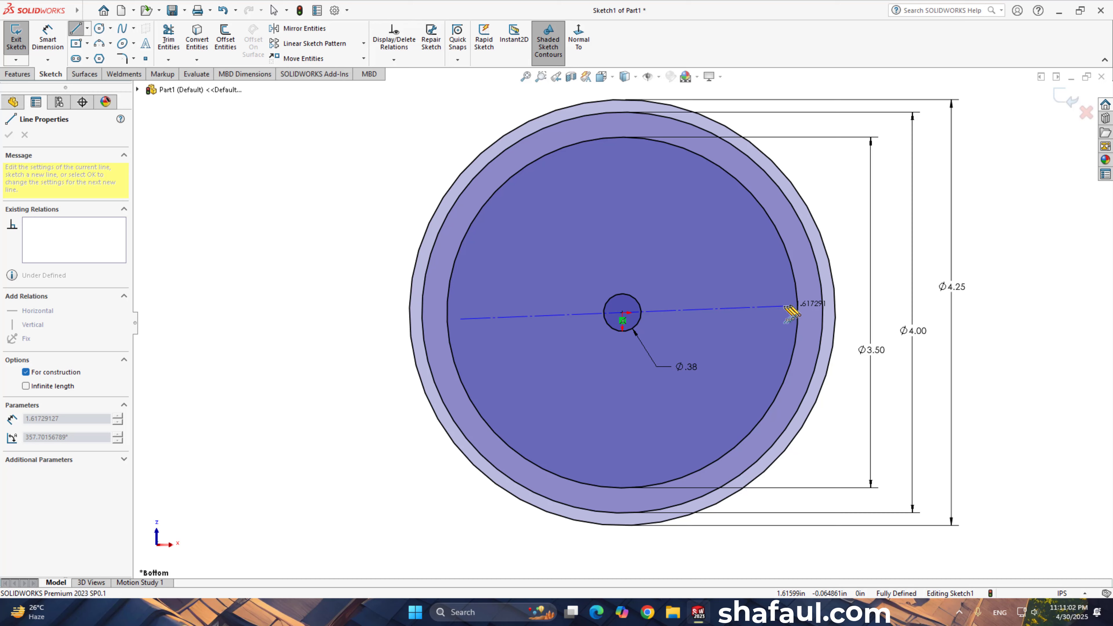
left_click(834, 313)
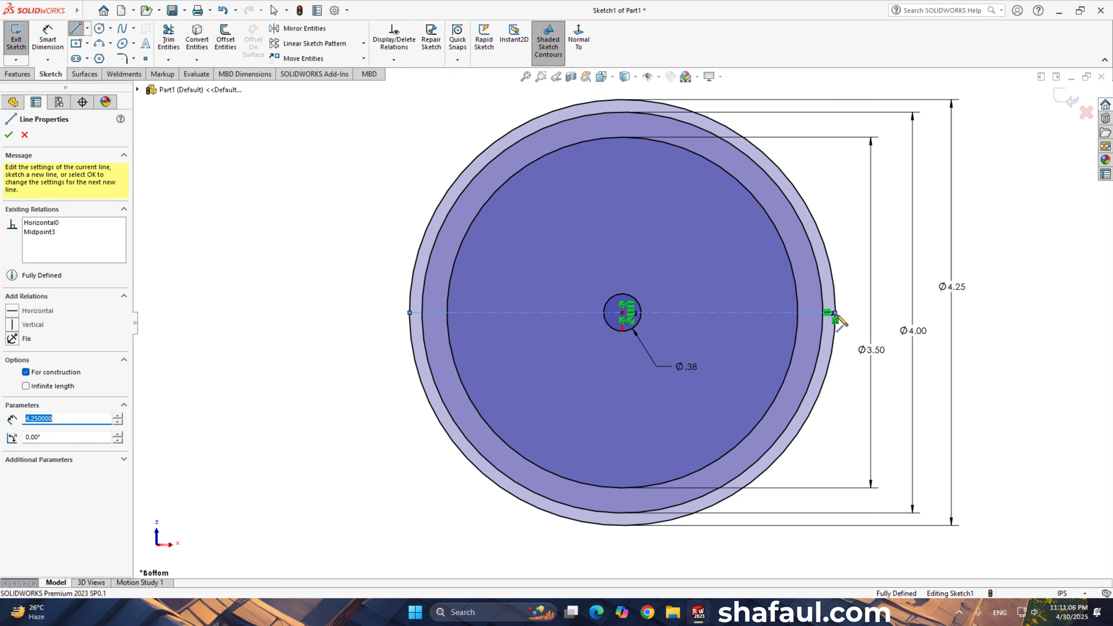
right_click(855, 267)
left_click(877, 276)
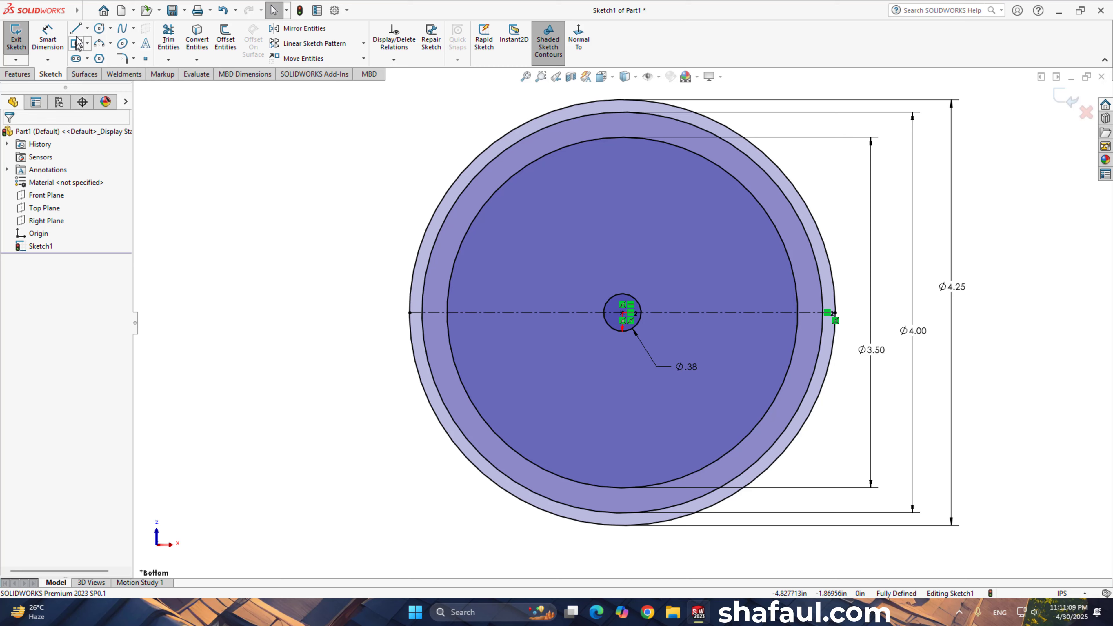
Draw a vertical midpoint centerline through the origin, spanning the full height of the outermost circle
left_click(86, 28)
left_click(92, 58)
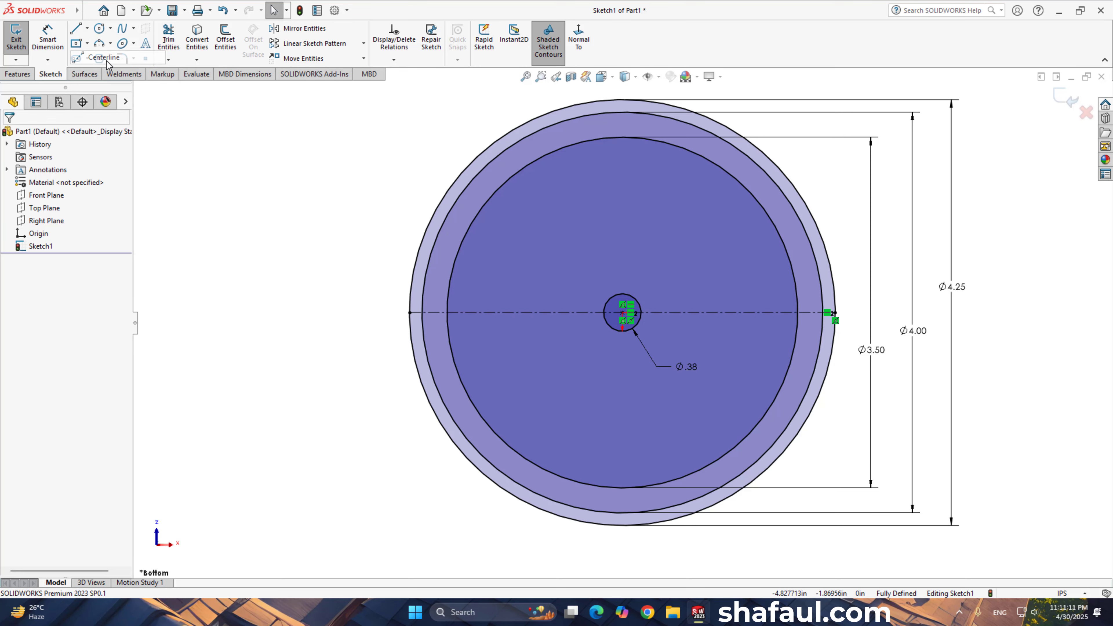
left_click(25, 294)
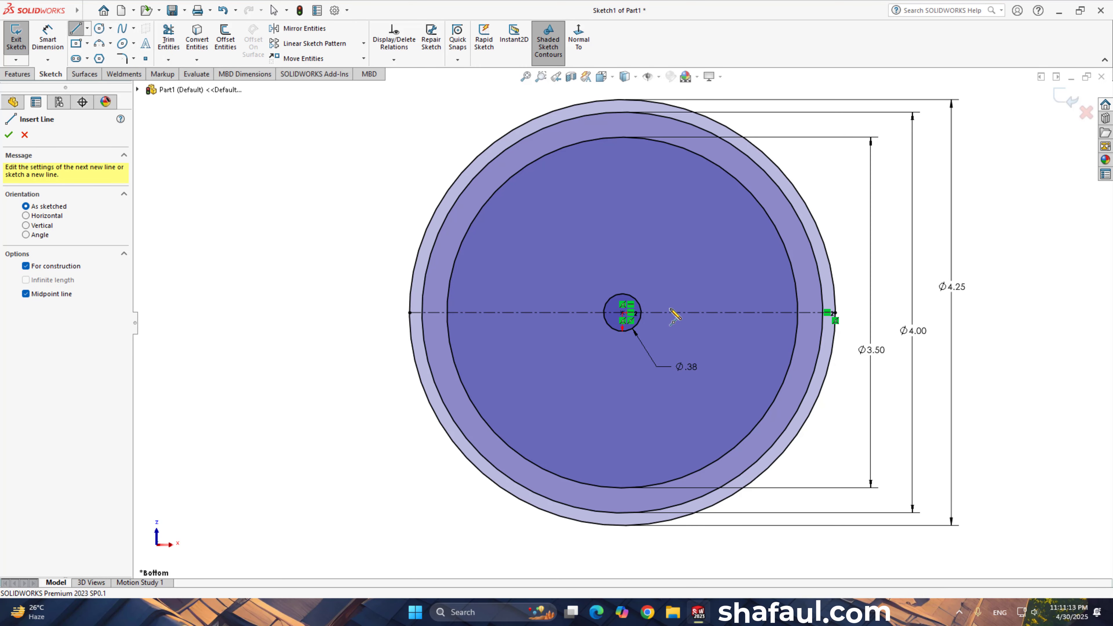
left_click(622, 313)
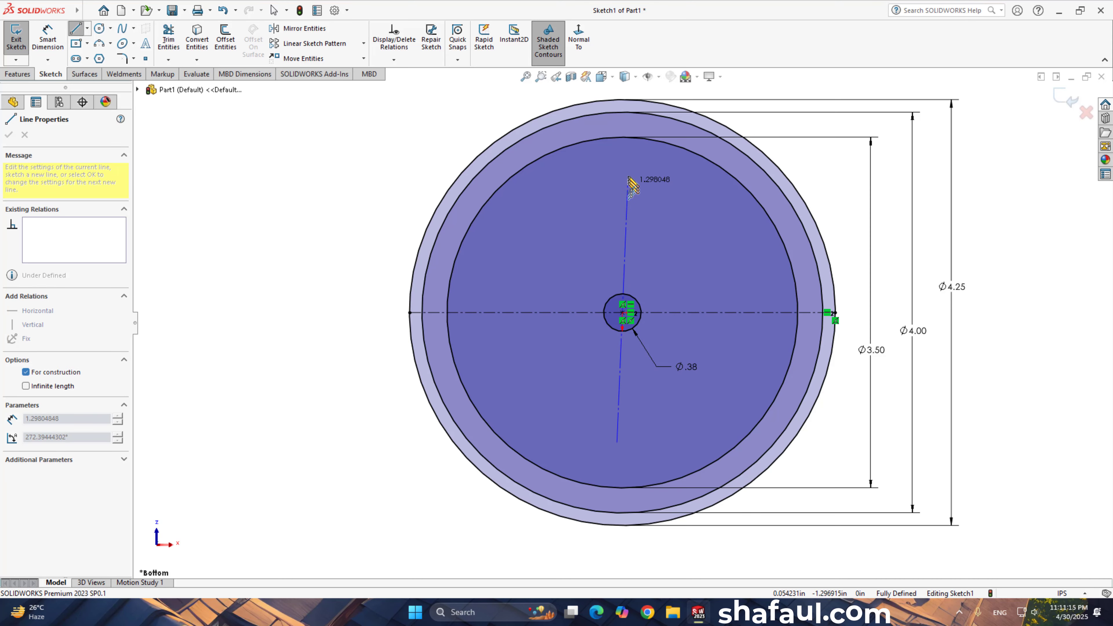
left_click(623, 101)
right_click(870, 130)
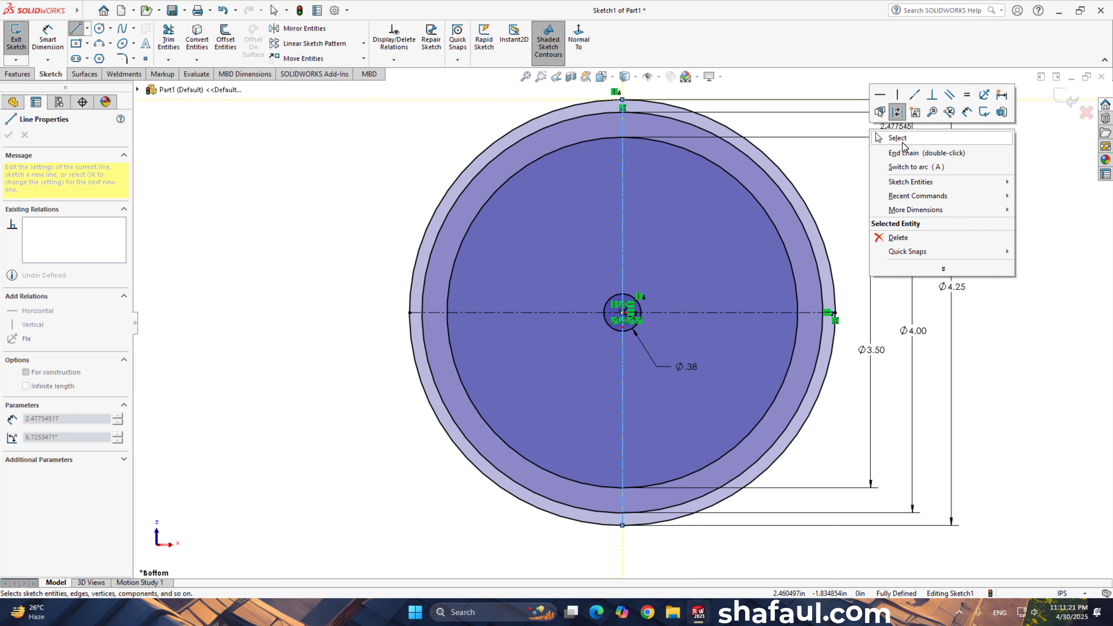
left_click(902, 140)
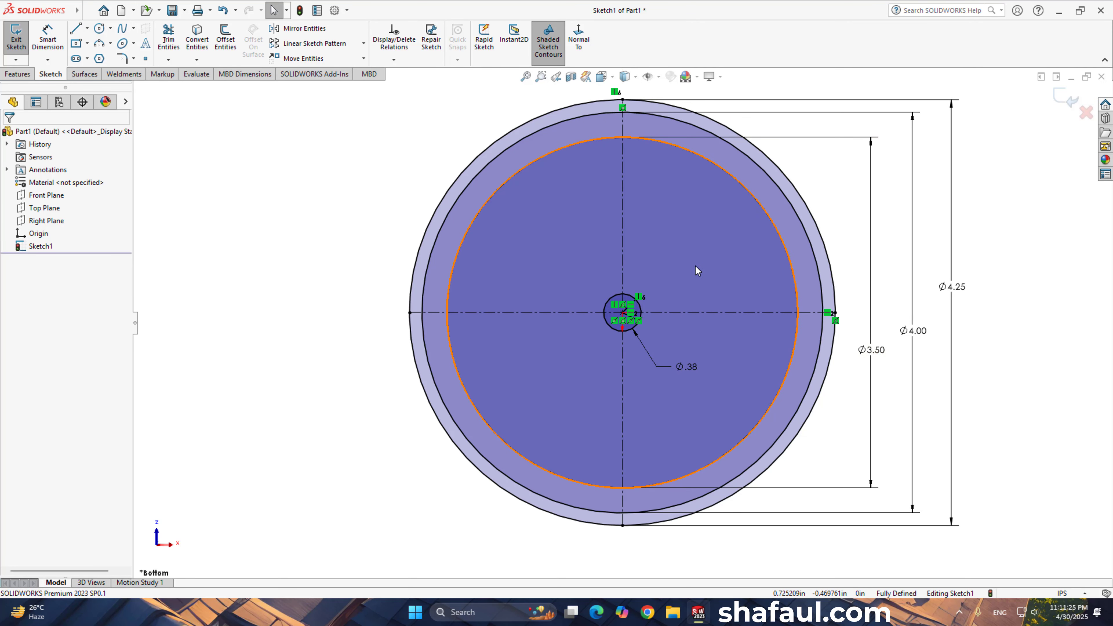
Check the PDF drawing and sketch two connected lines, about 1.44 and 1.49 in long, joining the 3.5 in circle's bottom and left quadrants below-left of the hub
scroll(848, 473, "down", 2)
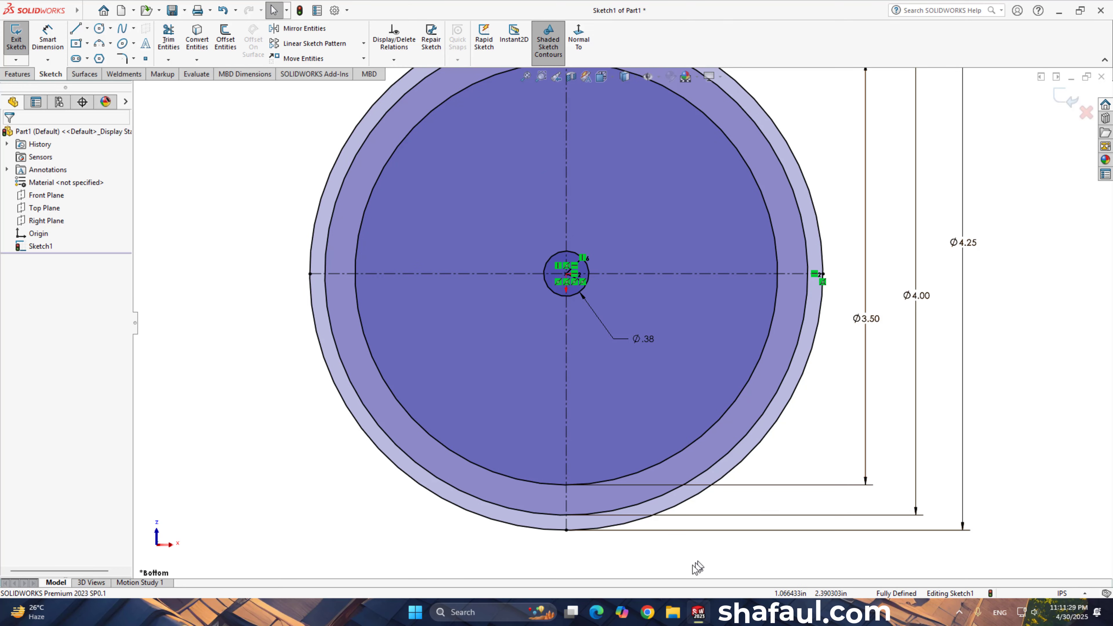
key("alt+Tab")
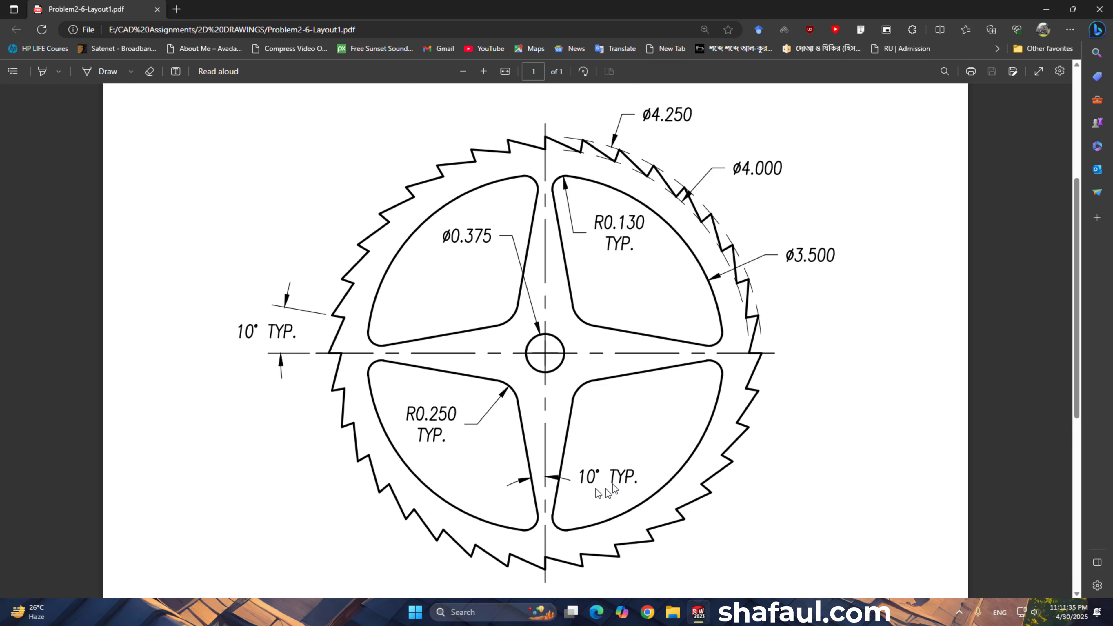
left_click(1048, 10)
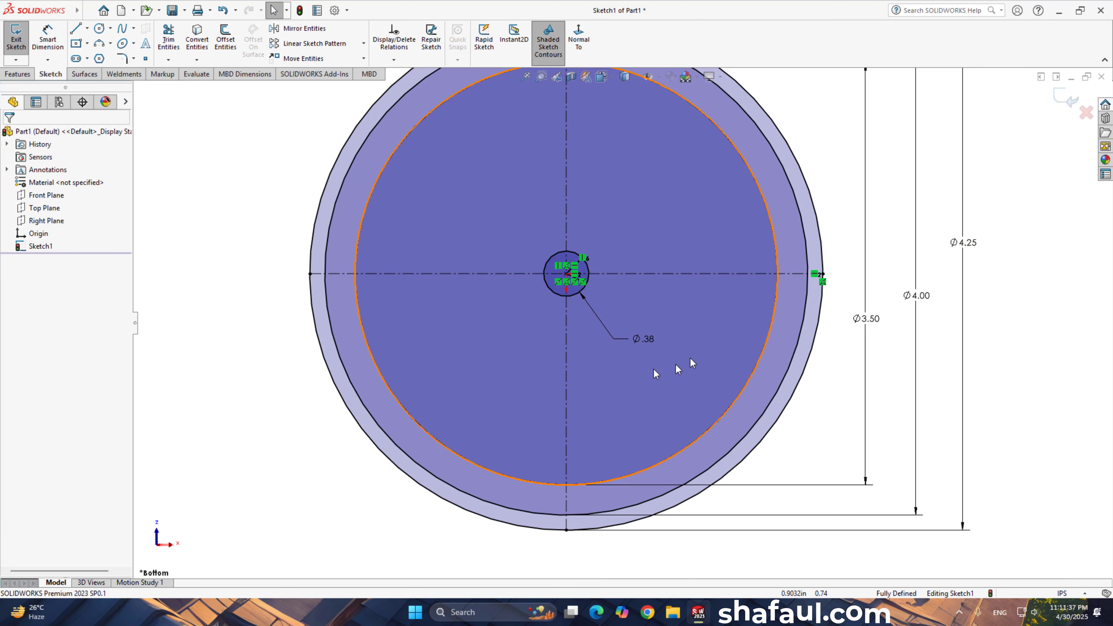
left_click(76, 29)
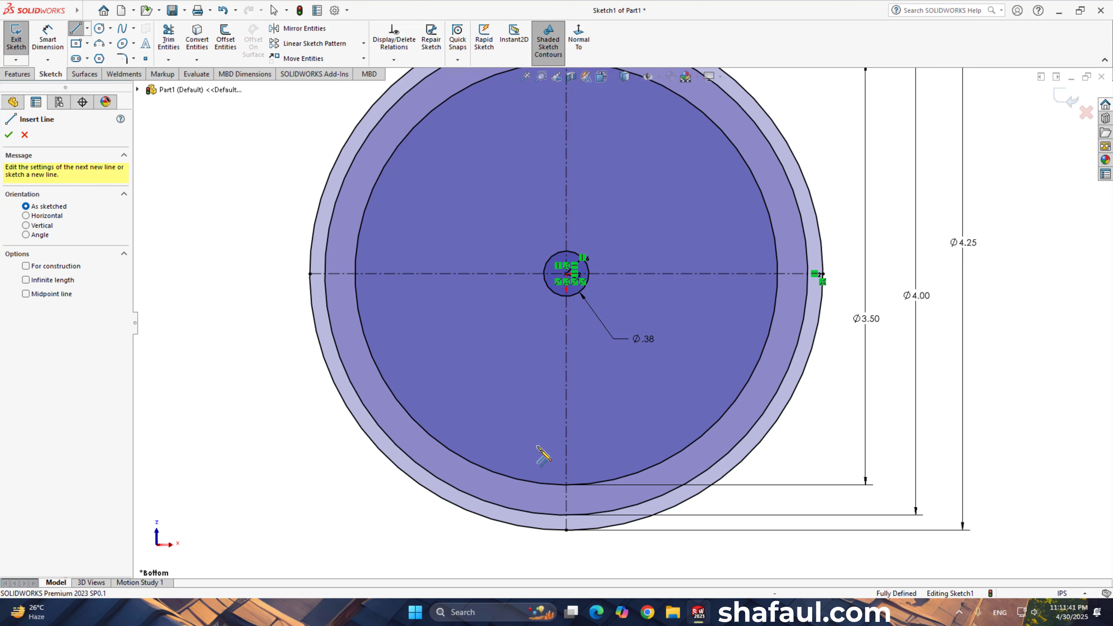
left_click(566, 485)
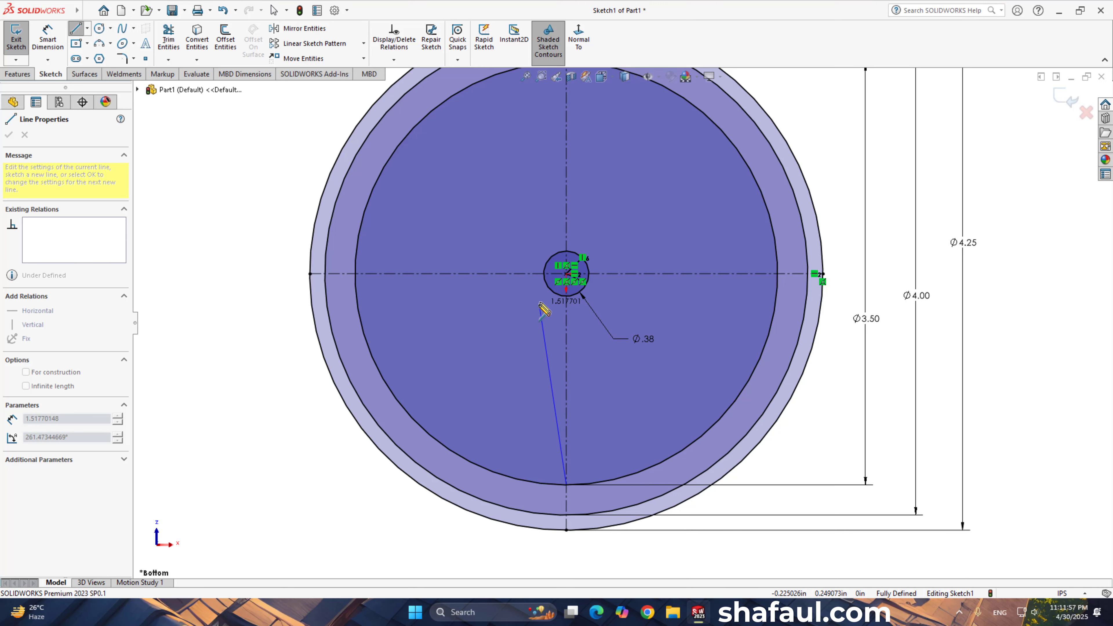
left_click(530, 314)
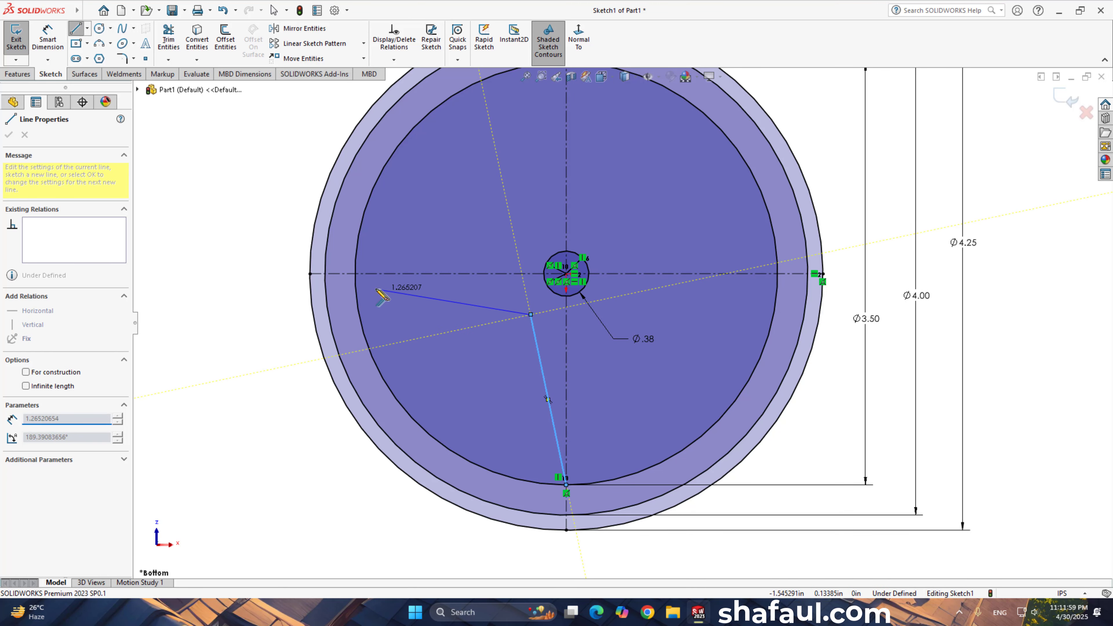
left_click(355, 273)
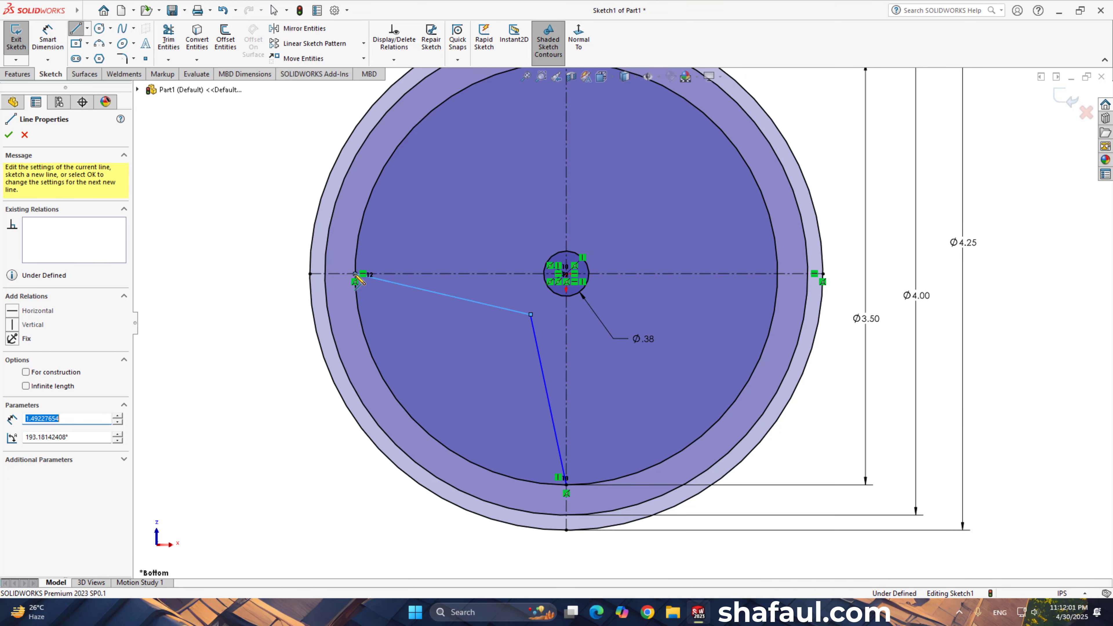
right_click(391, 300)
left_click(422, 304)
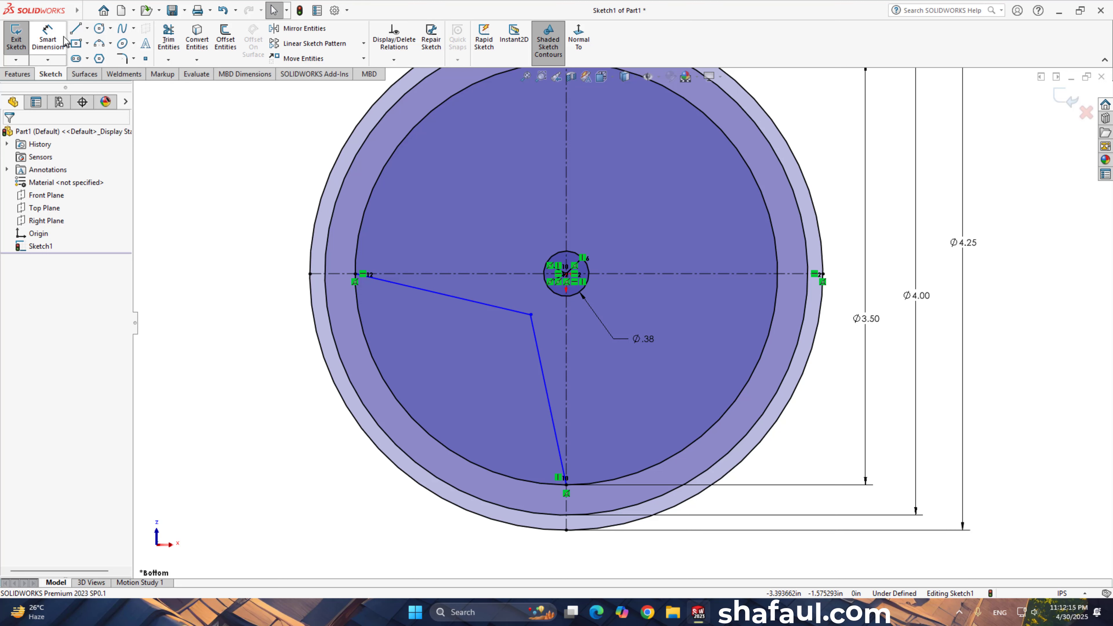
Sketch a line about 2.125 in long from the origin to the outermost circle, slightly above the horizontal centerline's left half
left_click(75, 28)
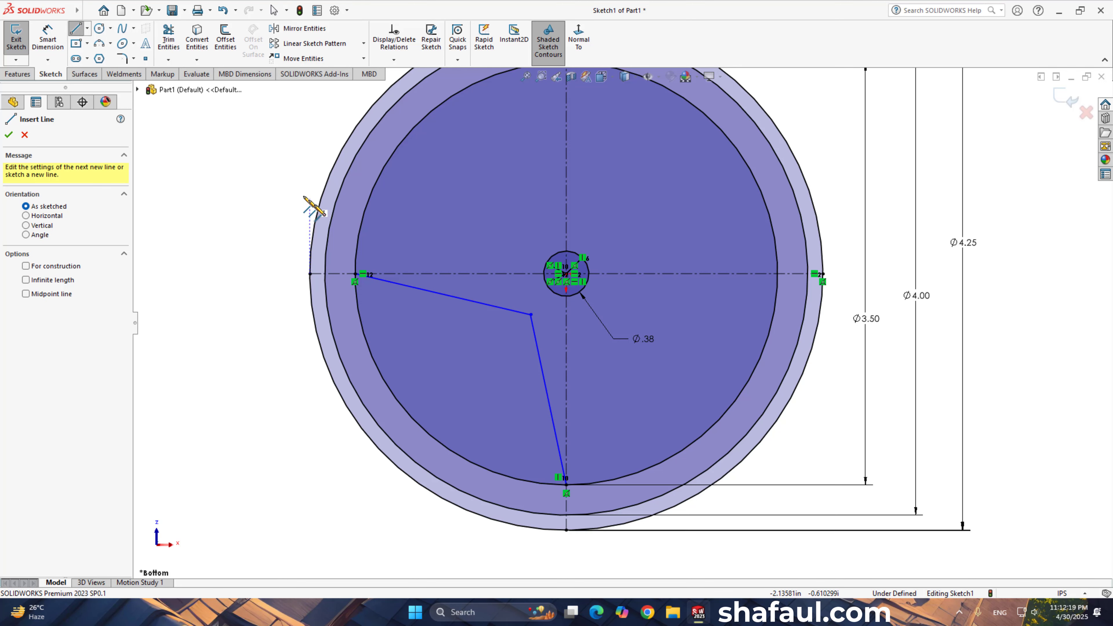
left_click(565, 274)
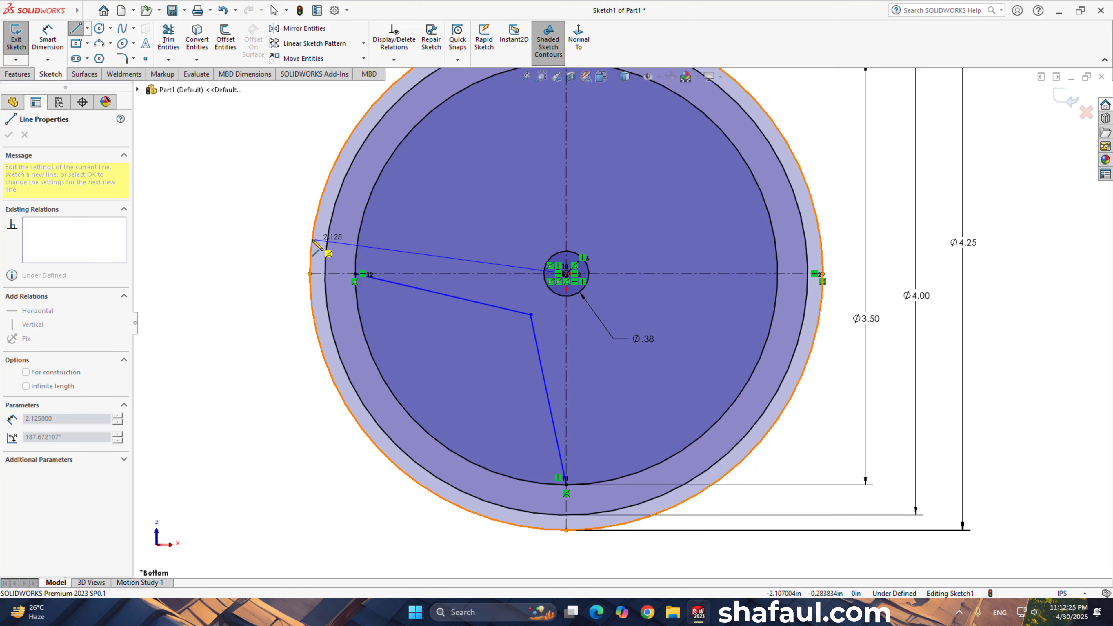
right_click(259, 222)
left_click(283, 229)
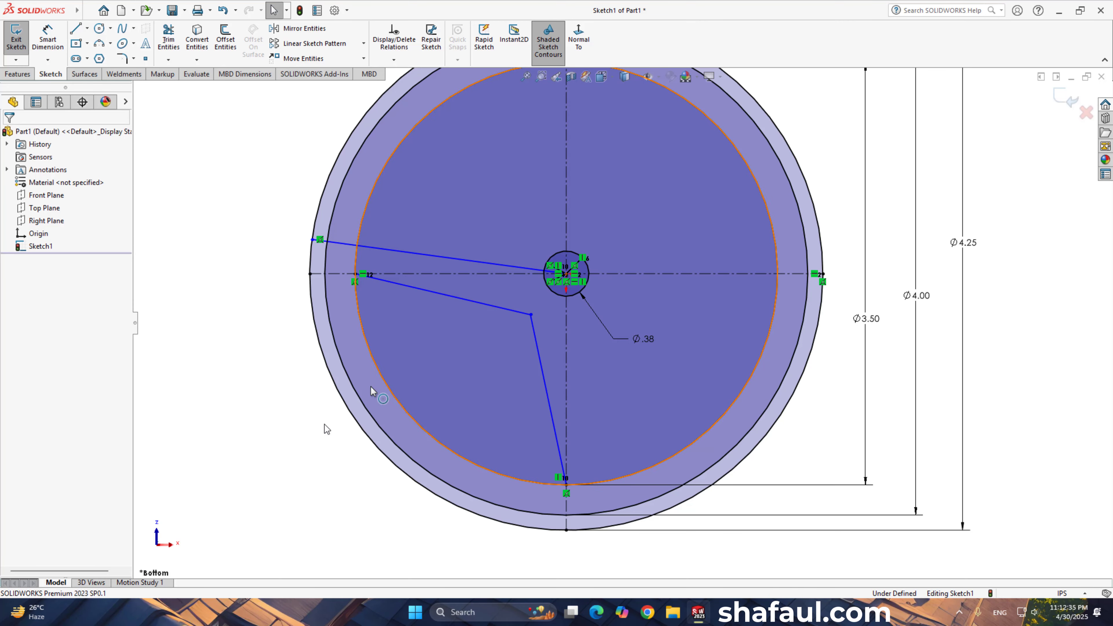
Dimension the angle between the vertical centerline and the steep spoke line as 10 degrees
key("d")
scroll(596, 429, "up", 2)
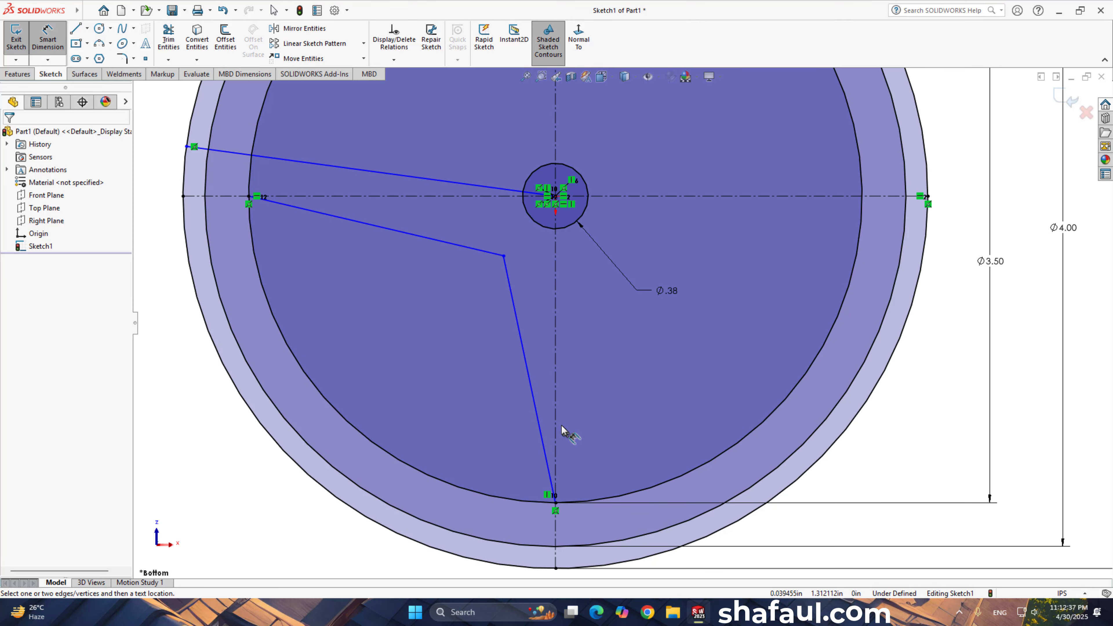
left_click(555, 418)
left_click(538, 419)
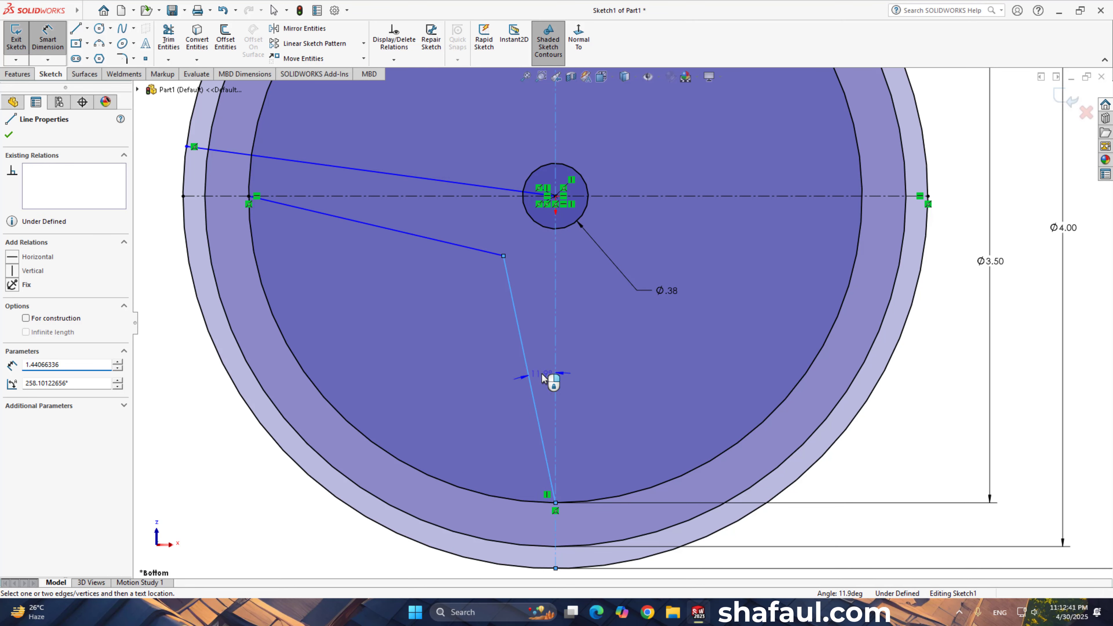
left_click(543, 376)
type("10")
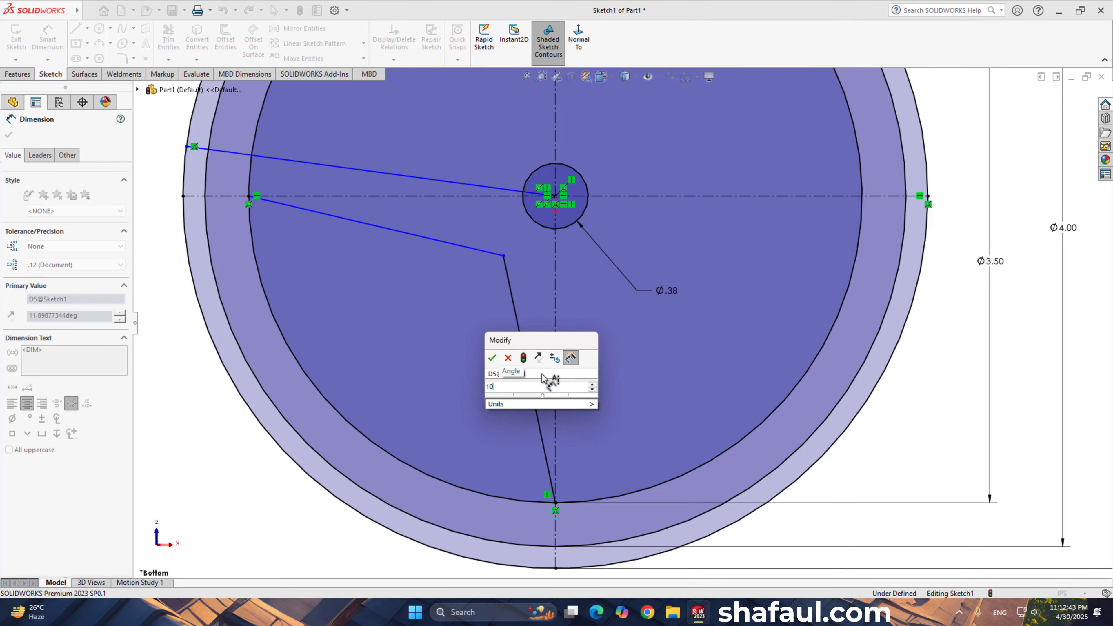
key("Return")
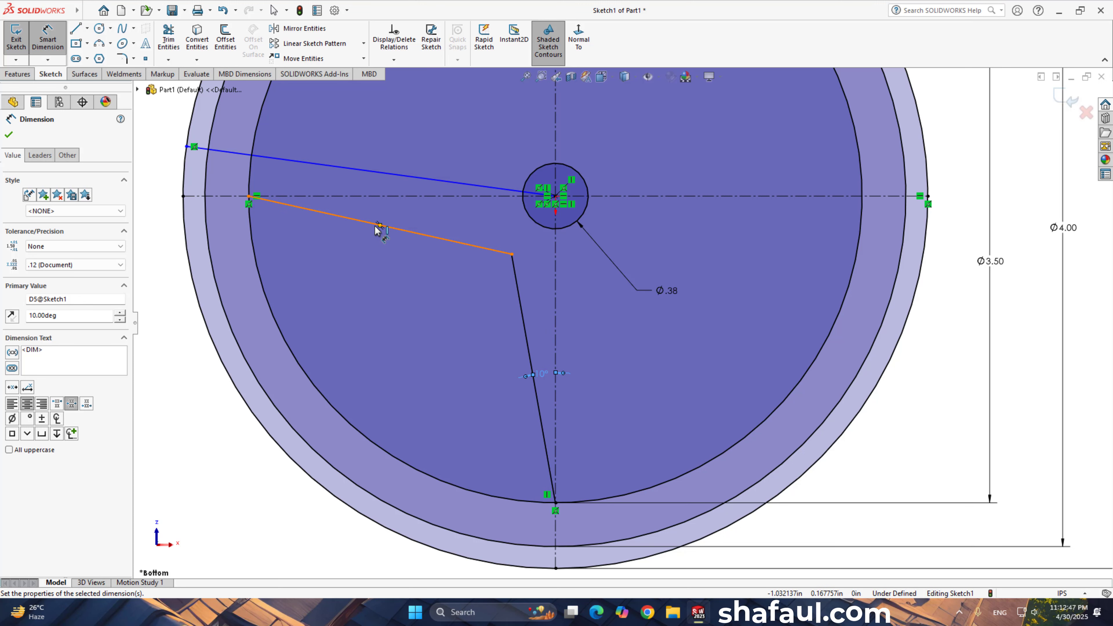
Dimension the angle between the horizontal centerline and the shallow spoke line, linking it by equation to the 10-degree angle, D5@Sketch1
left_click(349, 223)
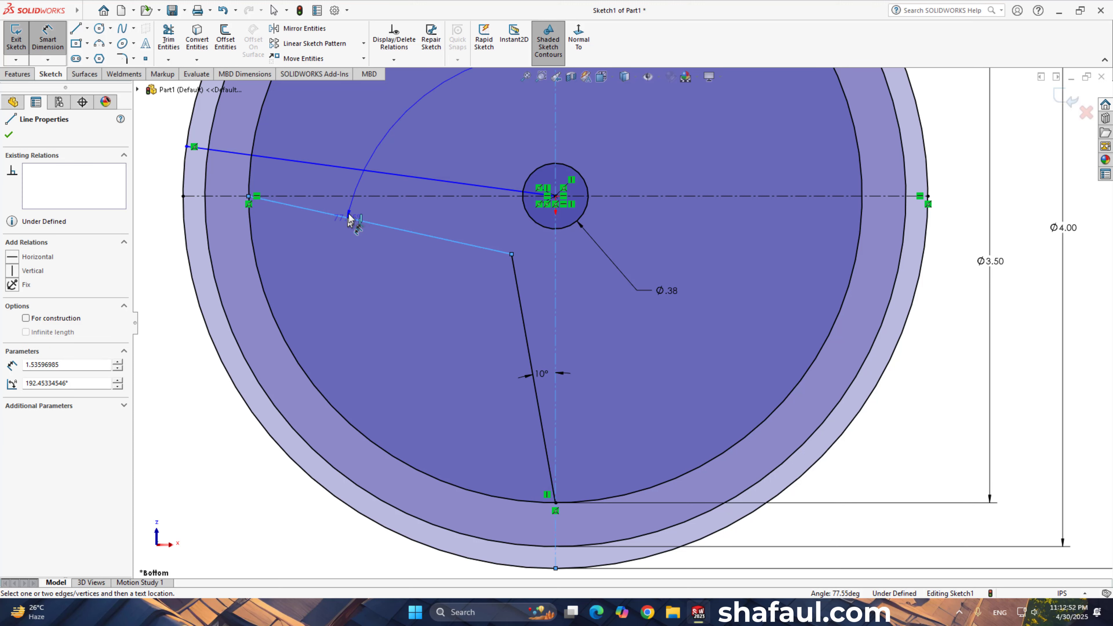
left_click(351, 196)
left_click(372, 213)
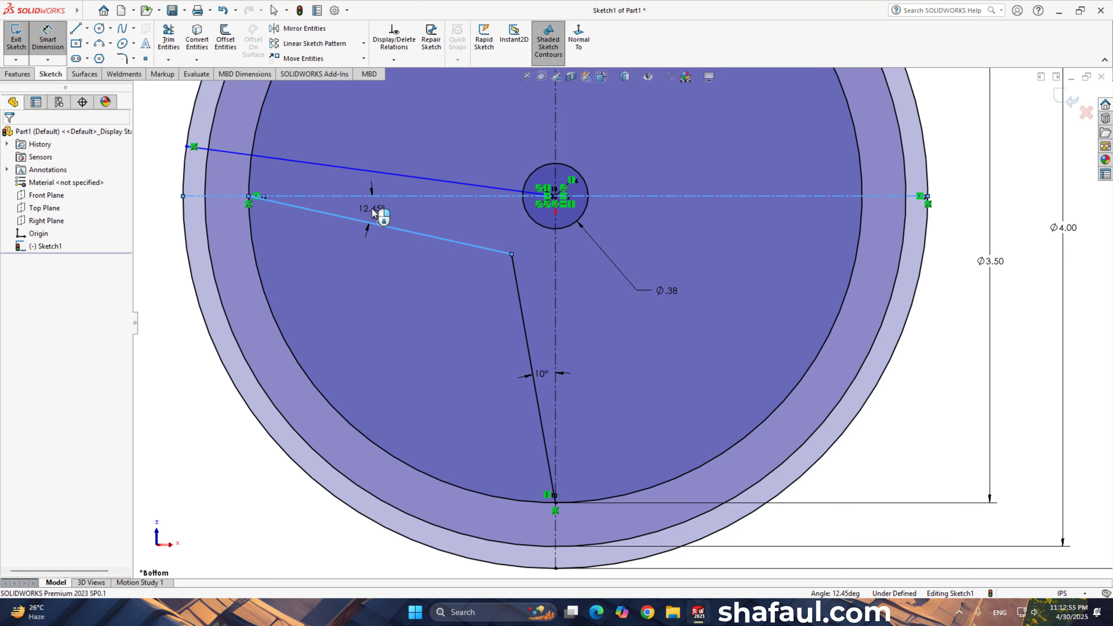
type("=")
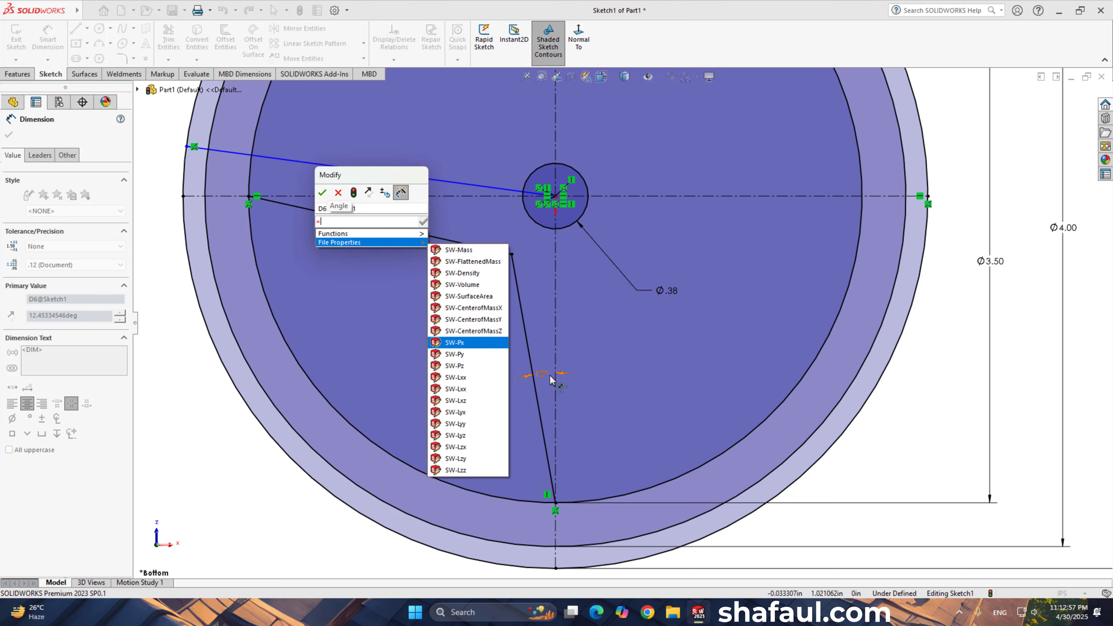
left_click(552, 377)
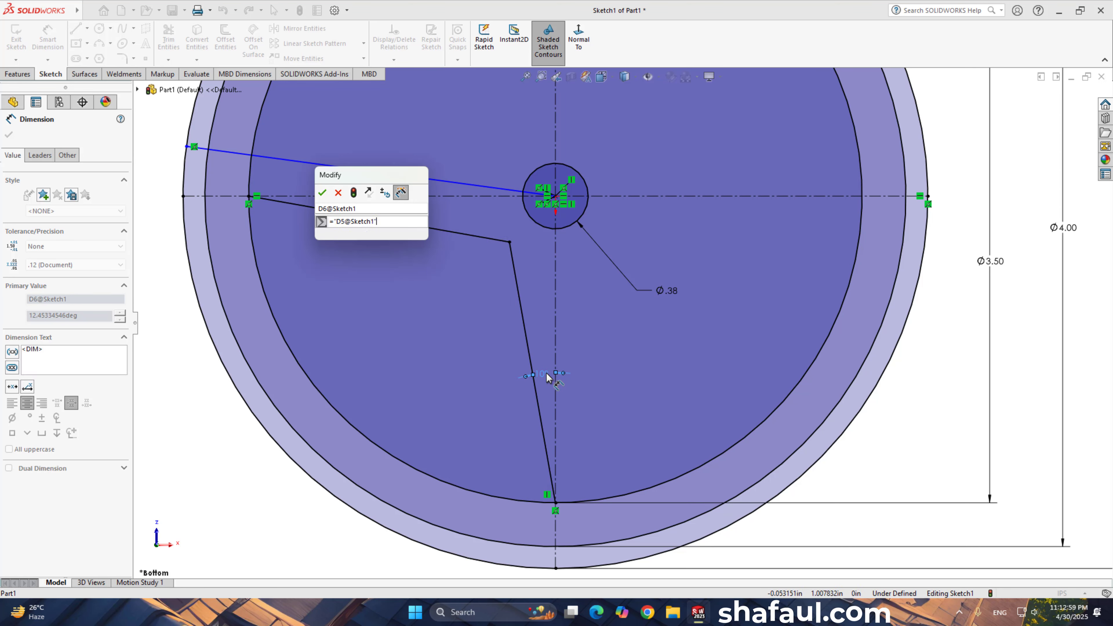
left_click(322, 192)
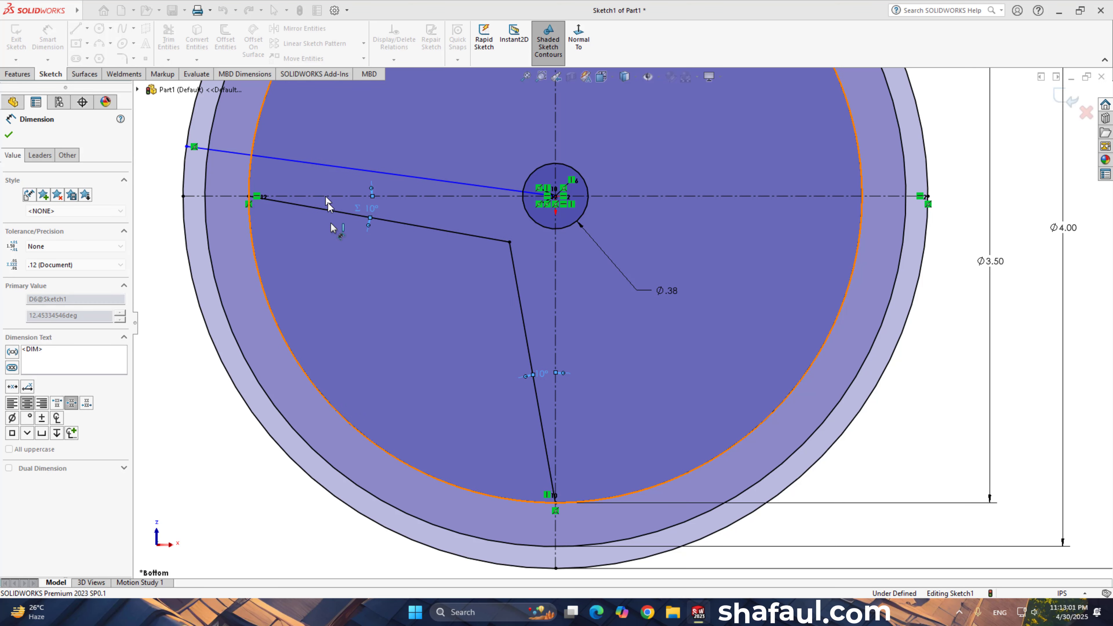
left_click(186, 373)
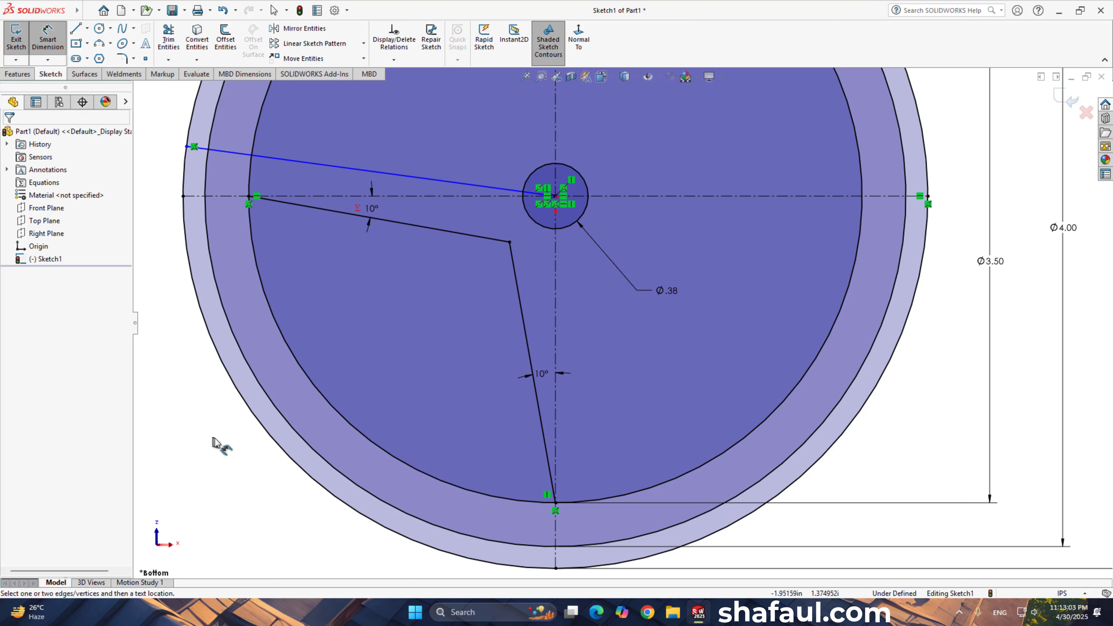
Dimension the angle between the horizontal centerline and the line running from the origin to the outermost circle as 10 degrees
left_click(296, 197)
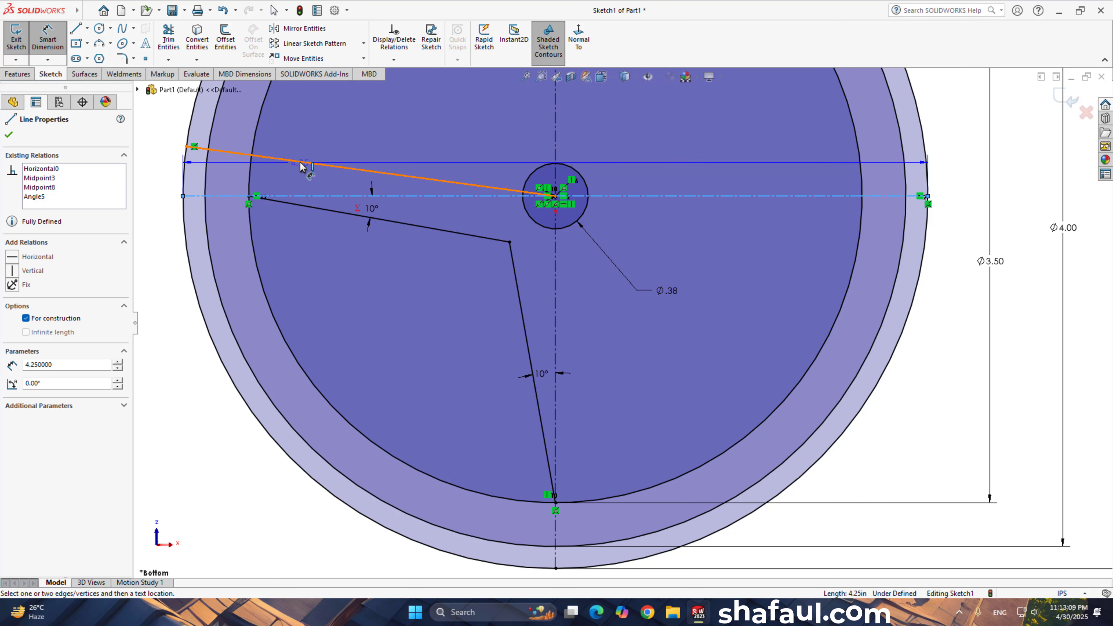
left_click(303, 161)
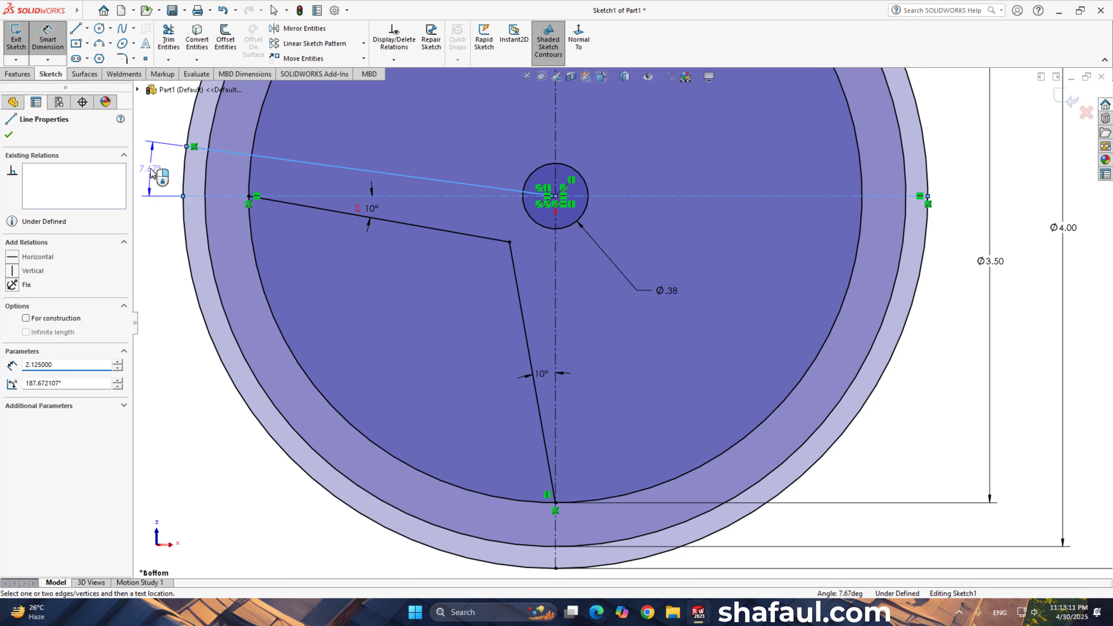
left_click(153, 169)
type("10")
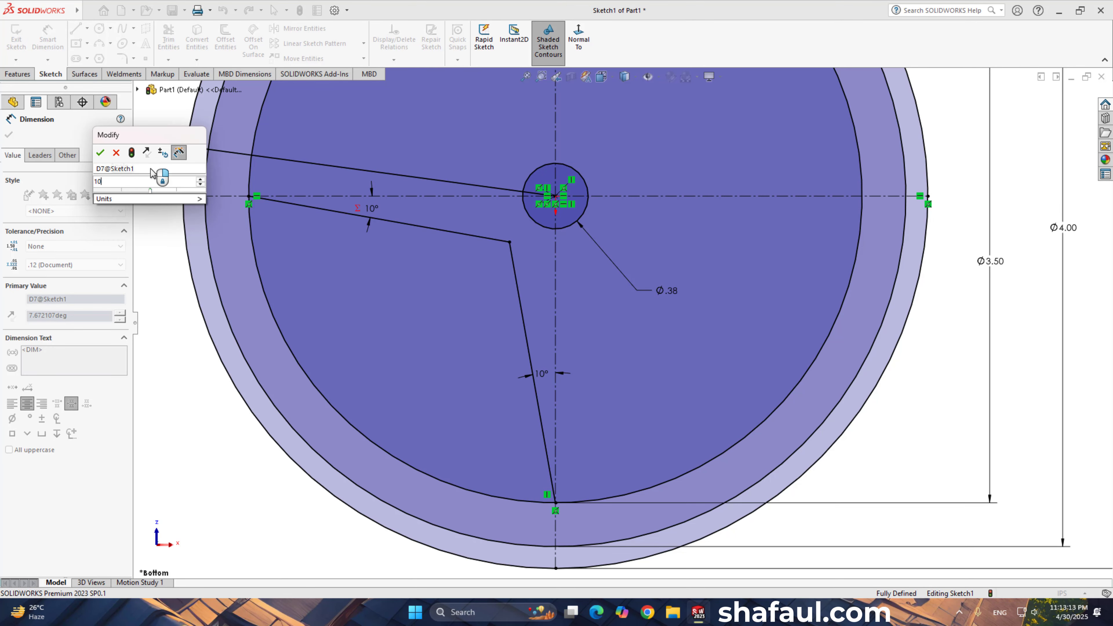
key("Return")
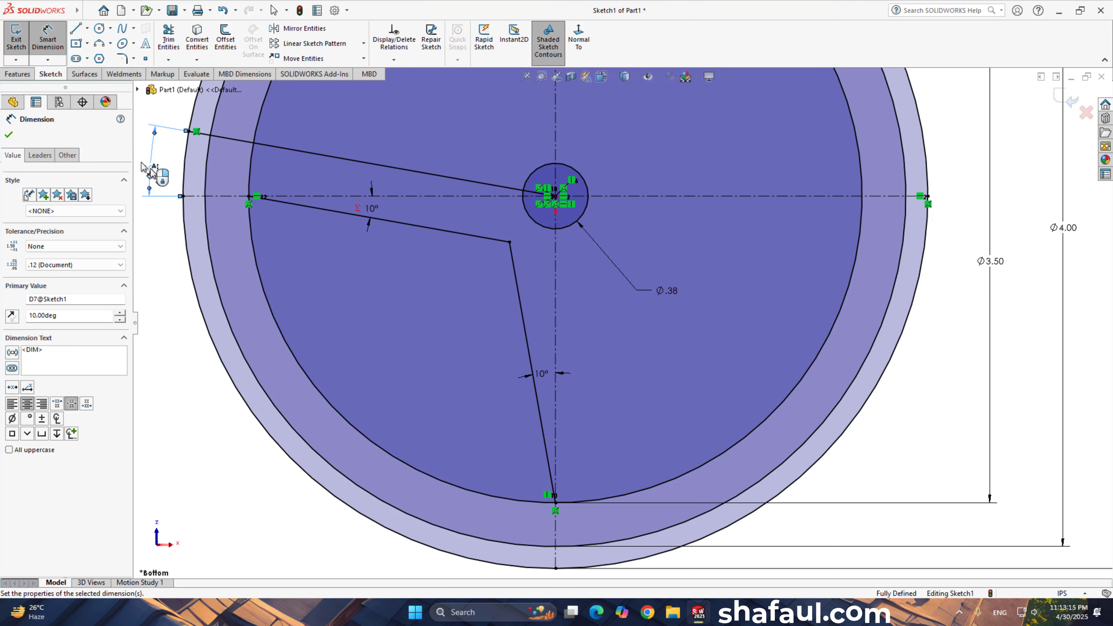
left_click(8, 134)
Trim the lower-left quadrants of the 4 in and 4.25 in circles and the right half of all three outer circles
key("z")
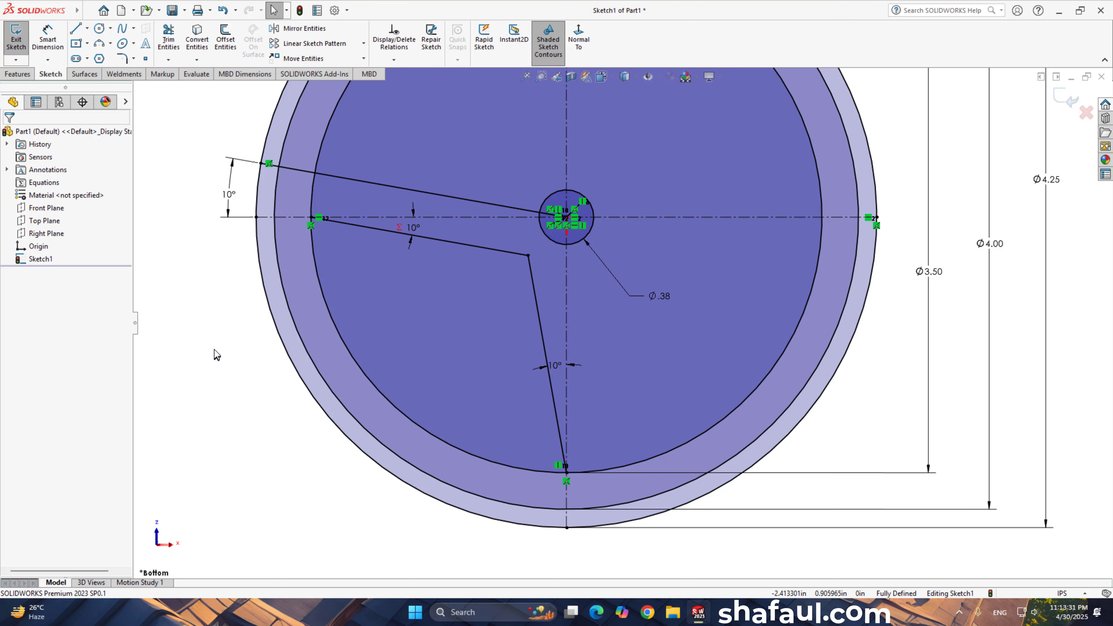
left_click(168, 39)
left_click_drag(273, 413, 330, 364)
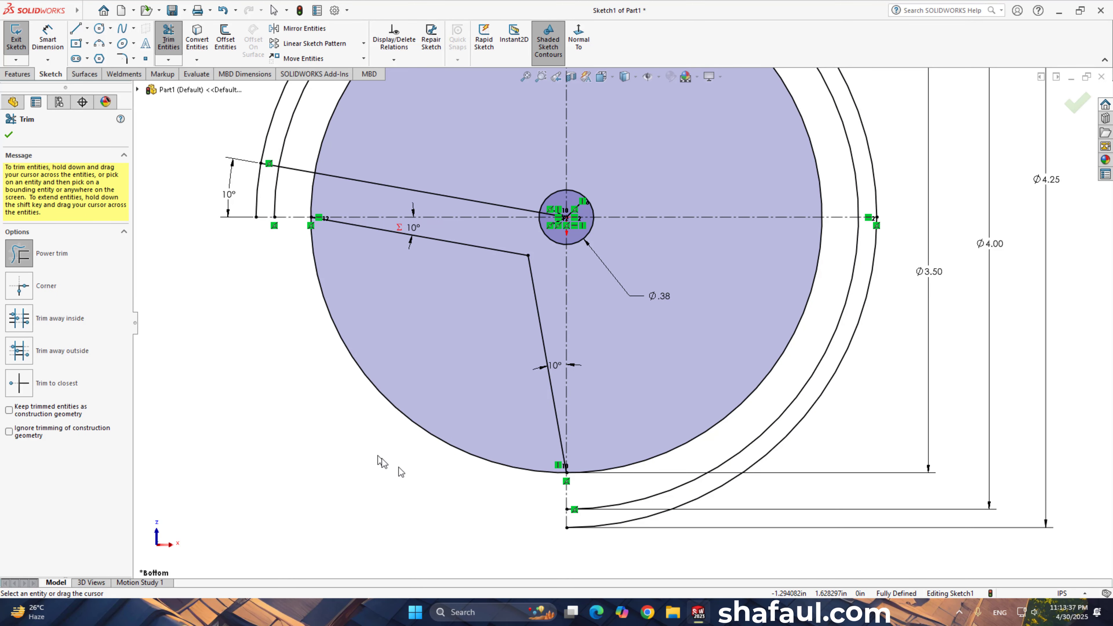
left_click_drag(854, 426, 781, 346)
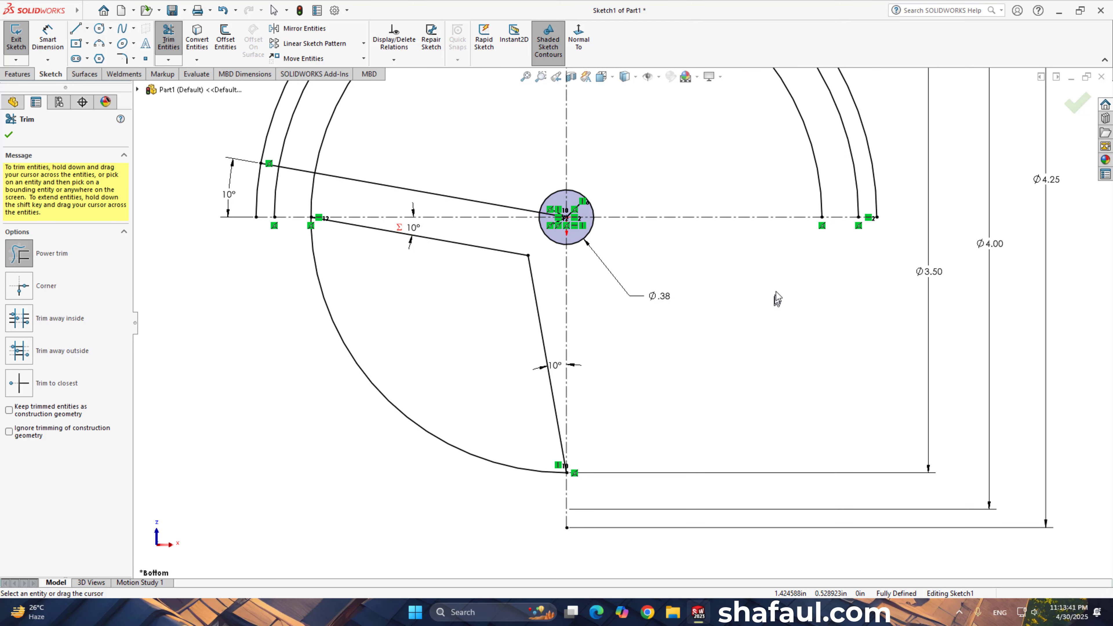
left_click_drag(882, 145, 813, 161)
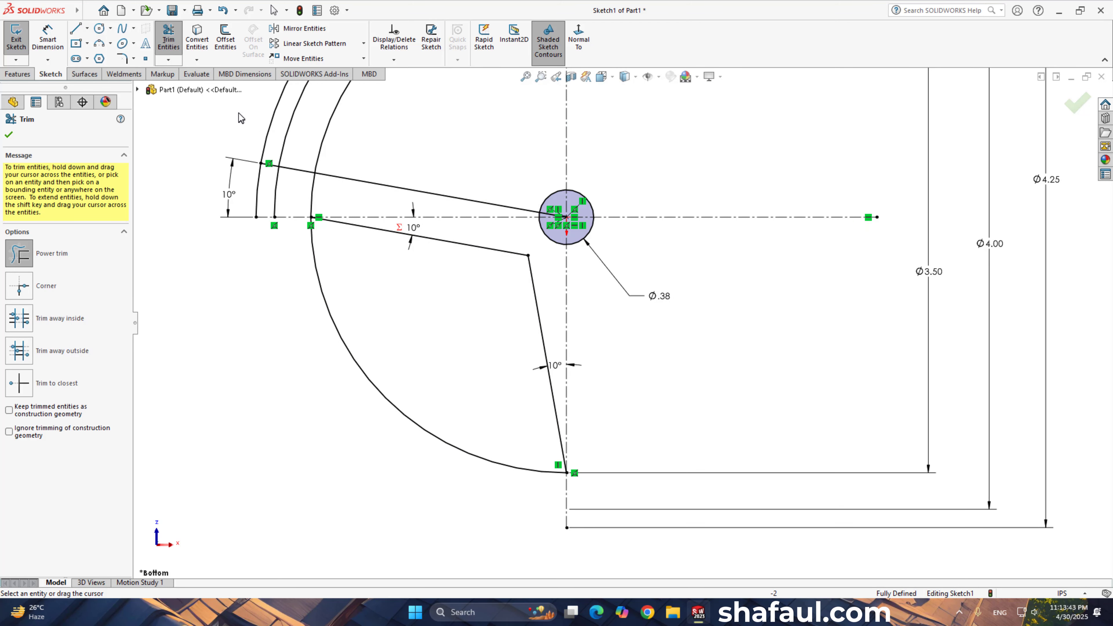
Trim the arcs above the 10-degree tooth line, the short 3.5 in arc below it, and the line between the 4 in arc and the hub
left_click_drag(240, 127, 347, 154)
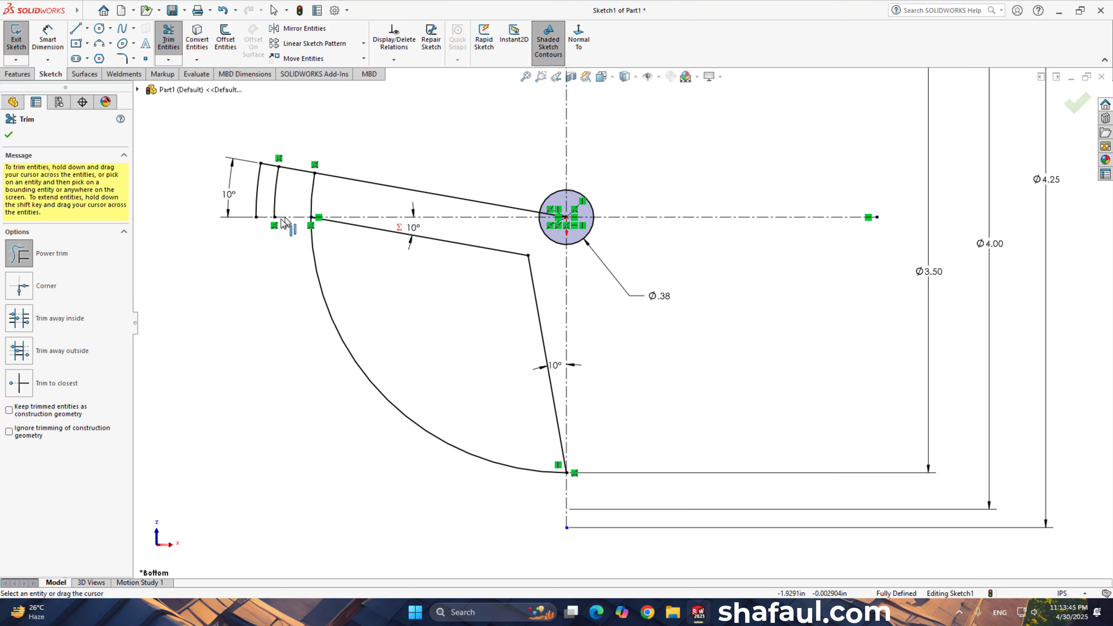
scroll(284, 196, "down", 2)
left_click_drag(346, 205, 384, 217)
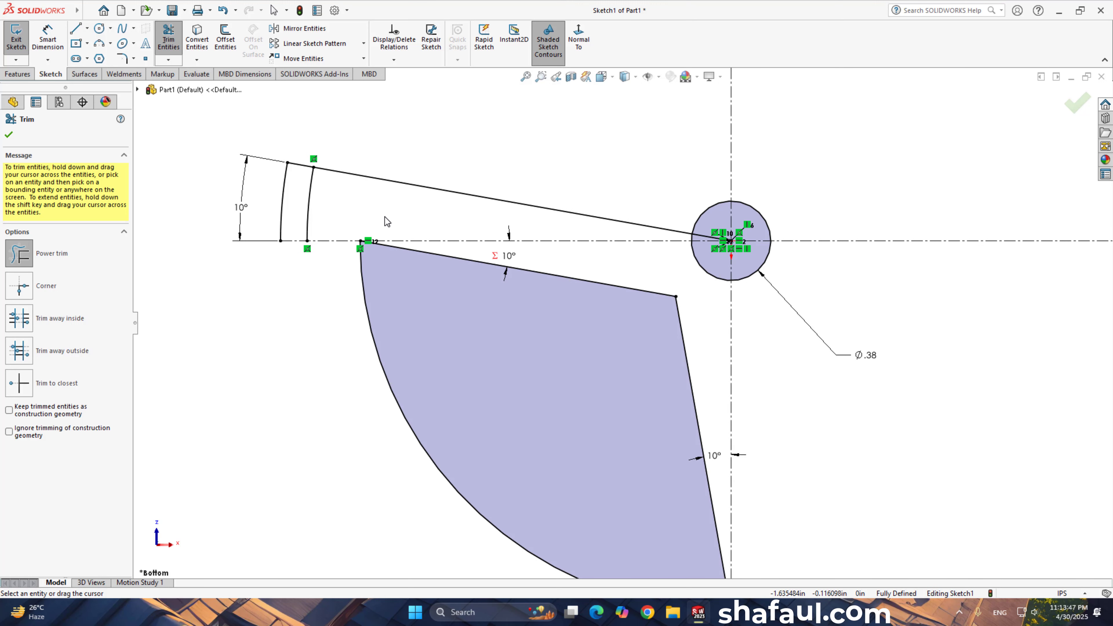
left_click_drag(408, 131, 399, 193)
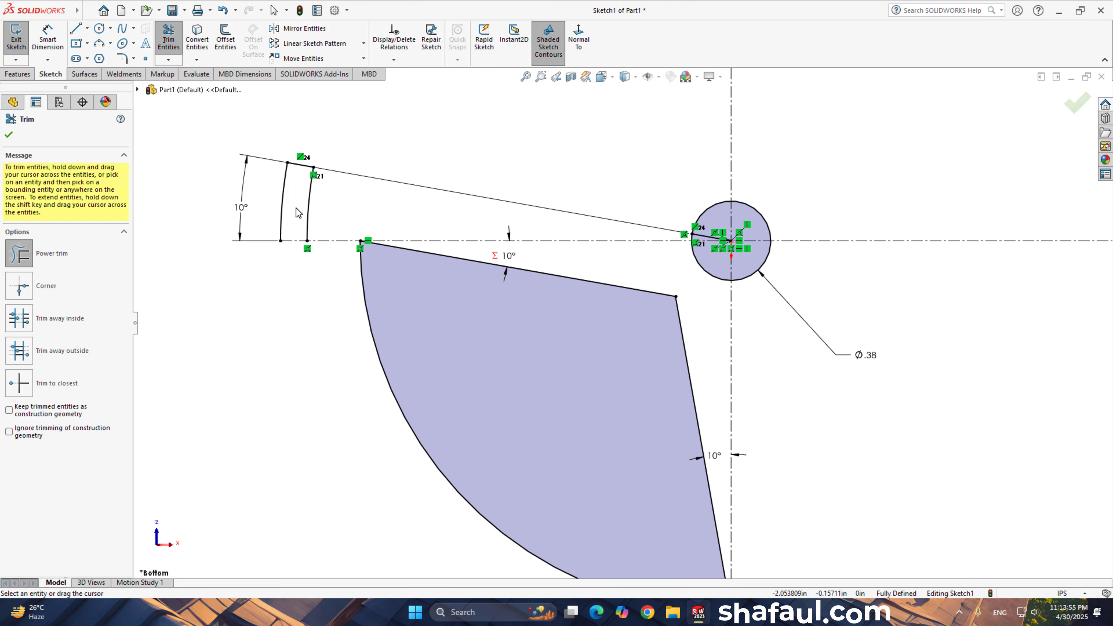
Sketch a slanted tooth line about 0.38 in long from the 4 in arc's upper end to the 4.25 in arc's end on the horizontal centerline
left_click(77, 30)
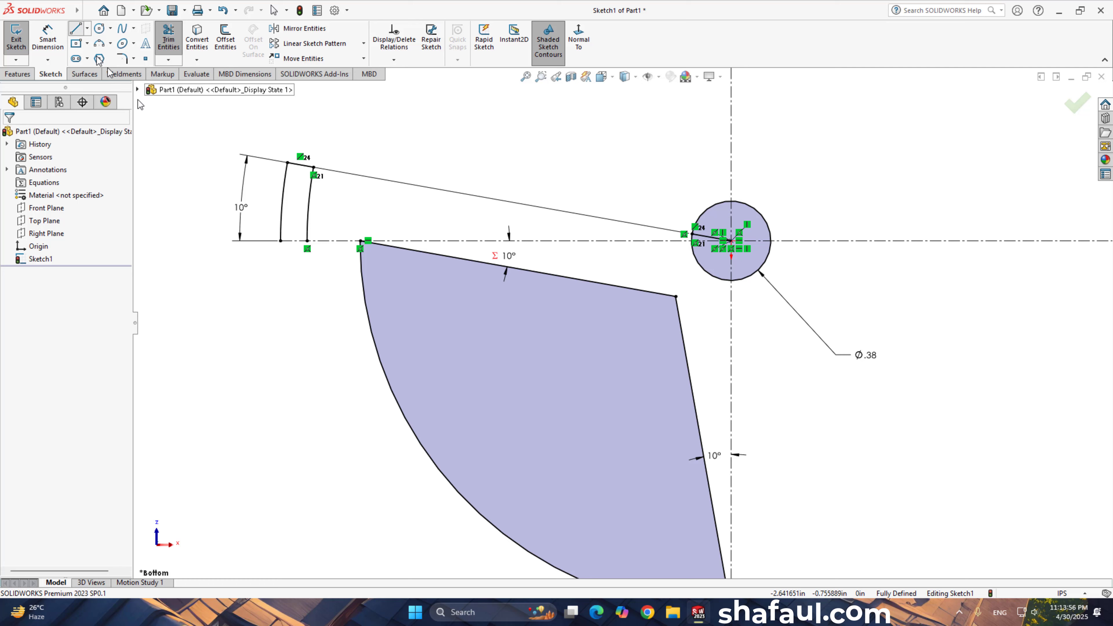
left_click(313, 175)
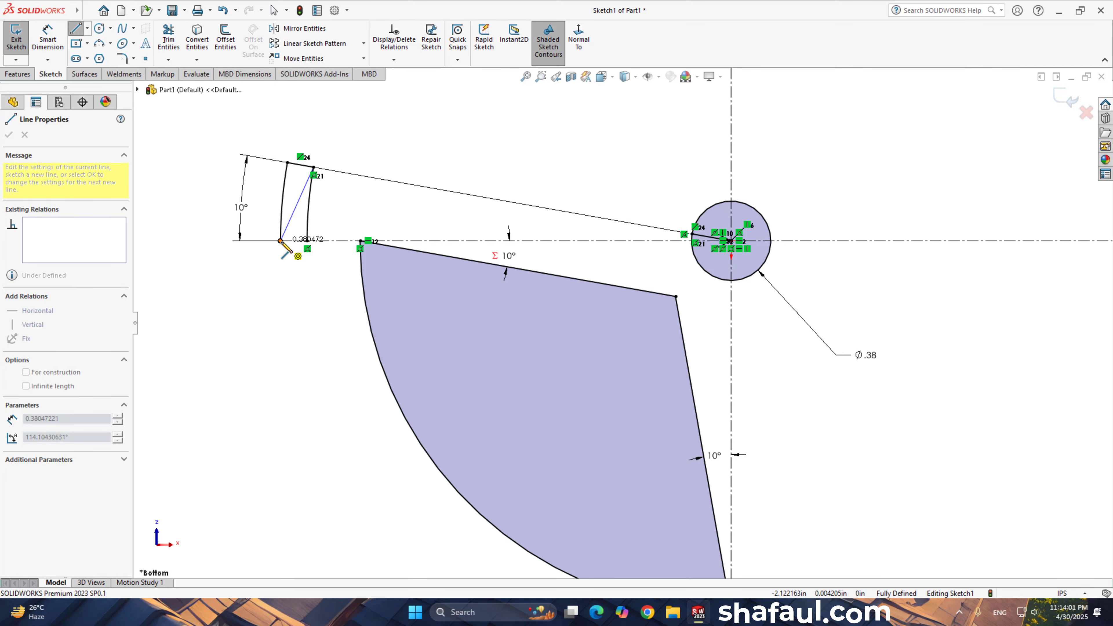
left_click(280, 240)
right_click(363, 150)
left_click(382, 203)
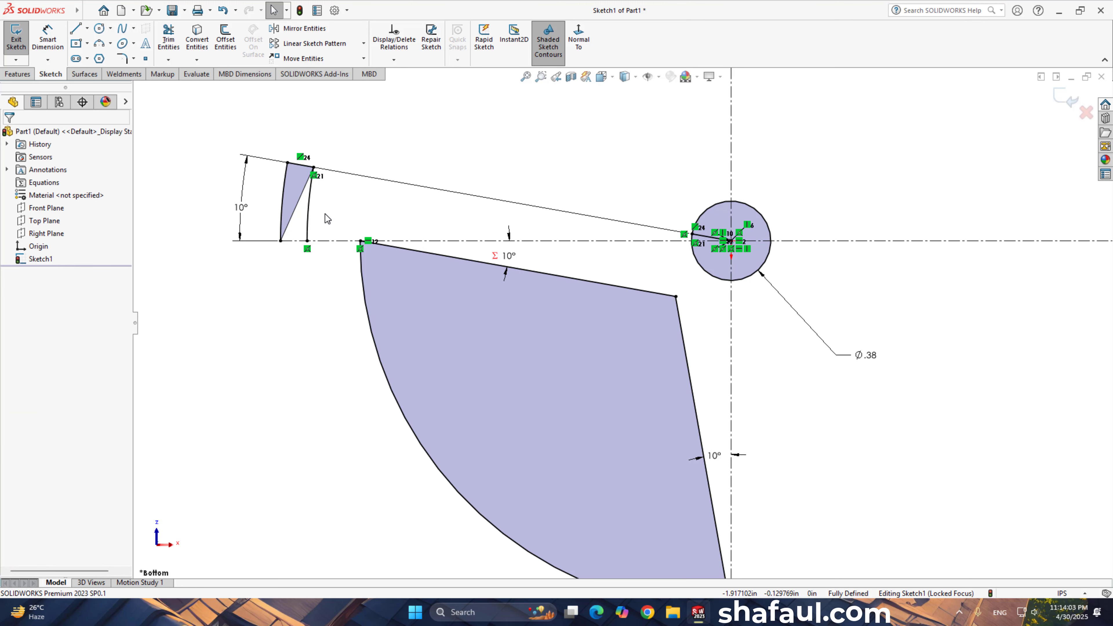
Select the short 4 in and 4.25 in arcs beside the slanted tooth line together
scroll(326, 218, "down", 2)
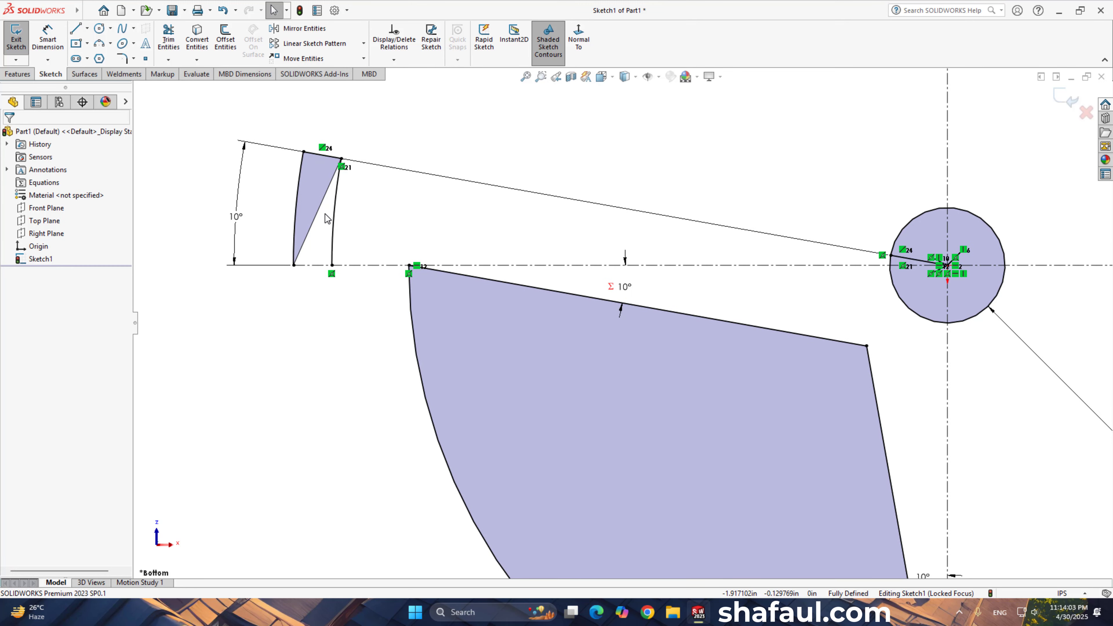
left_click(334, 240)
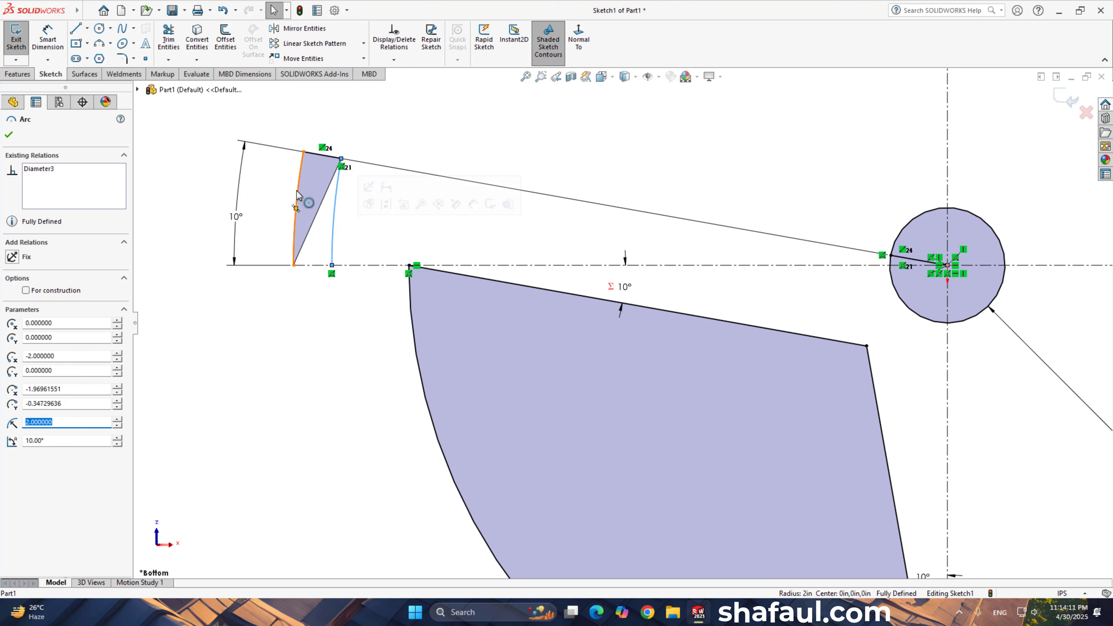
left_click(376, 236)
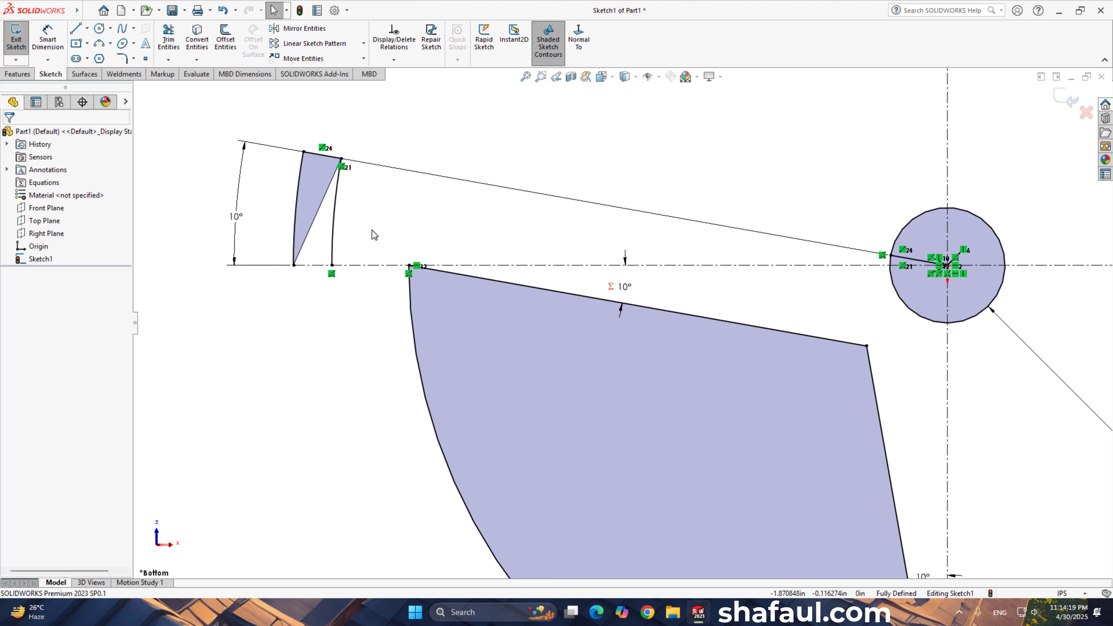
left_click(333, 238)
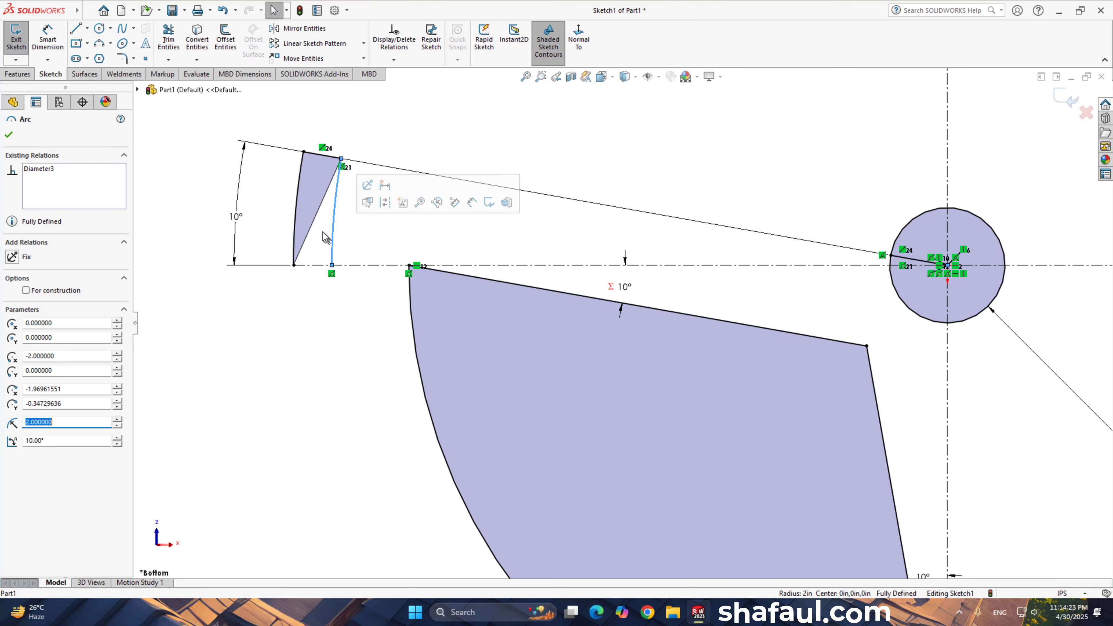
left_click(295, 198, "ctrl")
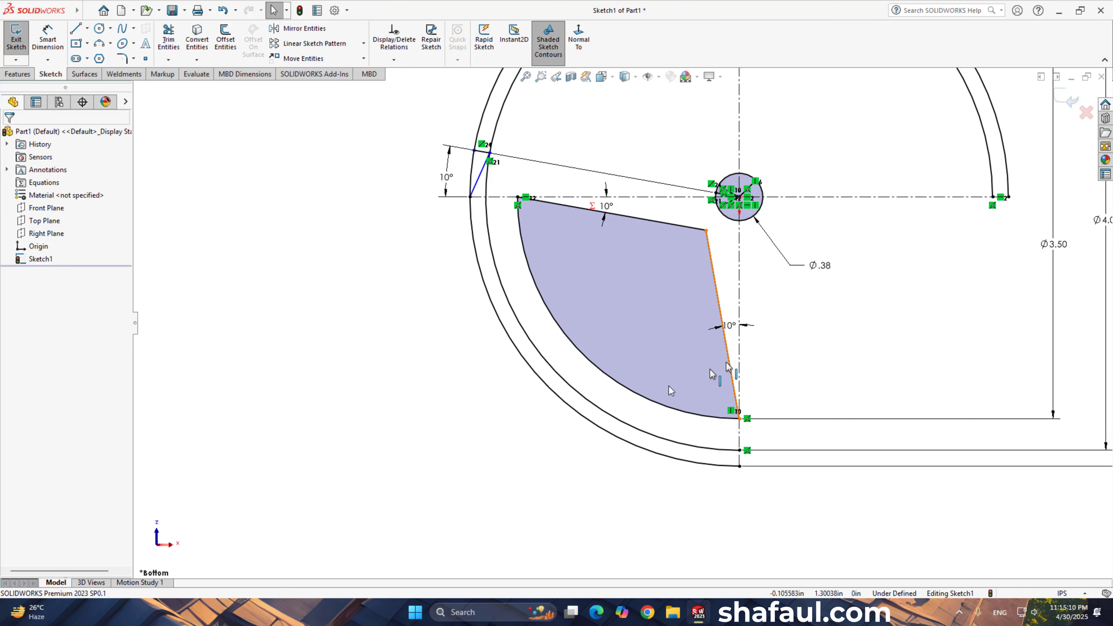
Convert the 270-degree arcs of the 4 in and 4.25 in circles to construction geometry
left_click(596, 410)
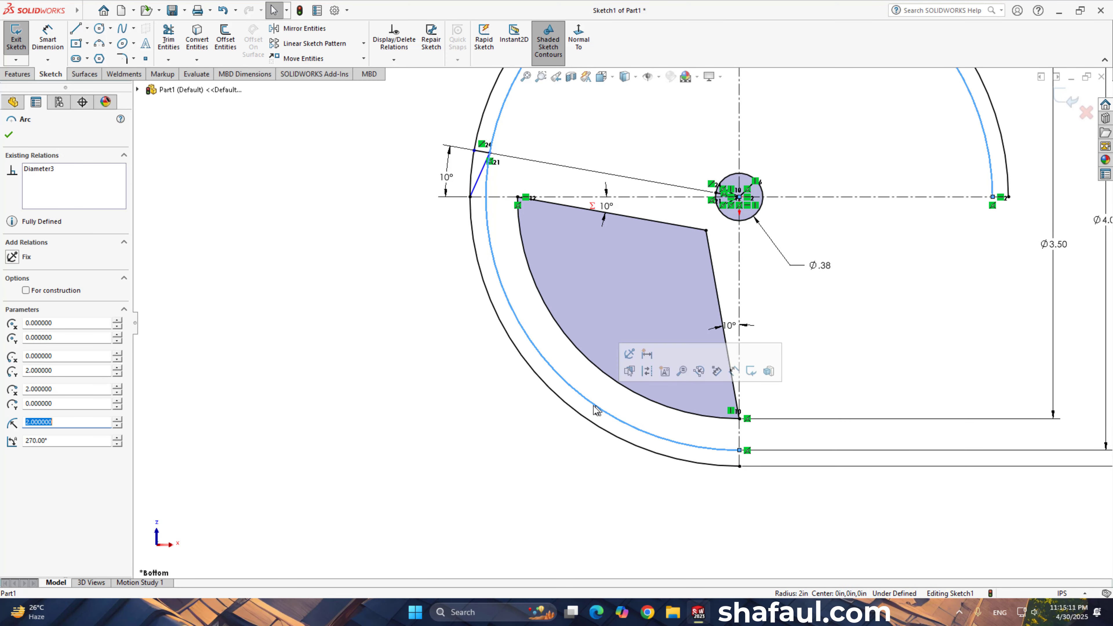
left_click(567, 408, "ctrl")
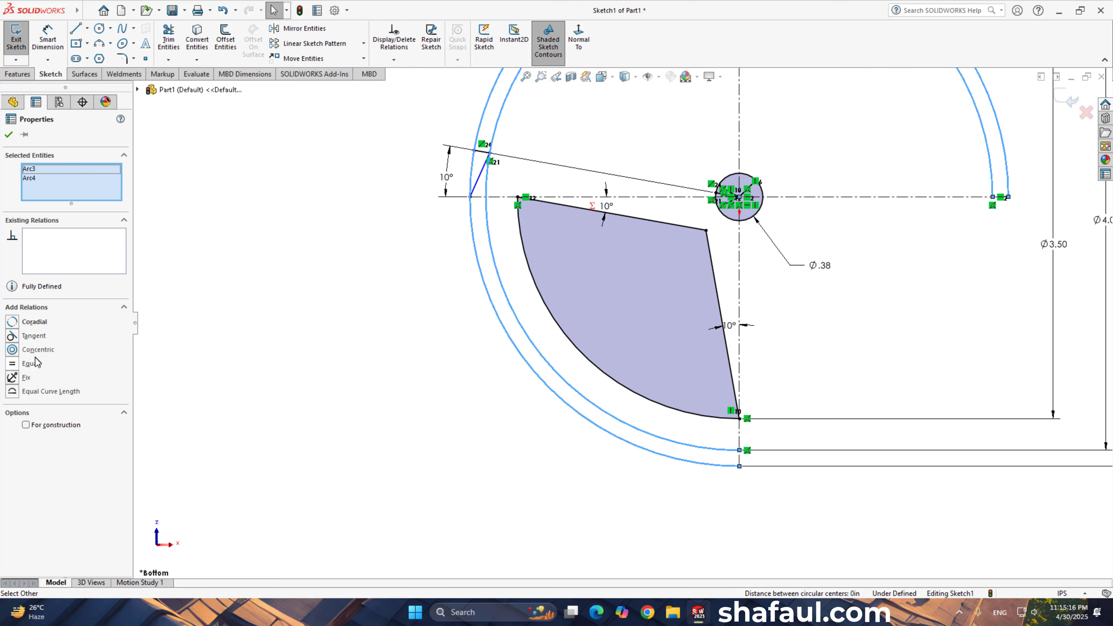
left_click(26, 424)
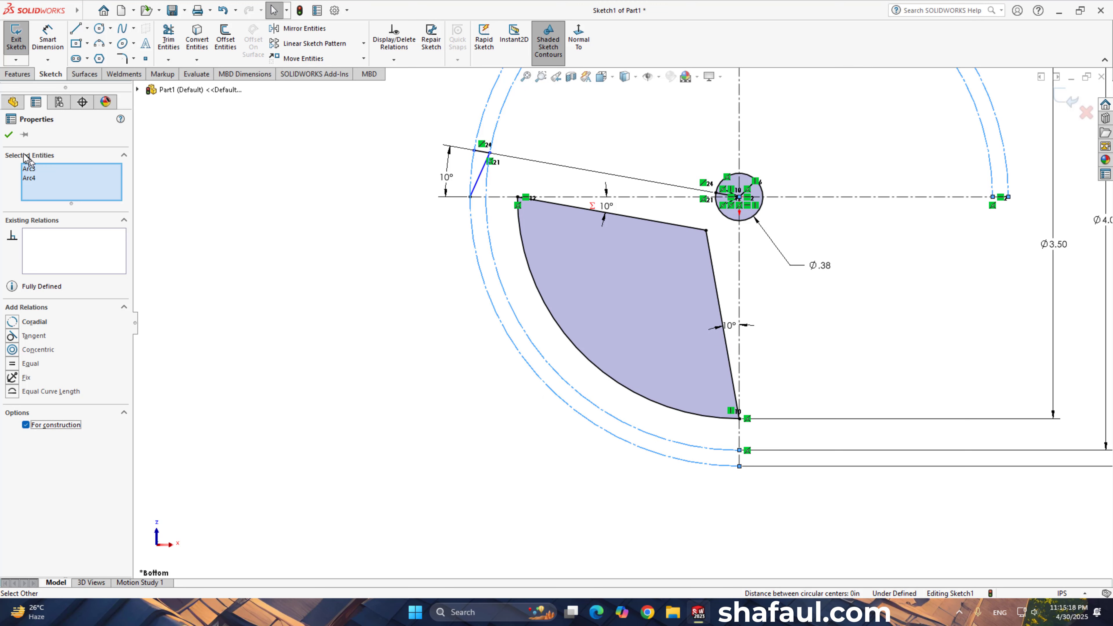
left_click(213, 224)
Attach the slanted tooth line's lower end to the 4.25 in arc at the horizontal centerline and its upper end to the 4 in arc
scroll(517, 191, "down", 3)
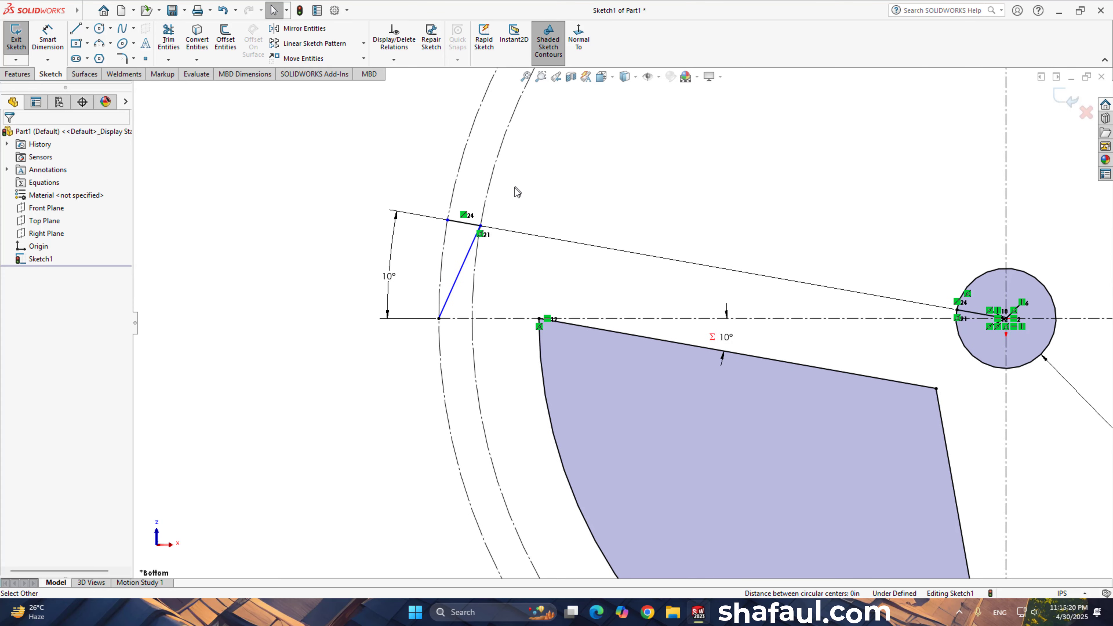
scroll(517, 192, "down", 3)
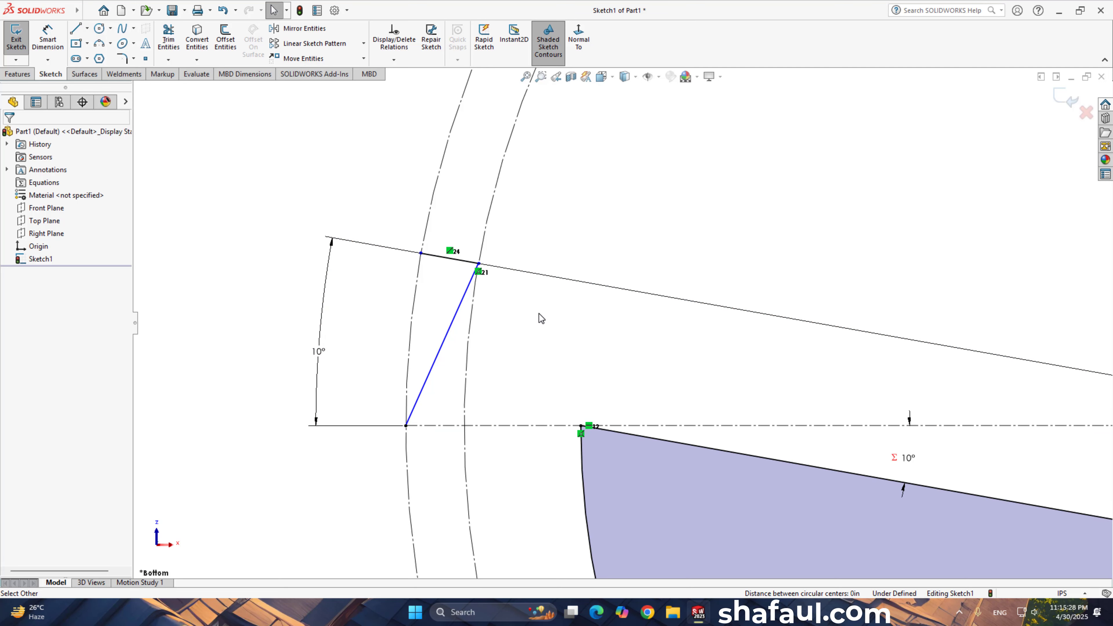
left_click(405, 425)
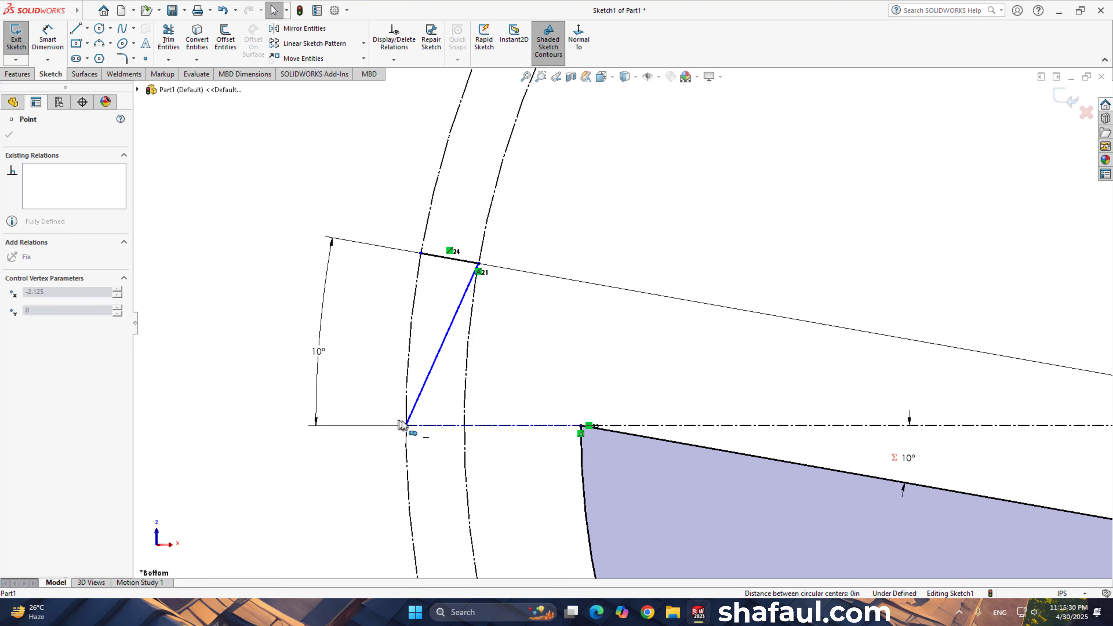
left_click_drag(419, 428, 419, 428)
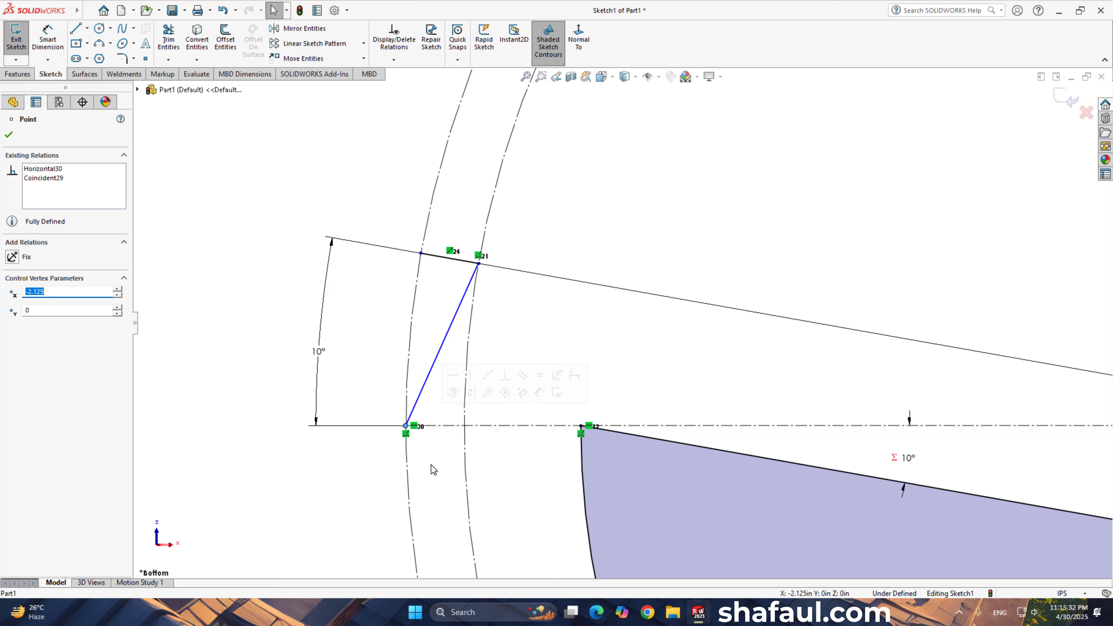
left_click(430, 465)
left_click(479, 264)
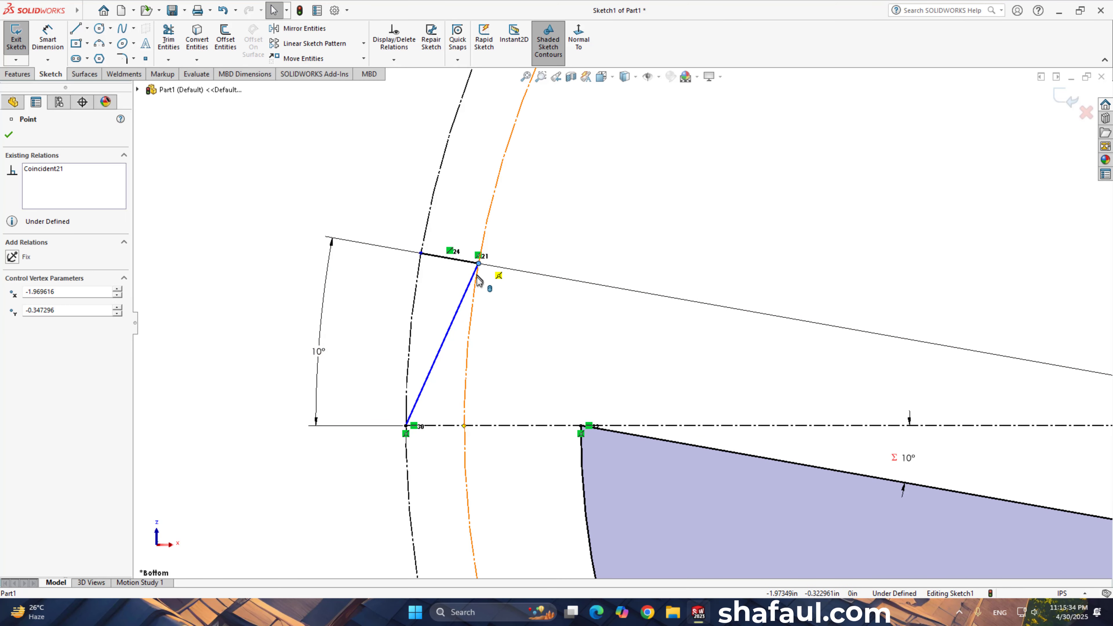
left_click(526, 319)
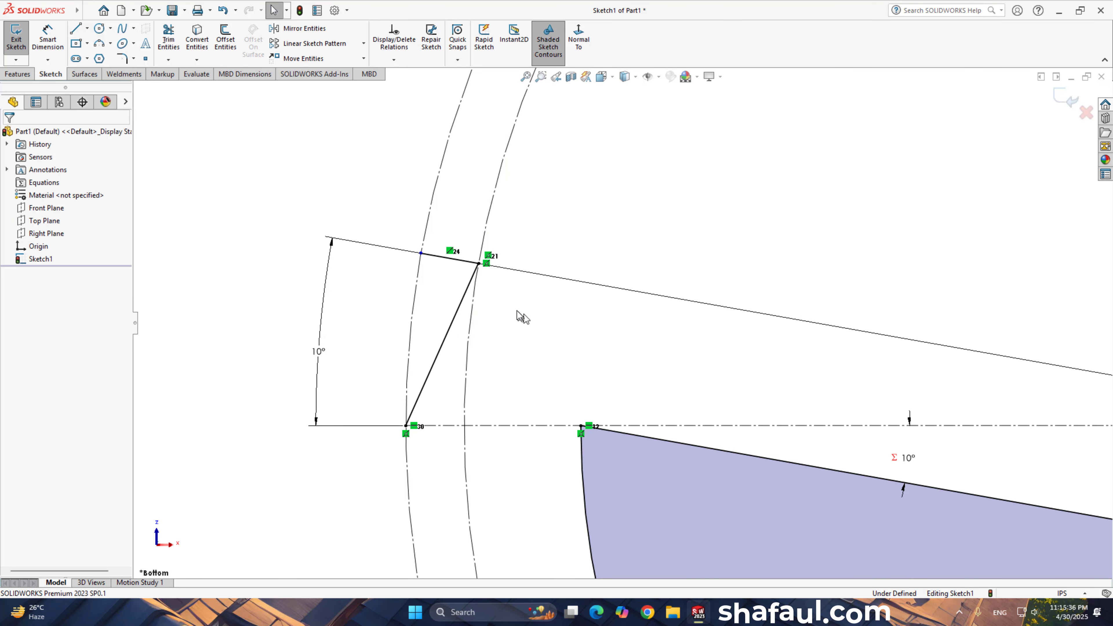
Attach the outer endpoint of the short 10-degree tooth line to the 4.25 in construction arc
left_click(421, 253)
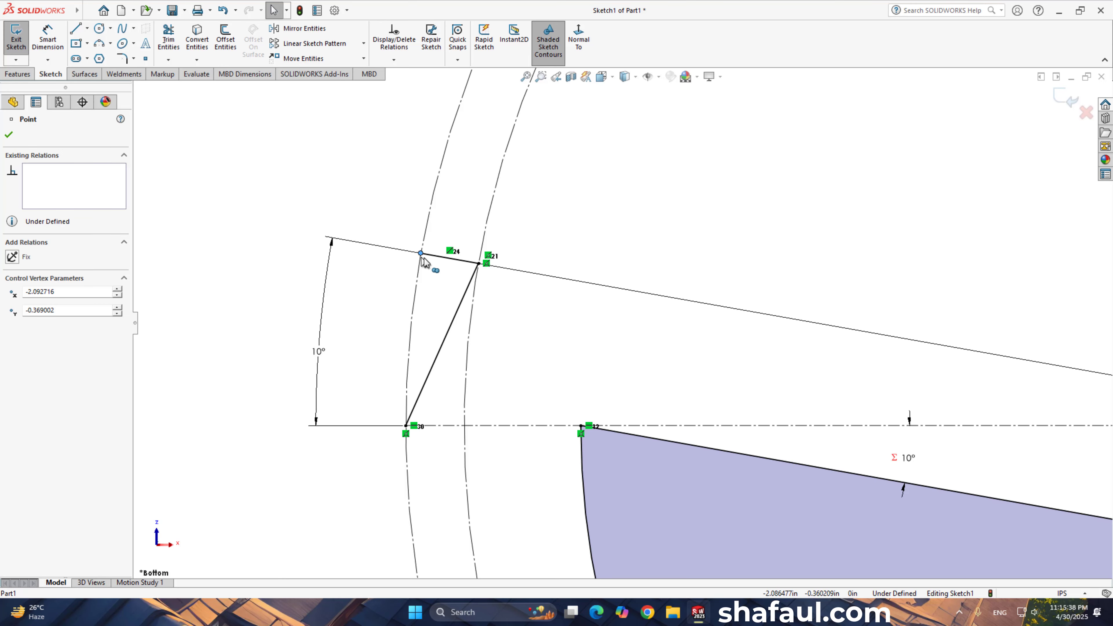
left_click(540, 335)
scroll(550, 329, "up", 5)
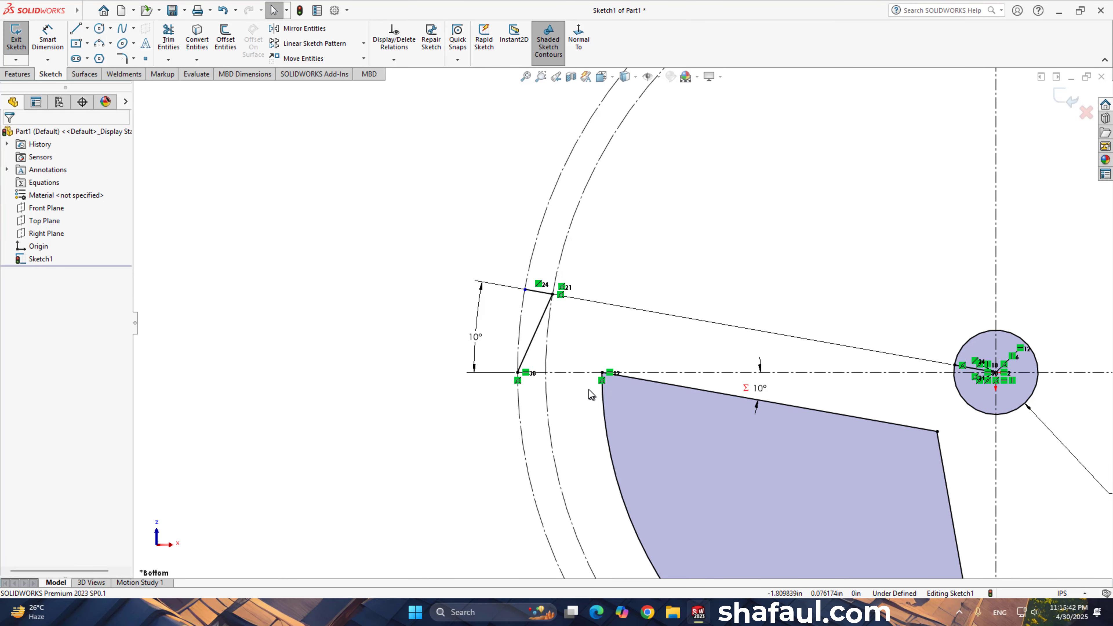
scroll(745, 344, "up", 3)
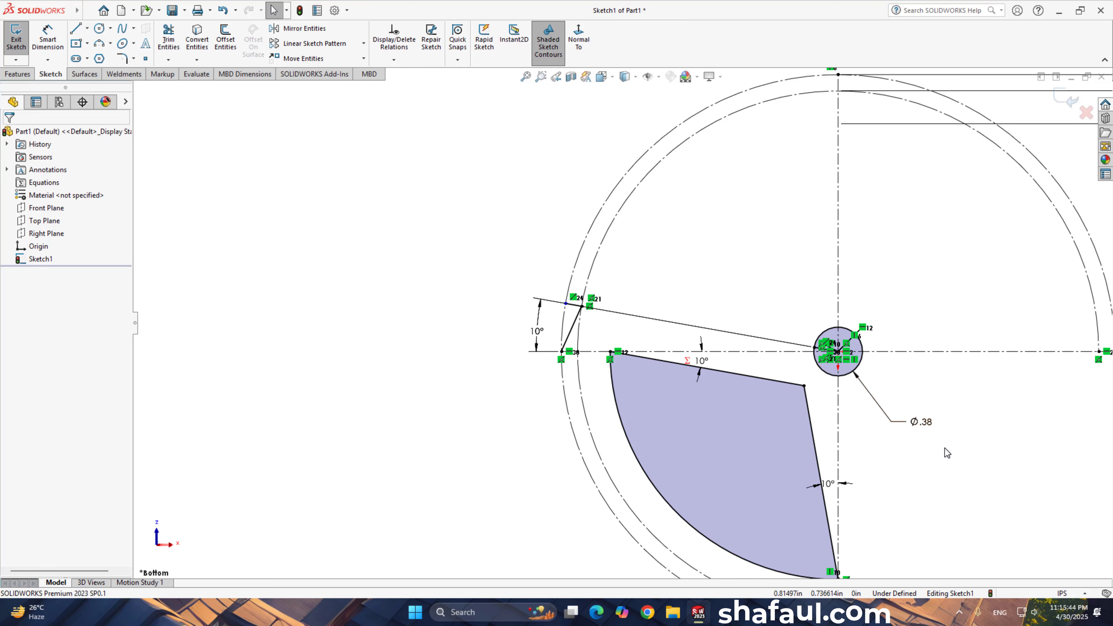
scroll(858, 394, "down", 3)
scroll(341, 210, "down", 5)
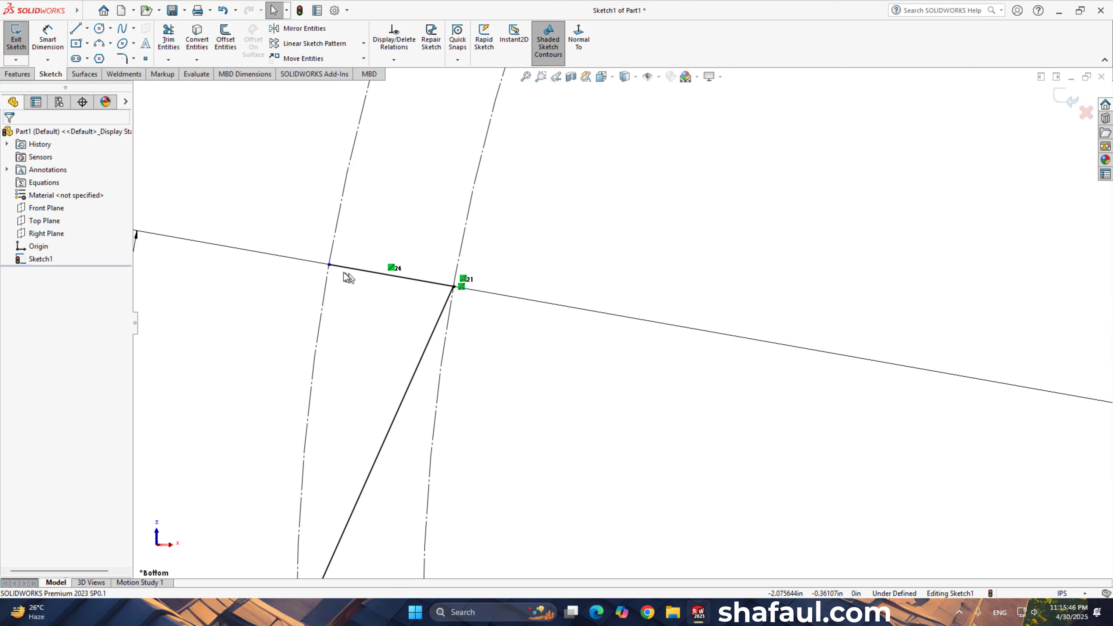
left_click(376, 273)
left_click_drag(377, 271, 329, 265)
left_click(363, 297)
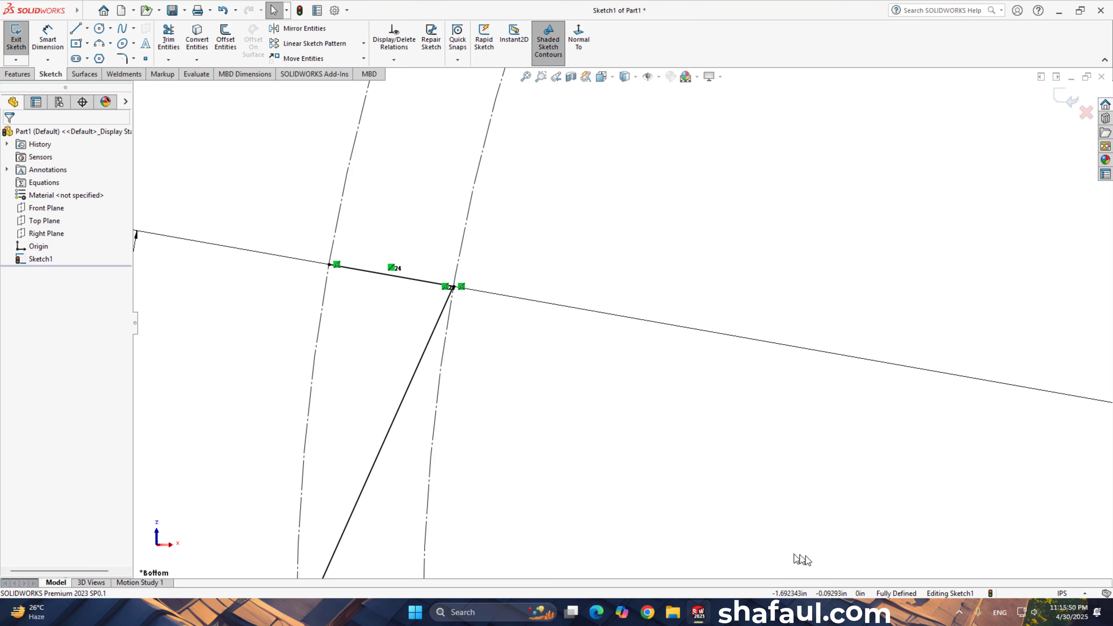
scroll(619, 323, "up", 5)
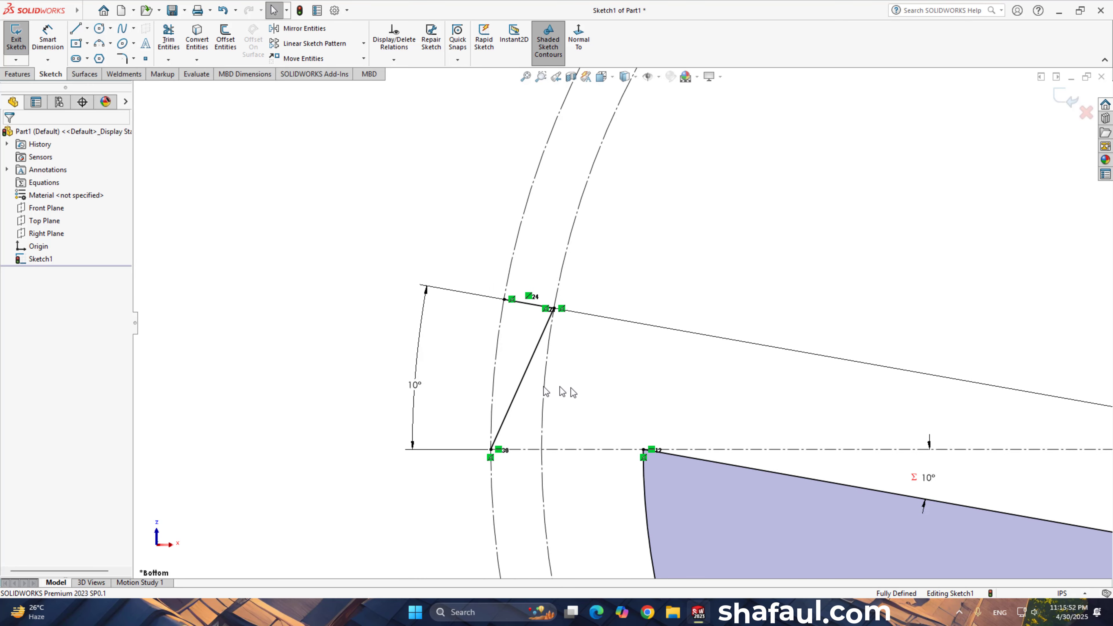
scroll(770, 377, "up", 5)
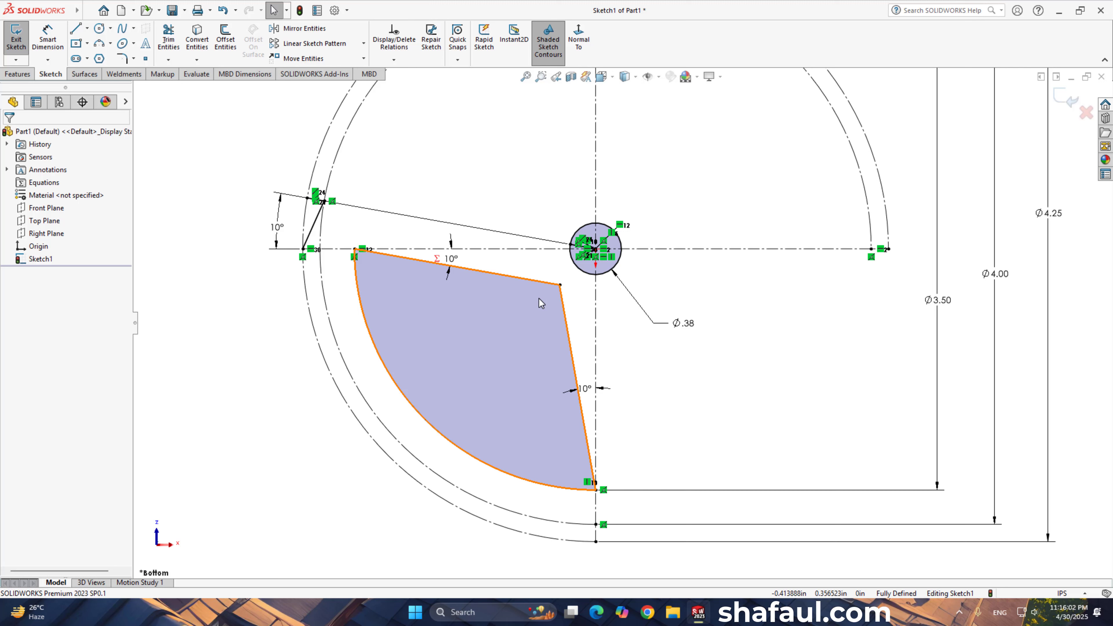
Fillet all three corners of the spoke cutout profile with a 0.25 in radius
left_click(124, 58)
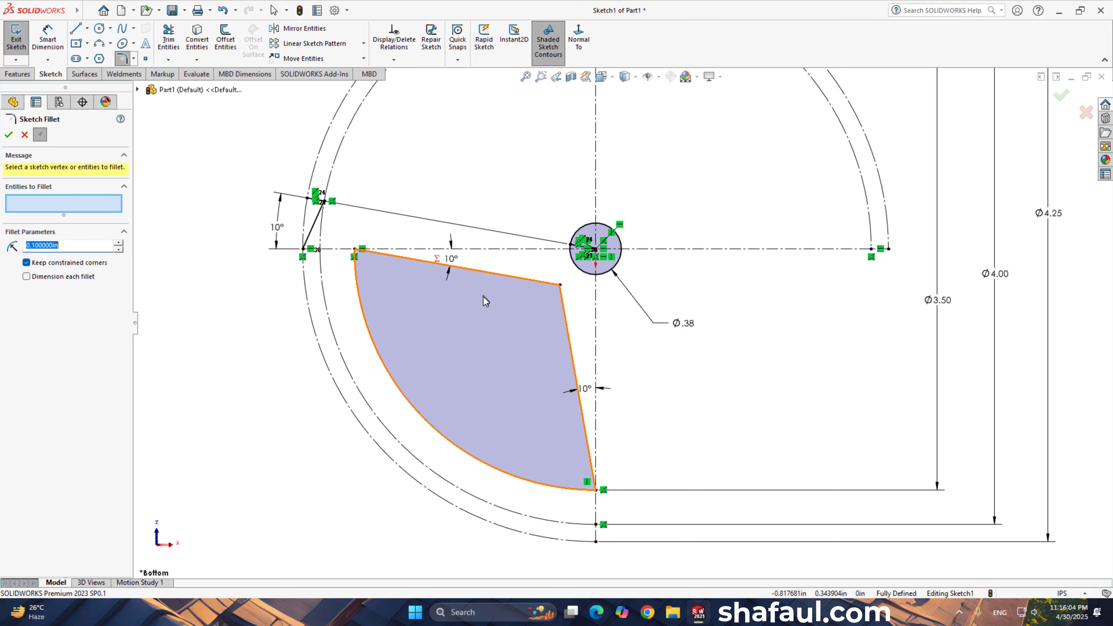
type(".2")
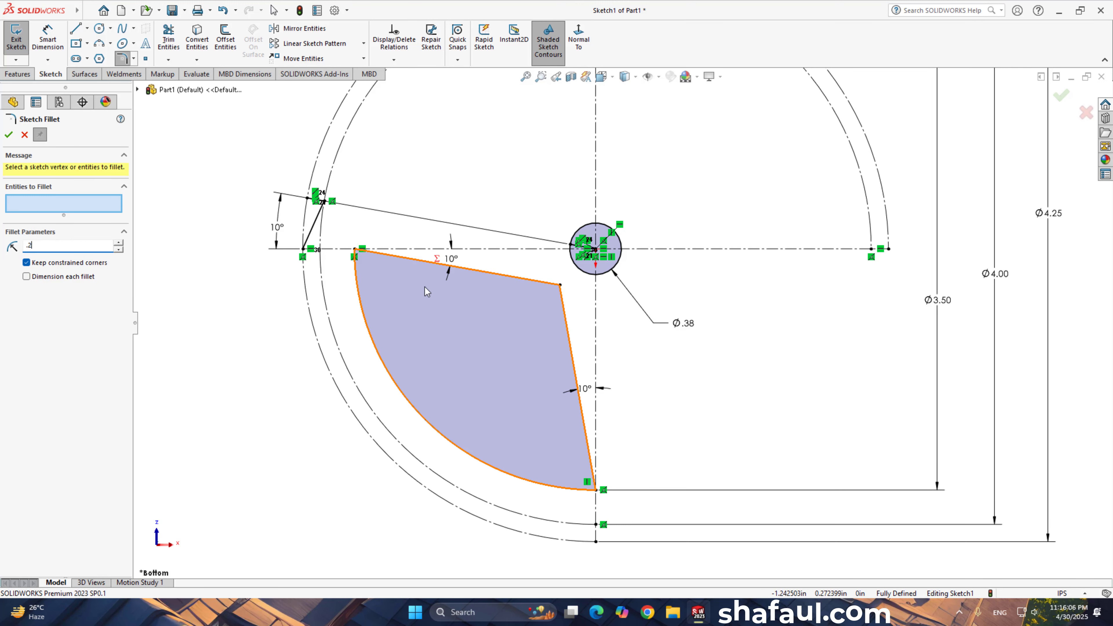
type("5")
key("Return")
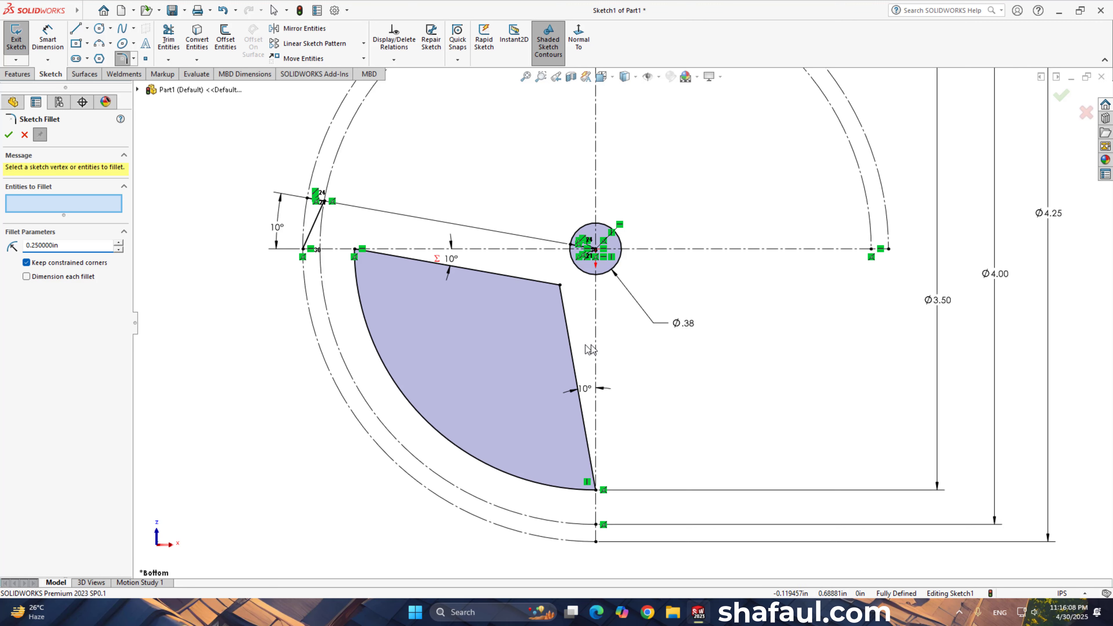
left_click(547, 282)
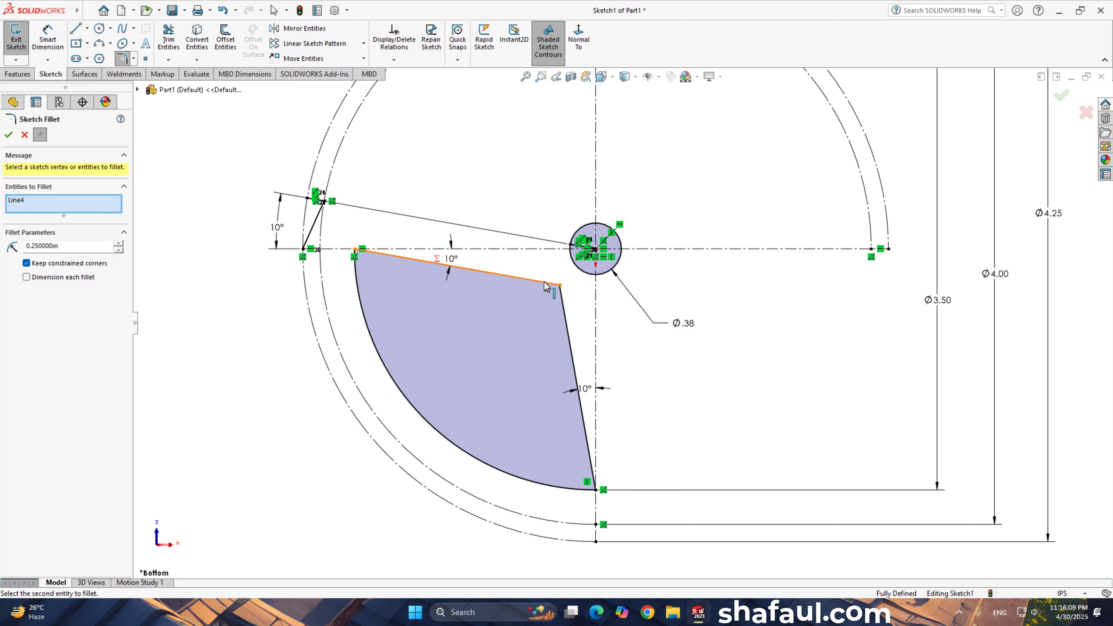
left_click(564, 306)
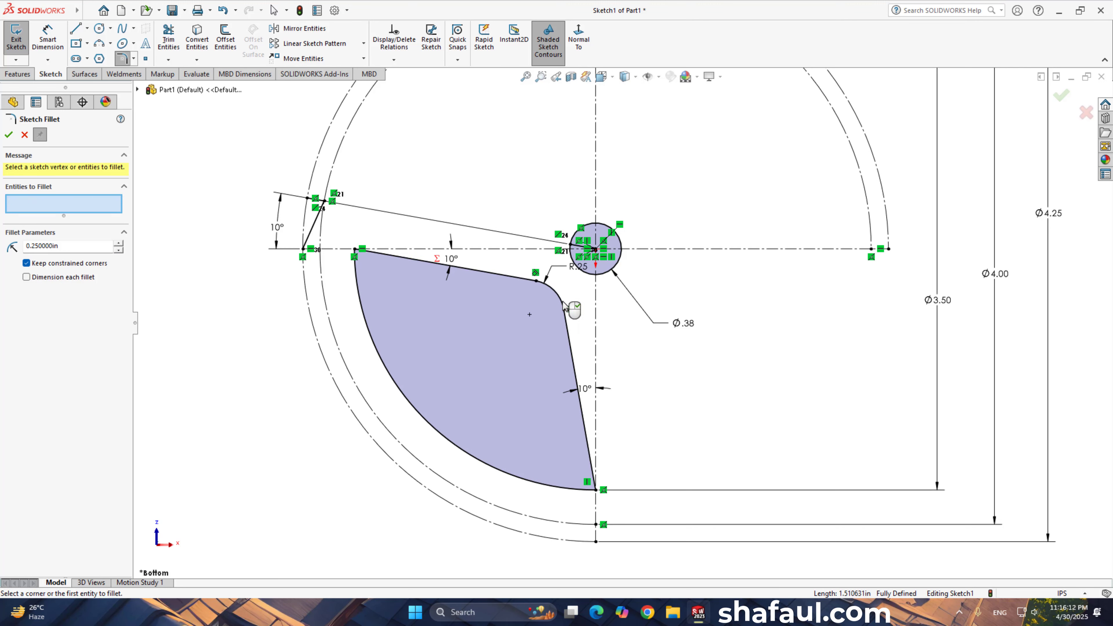
left_click(590, 461)
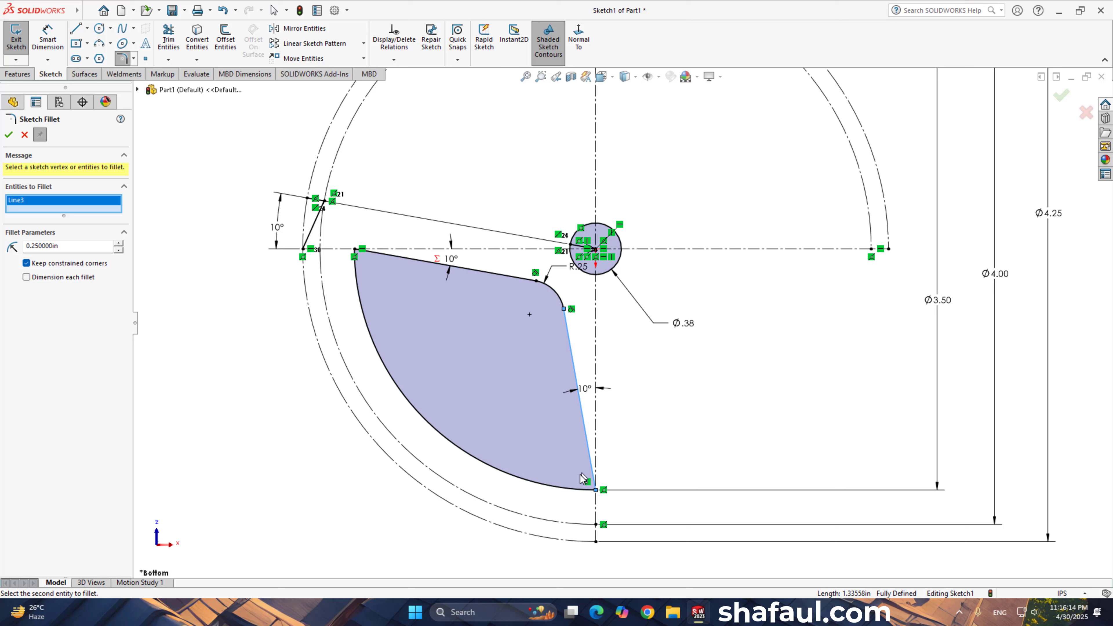
left_click(566, 490)
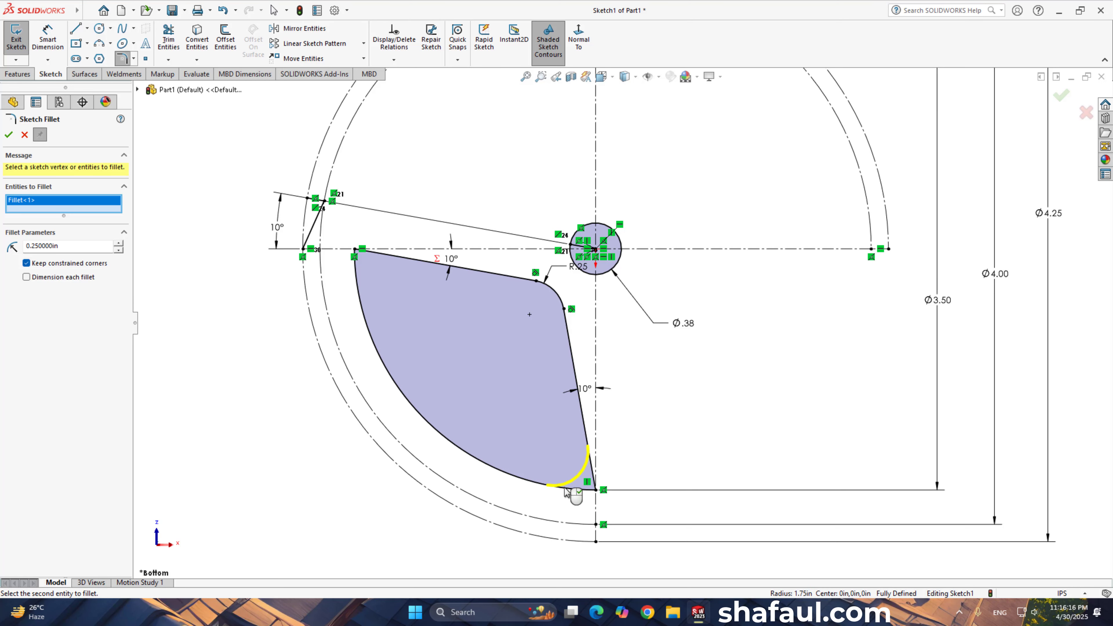
left_click(366, 298)
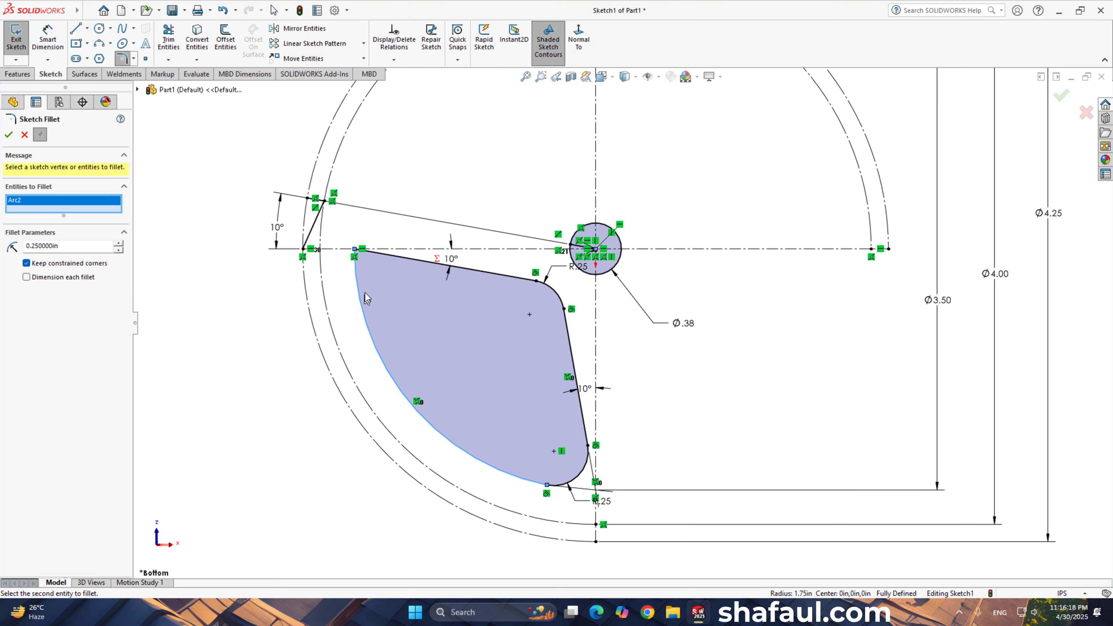
left_click(398, 260)
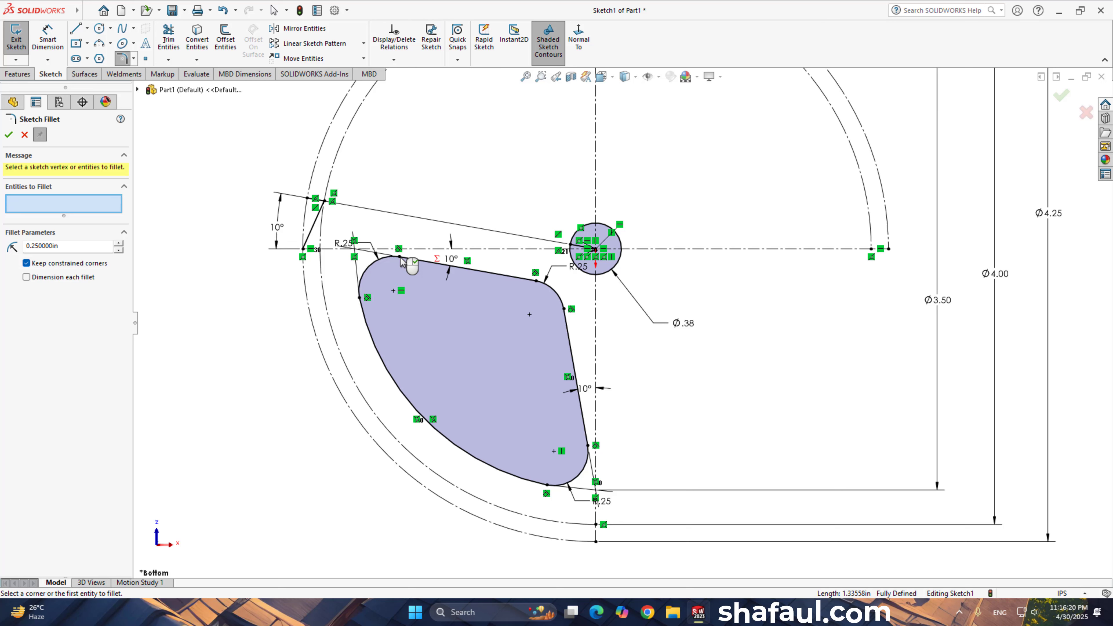
left_click(8, 135)
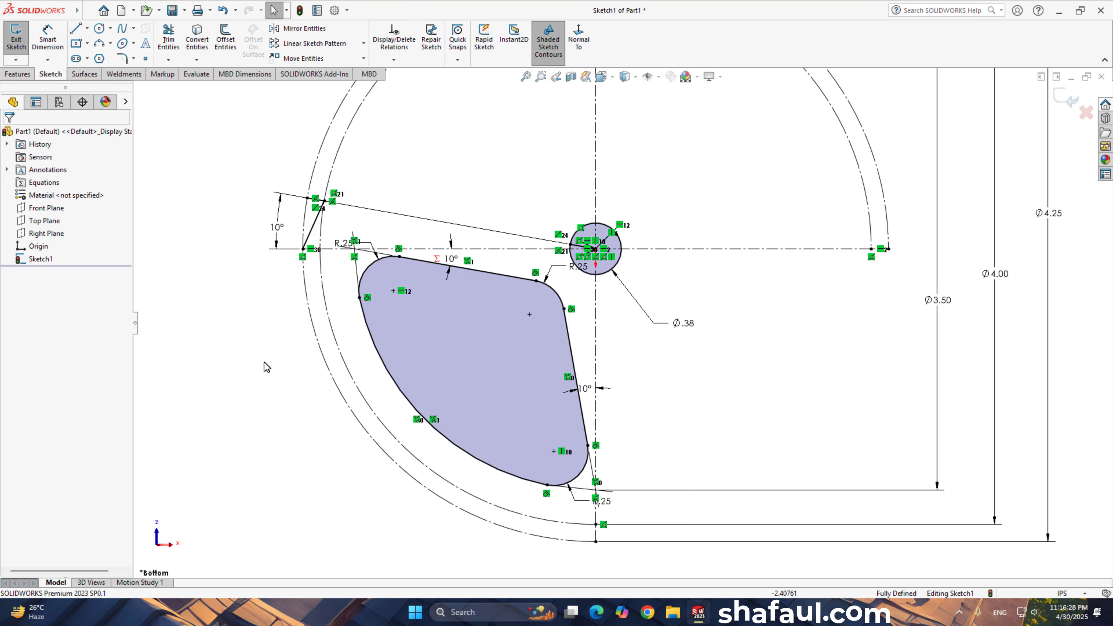
Circular-pattern the complete filleted cutout loop around the origin as 4 equally spaced instances over 360 degrees
left_click(363, 324)
right_click(362, 324)
left_click(433, 336)
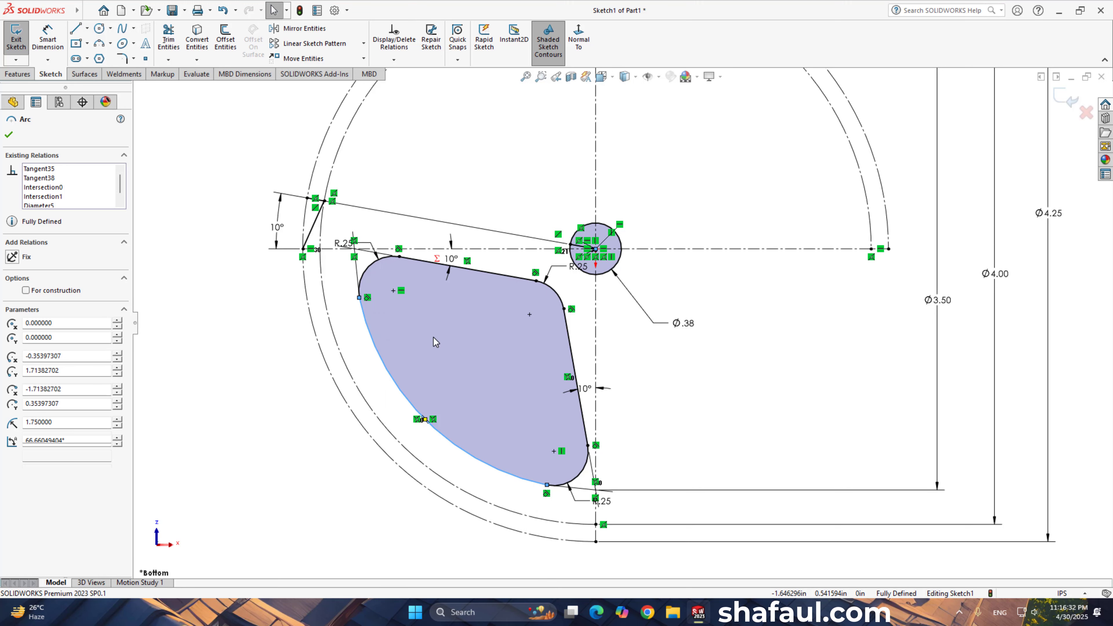
left_click(364, 44)
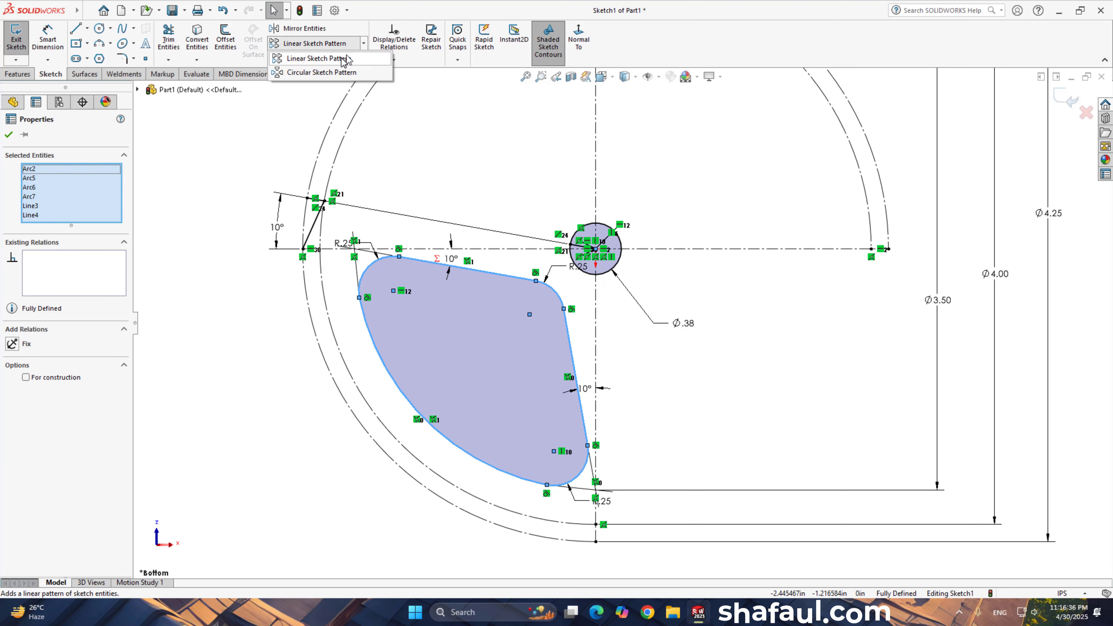
left_click(318, 73)
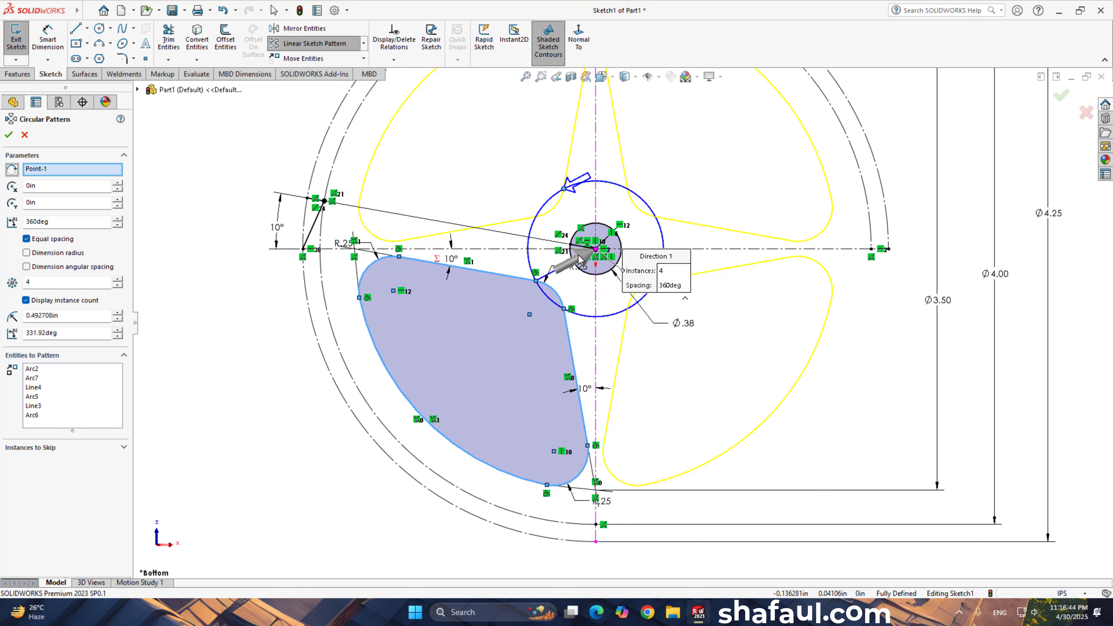
left_click(9, 135)
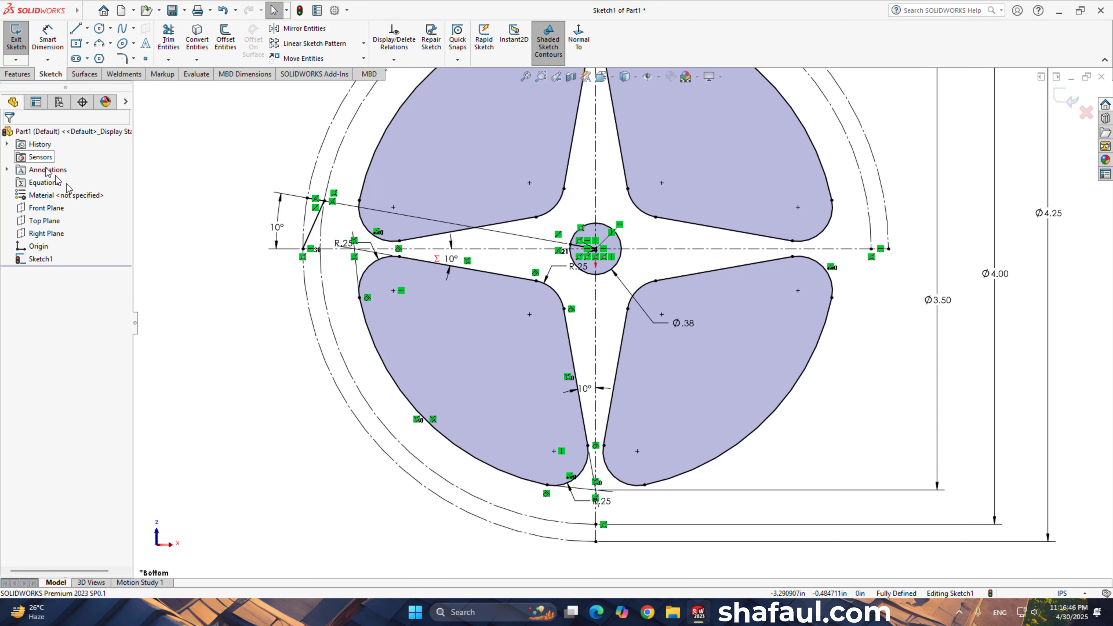
Select both lines of the single tooth and set up a circular sketch pattern of them around the origin
scroll(562, 381, "up", 3)
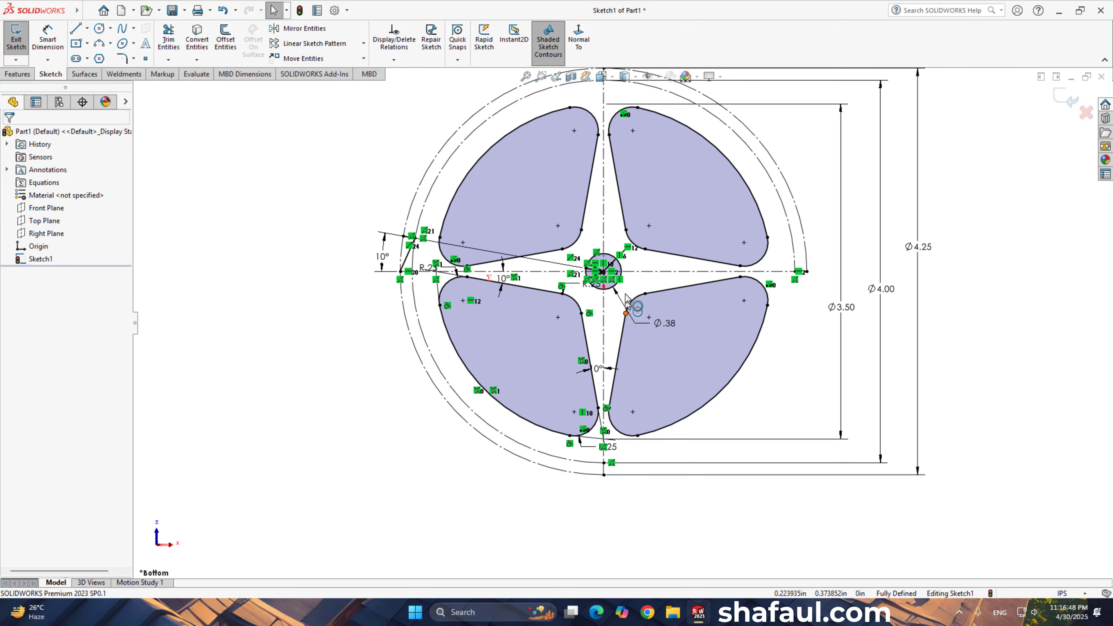
left_click(525, 77)
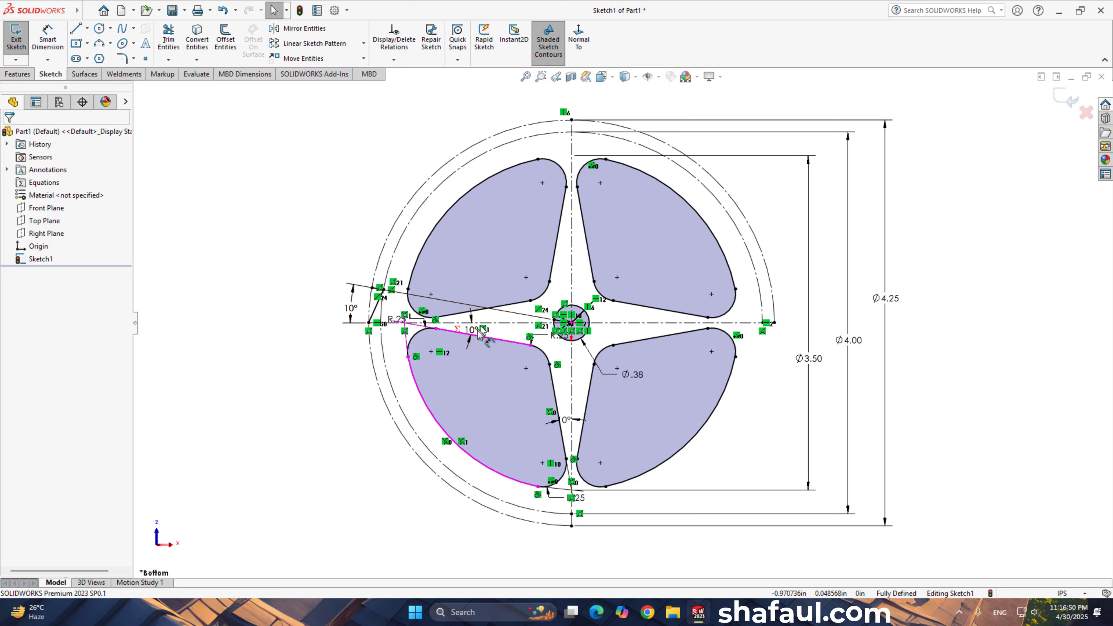
left_click(375, 313)
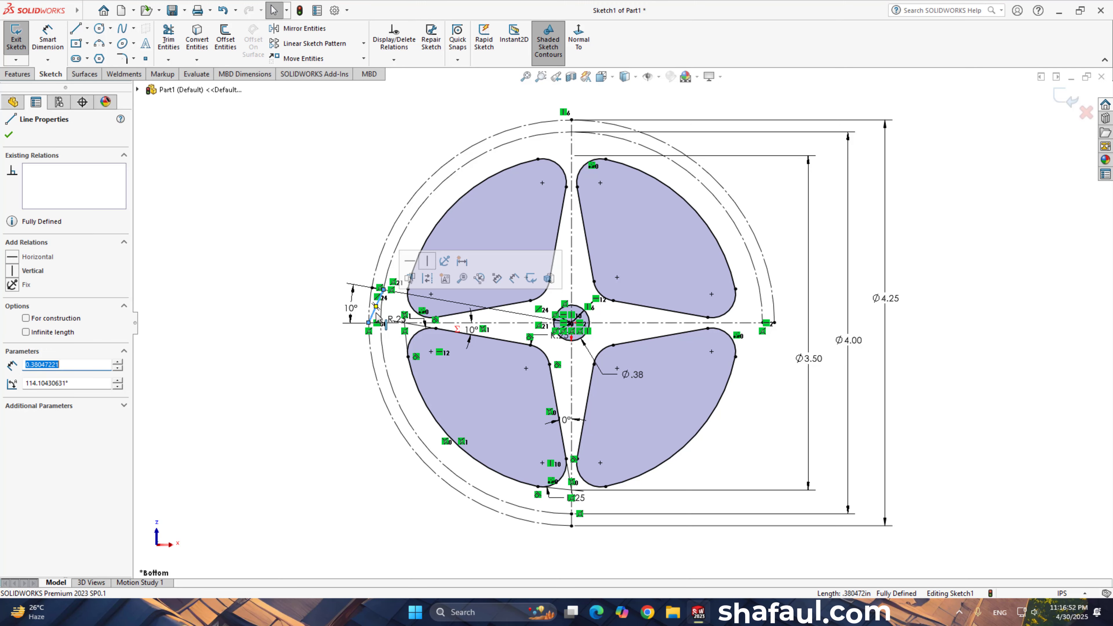
left_click_drag(349, 269, 404, 330)
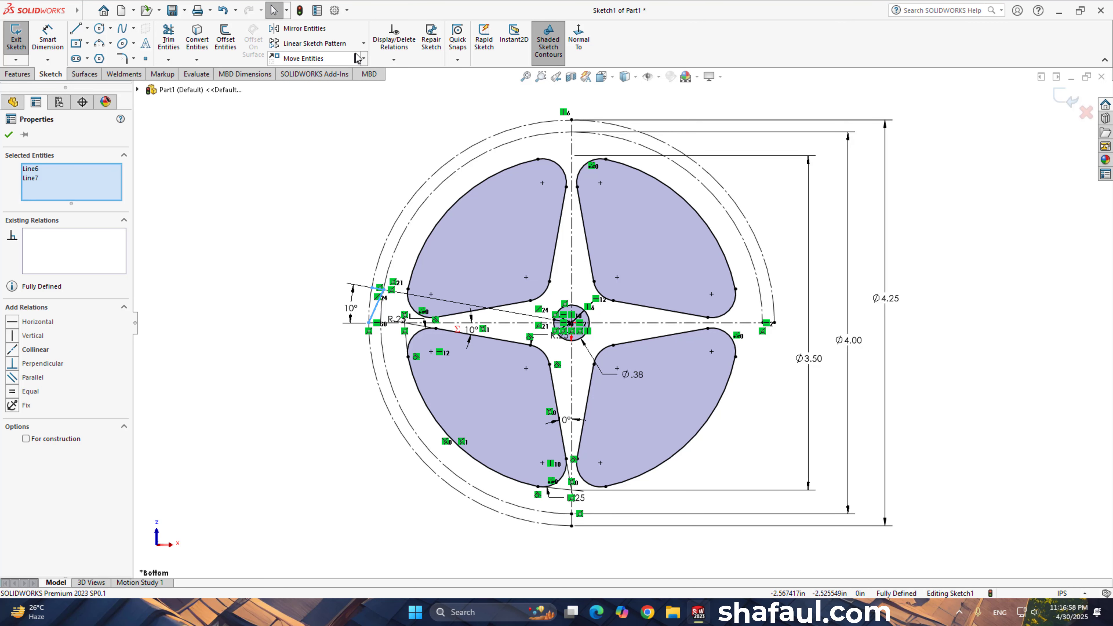
left_click(363, 43)
left_click(323, 73)
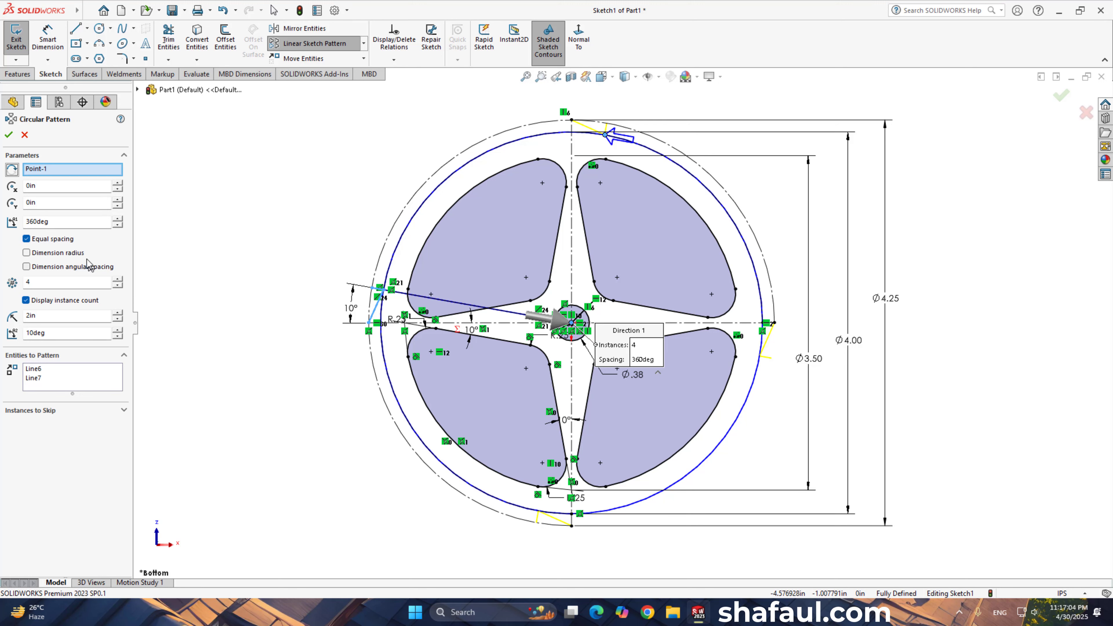
Try 12 instances for the tooth's circular pattern
left_click(118, 280)
left_click(117, 280)
left_click(117, 279)
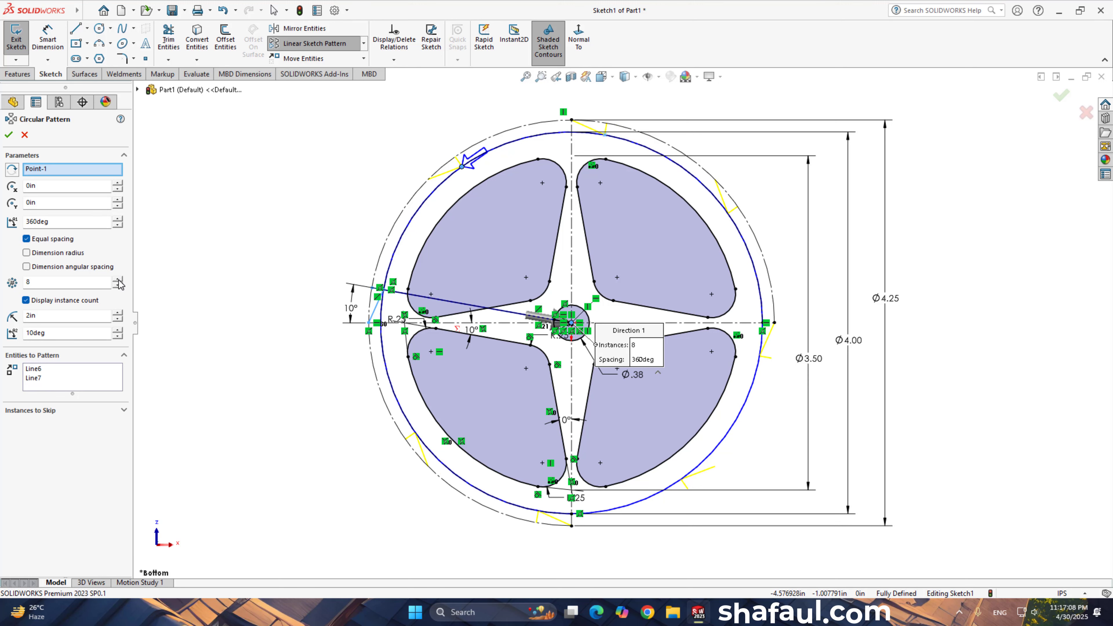
left_click(117, 280)
left_click(117, 279)
left_click(117, 279)
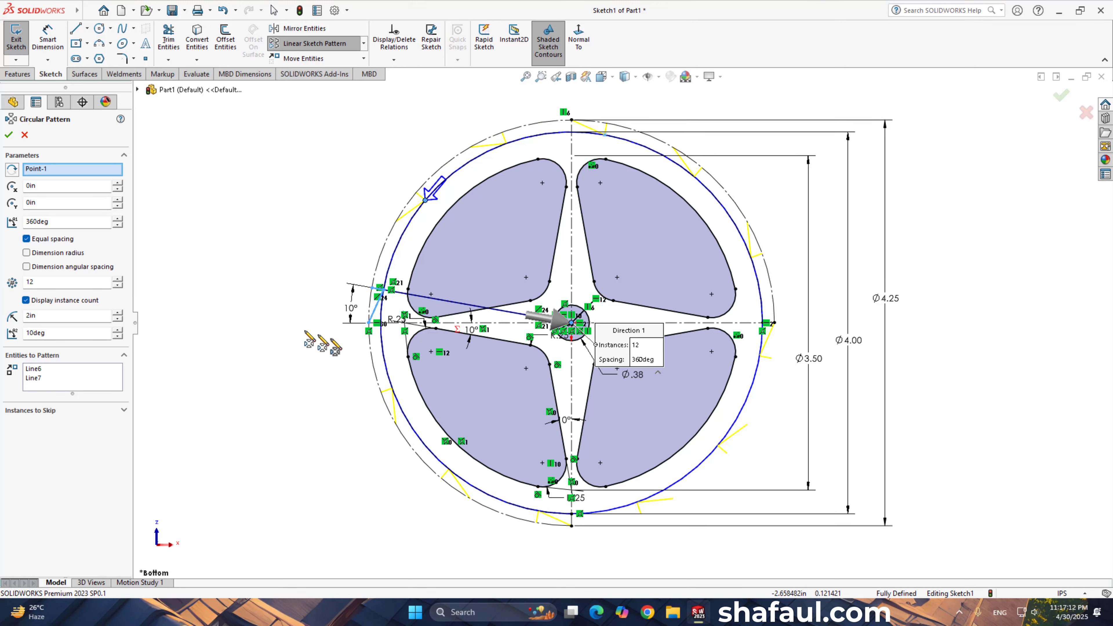
Set the tooth's circular pattern to 36 equally spaced instances over 360 degrees and create it
scroll(386, 368, "down", 3)
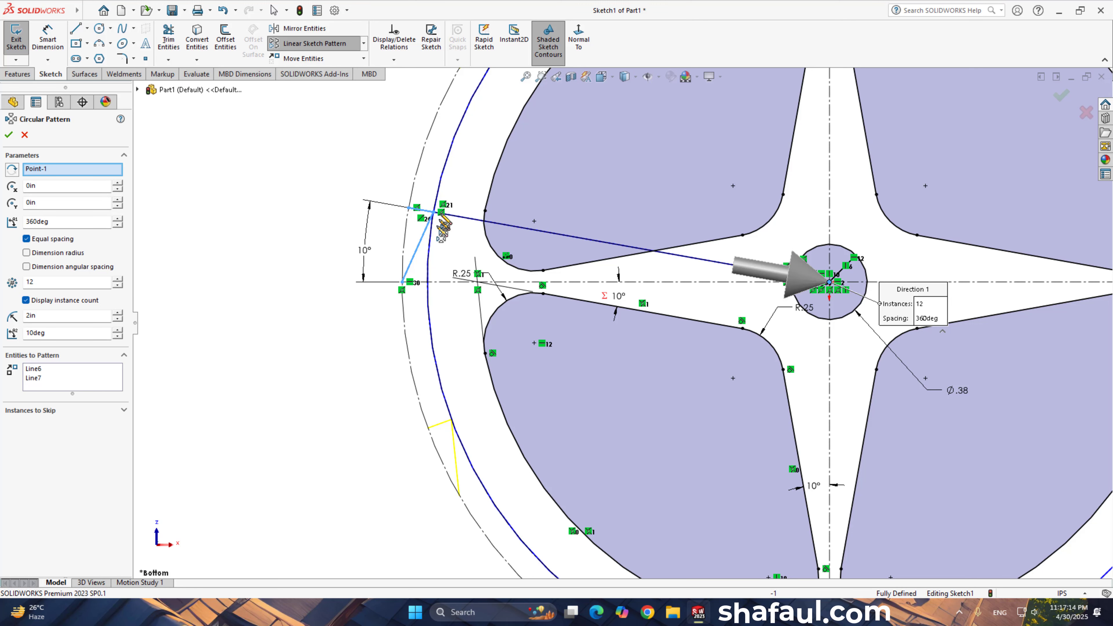
scroll(447, 281, "down", 2)
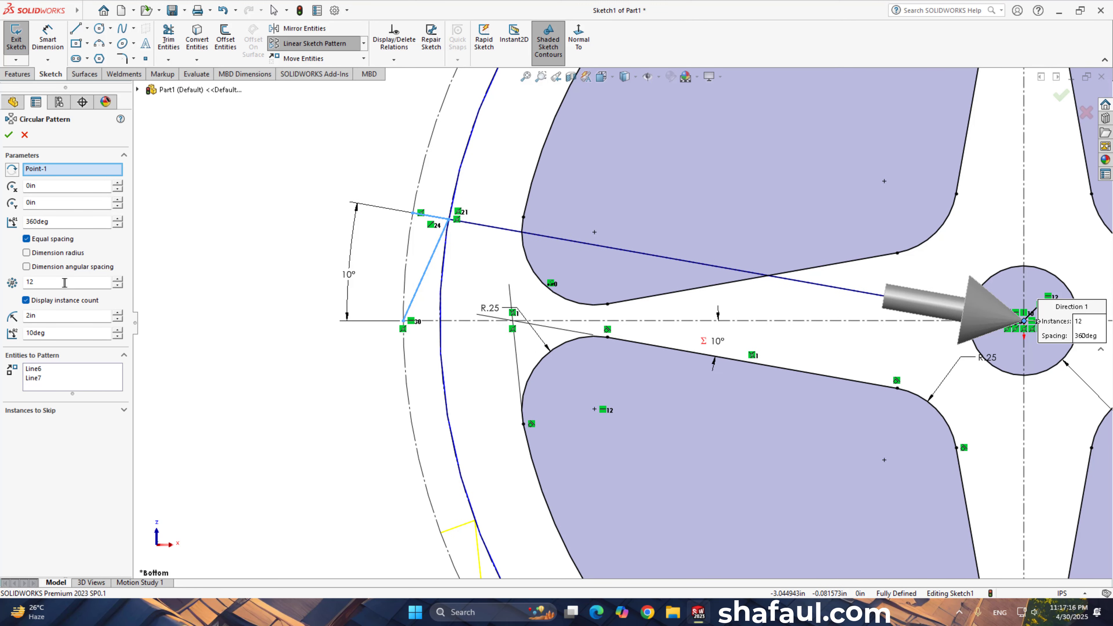
left_click_drag(64, 283, 25, 281)
type("36")
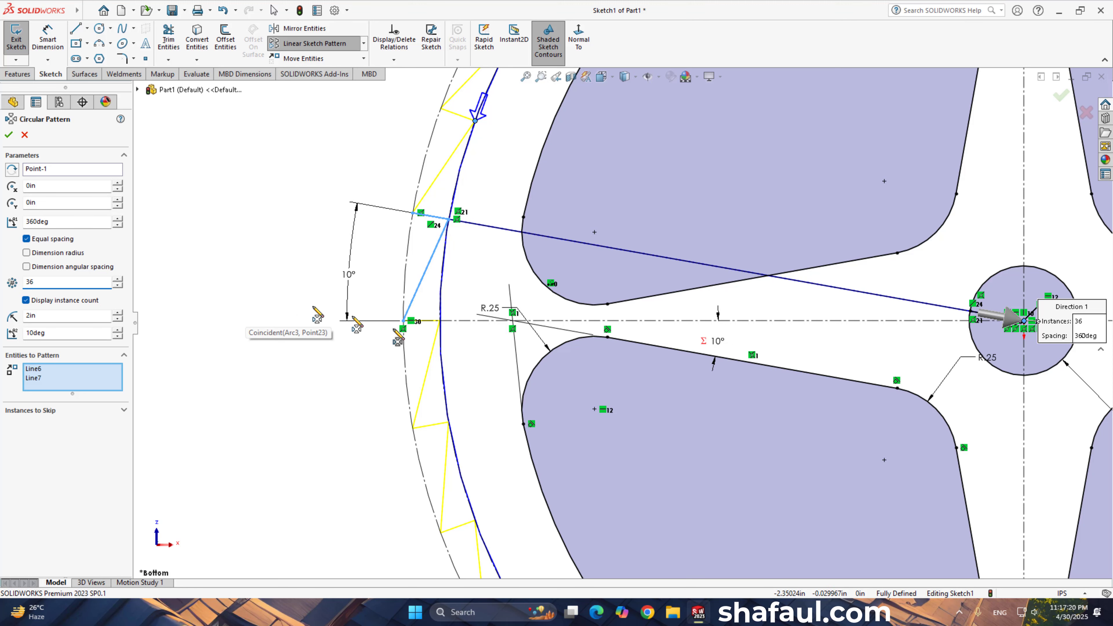
scroll(542, 385, "down", 5)
scroll(544, 385, "up", 5)
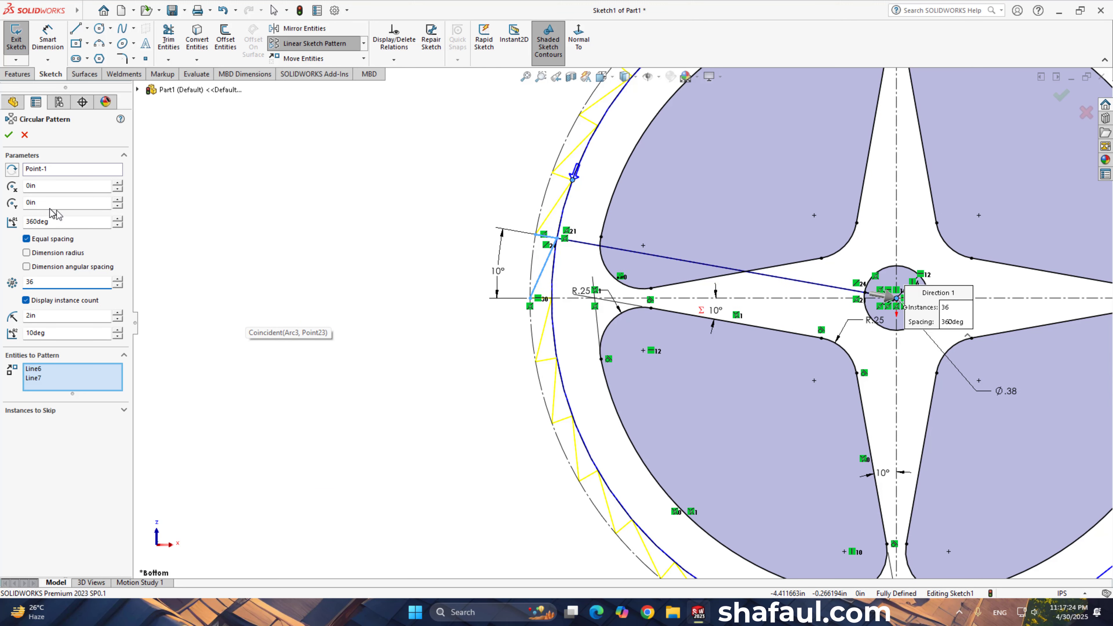
left_click(9, 136)
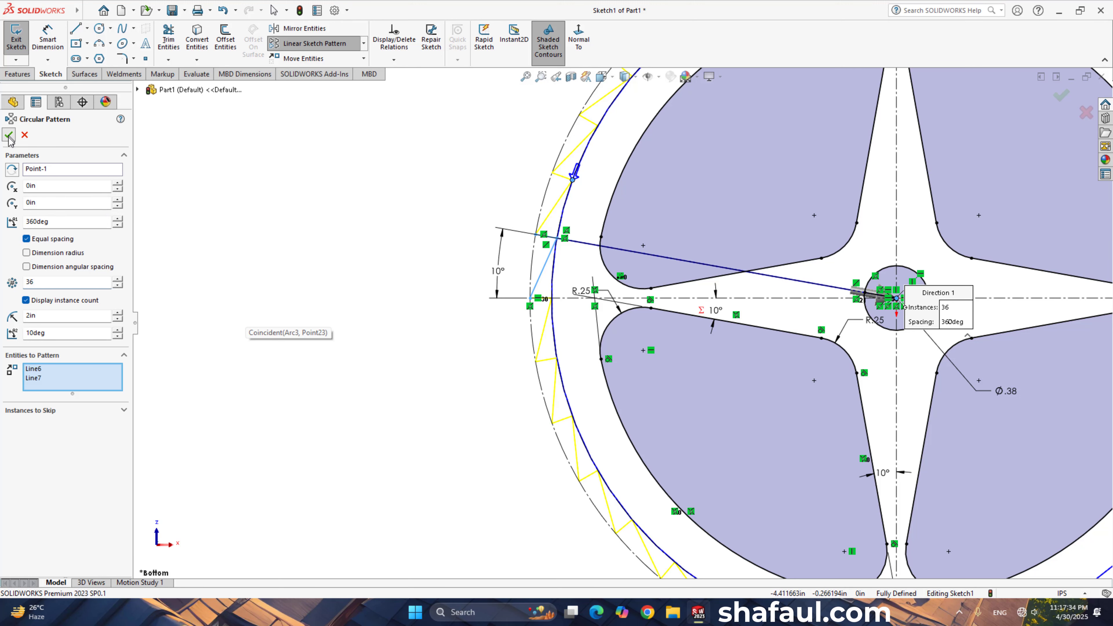
Try to trim away the segment of the 10-degree reference line inside the hub circle, and undo the trim
scroll(627, 322, "up", 3)
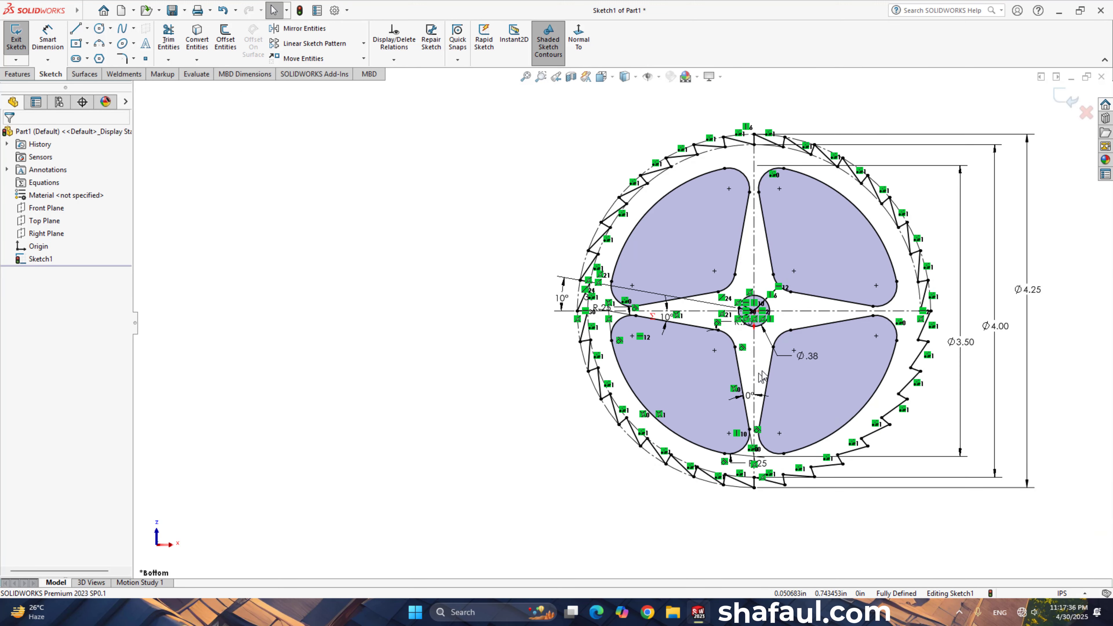
scroll(967, 337, "down", 2)
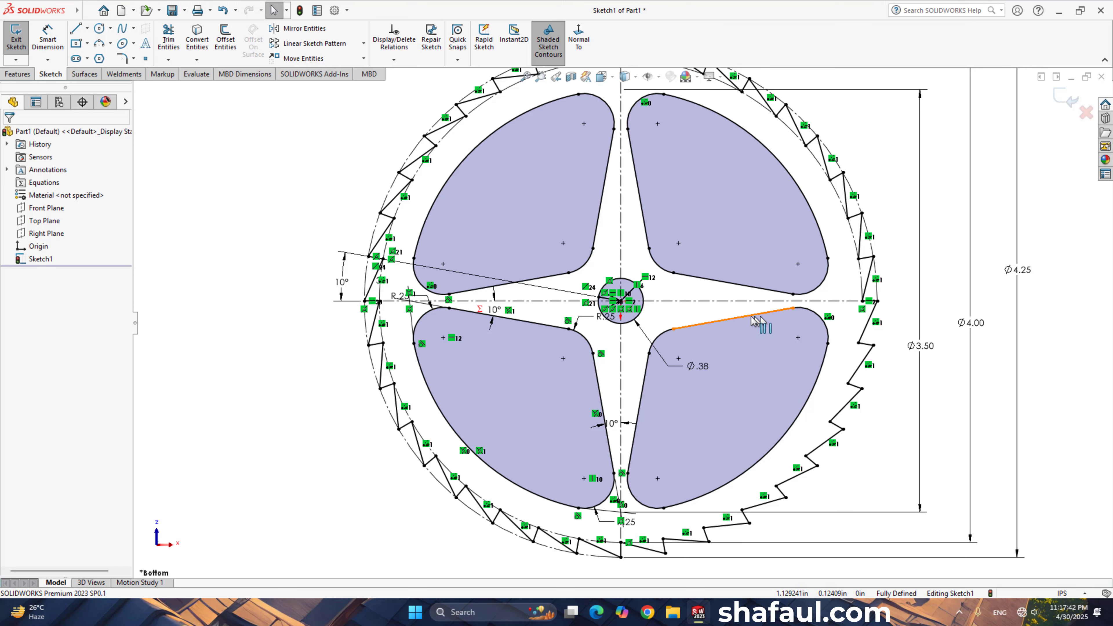
scroll(631, 303, "down", 6)
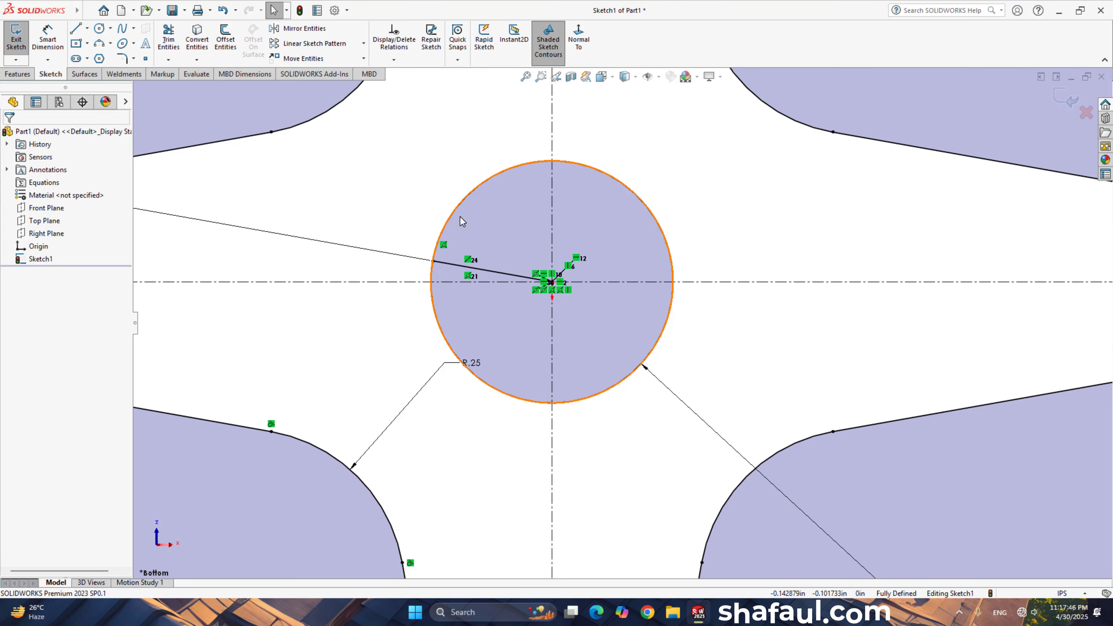
scroll(377, 254, "up", 7)
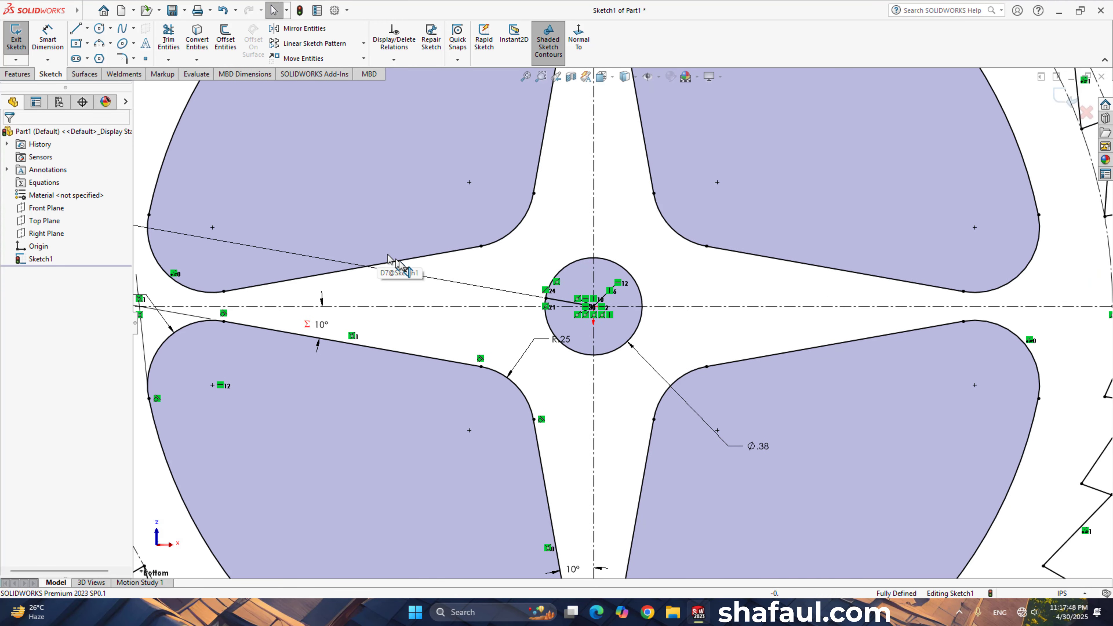
scroll(526, 272, "down", 3)
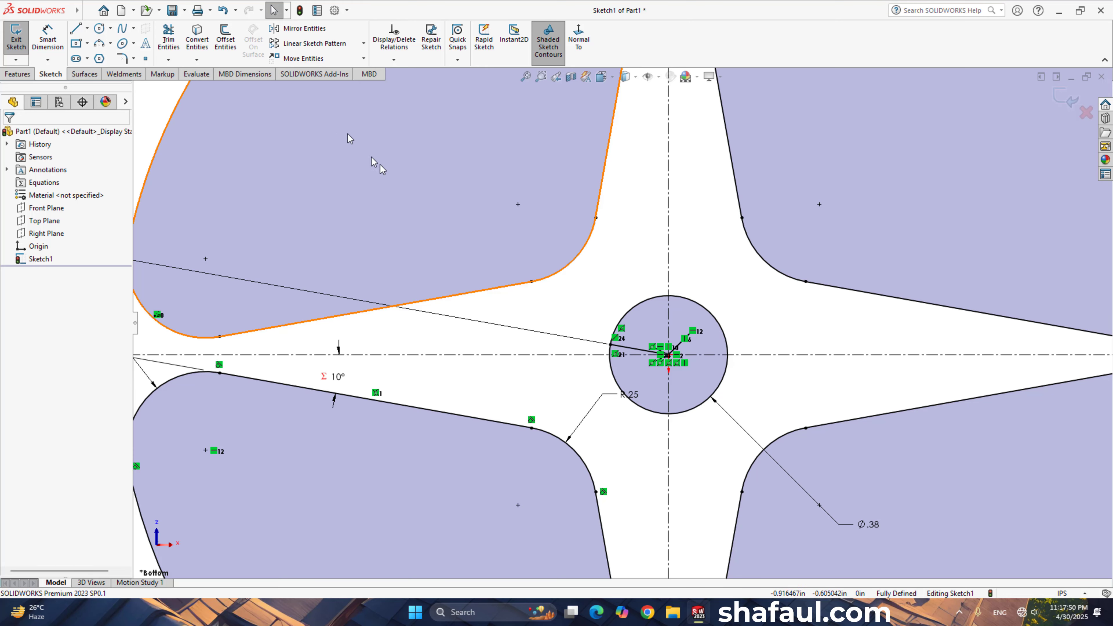
left_click(169, 38)
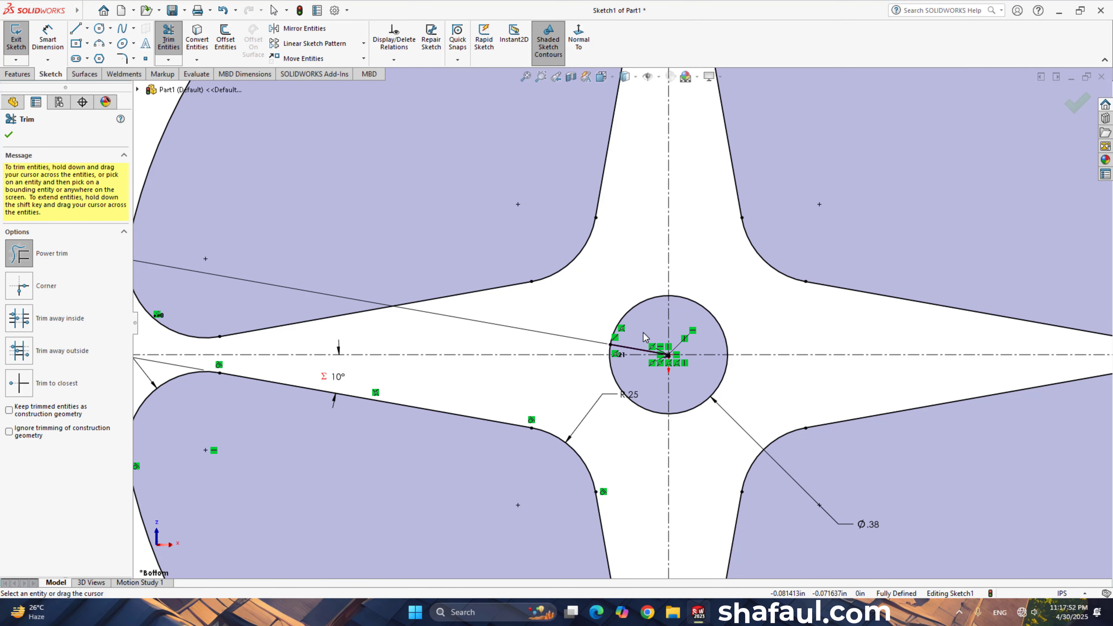
left_click_drag(644, 337, 628, 353)
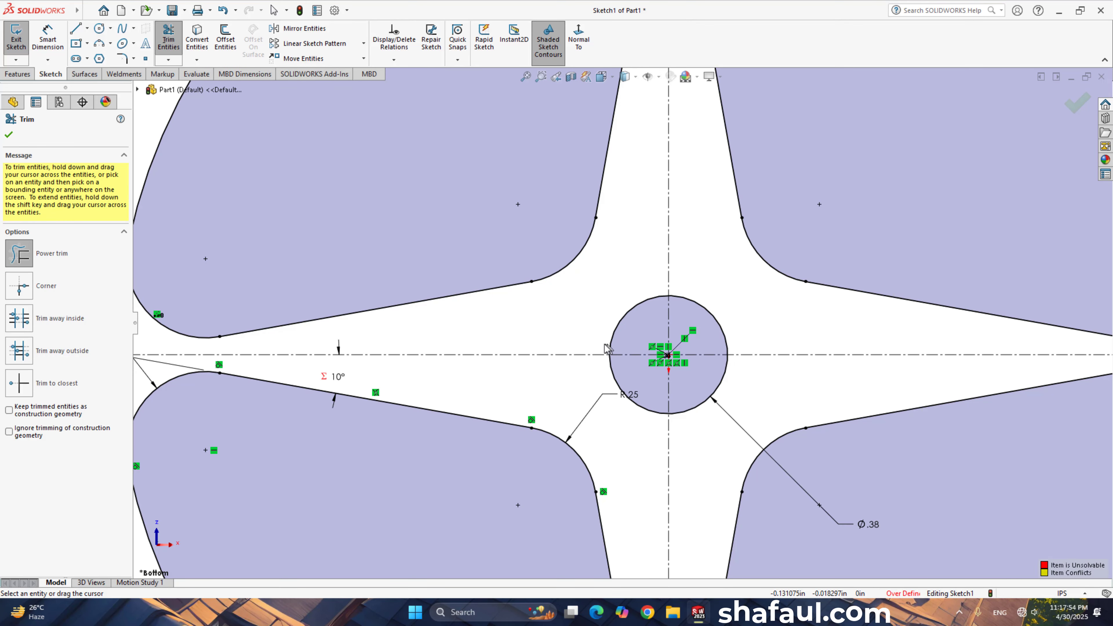
scroll(628, 353, "up", 4)
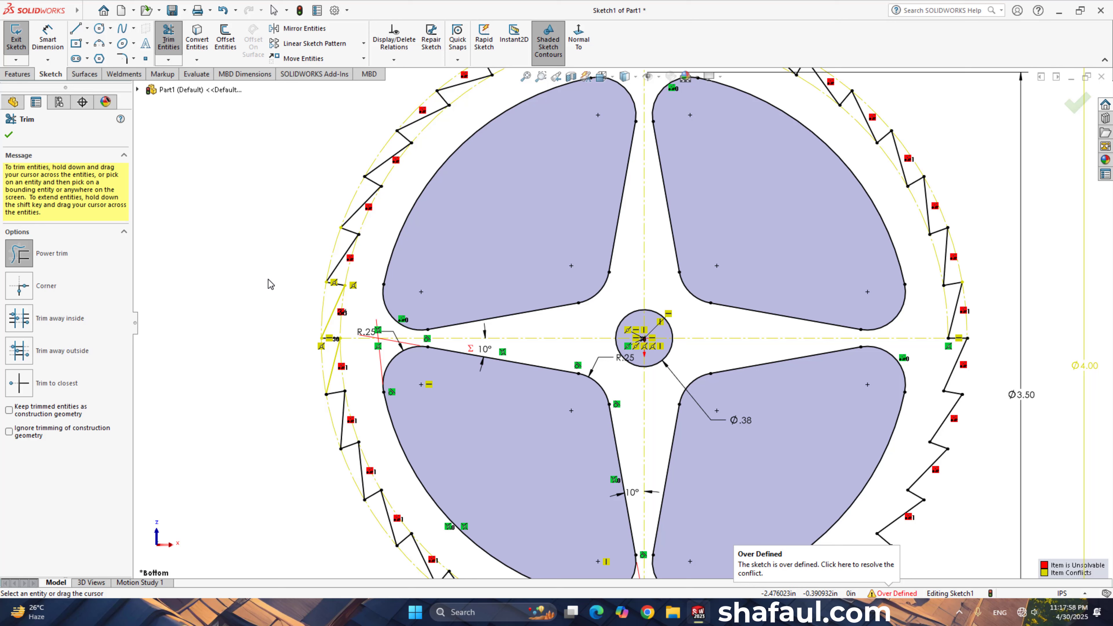
left_click(10, 136)
key("ctrl+z")
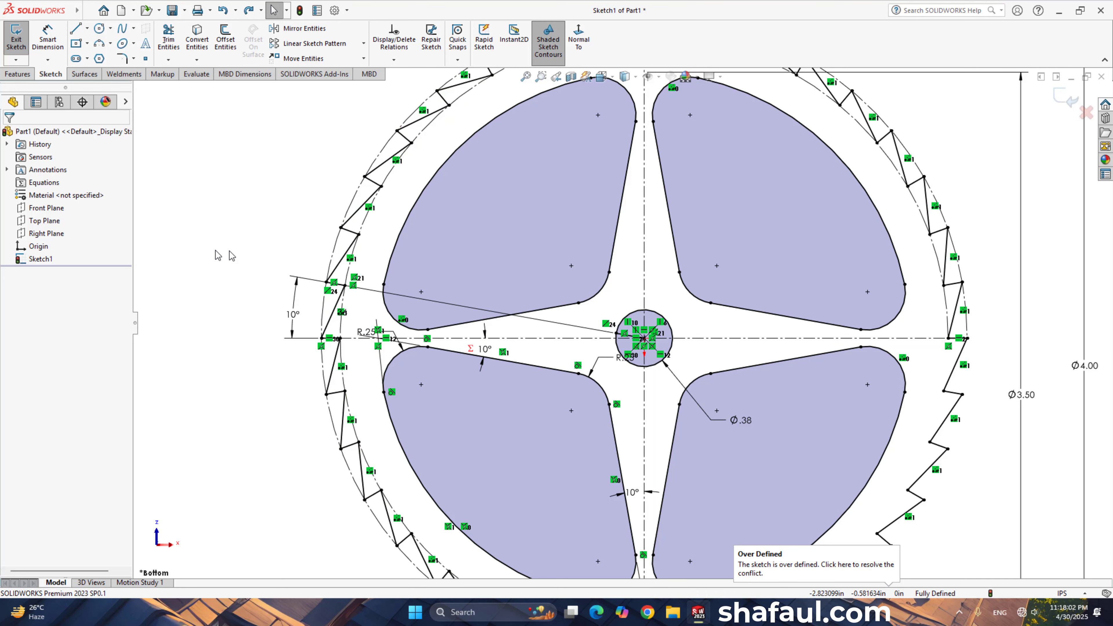
Convert the short segment of the 10-degree reference line inside the hub circle to construction geometry
scroll(652, 350, "down", 4)
scroll(615, 328, "down", 3)
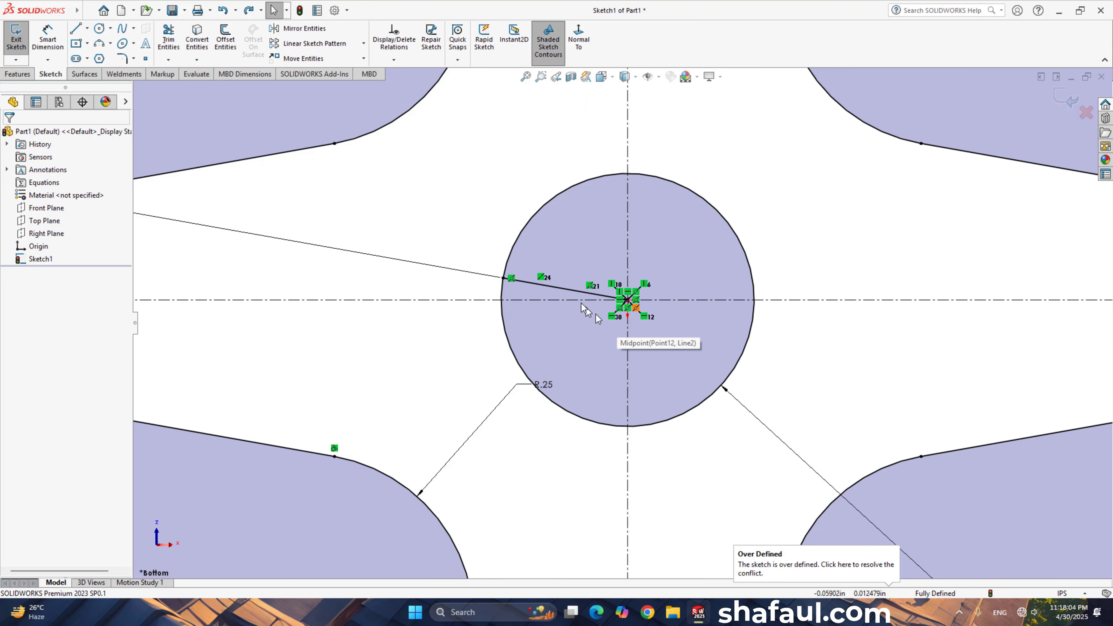
left_click(565, 290)
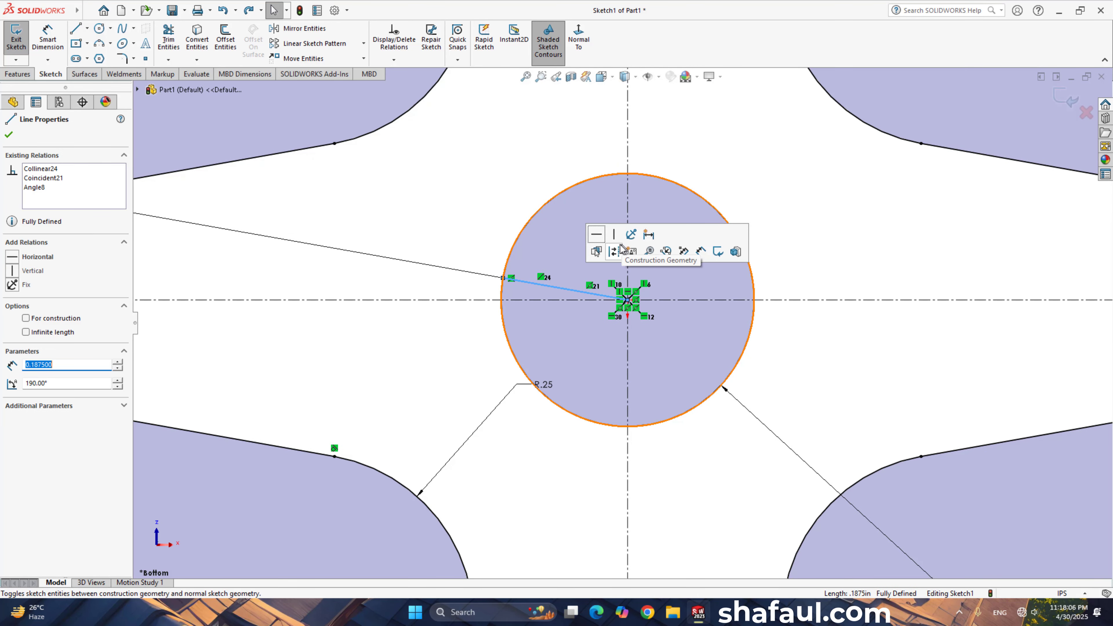
left_click(615, 251)
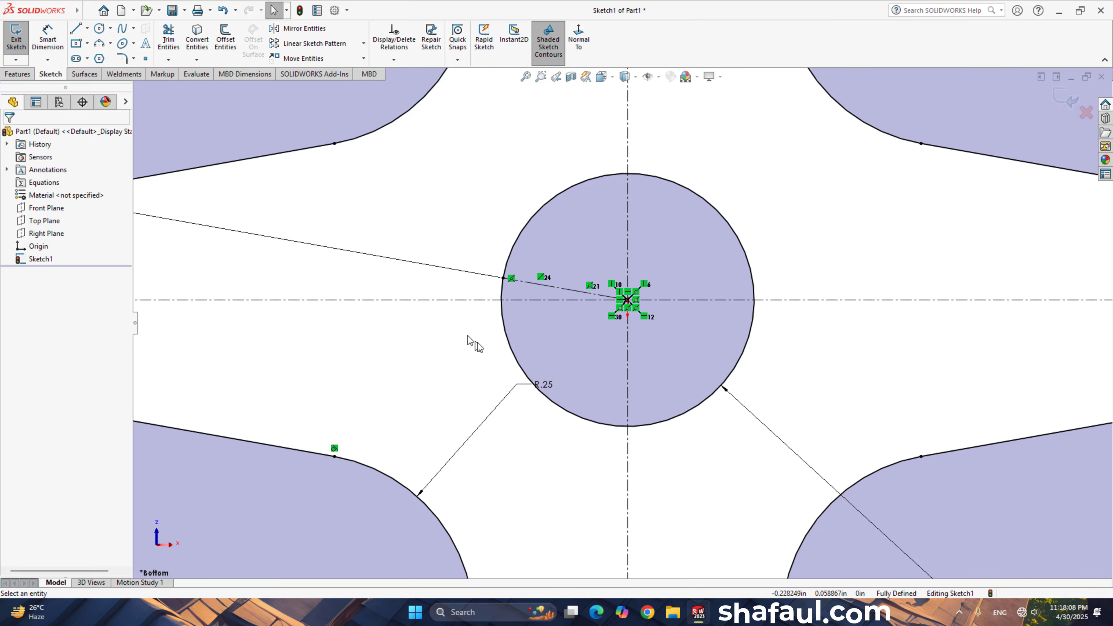
scroll(613, 314, "up", 5)
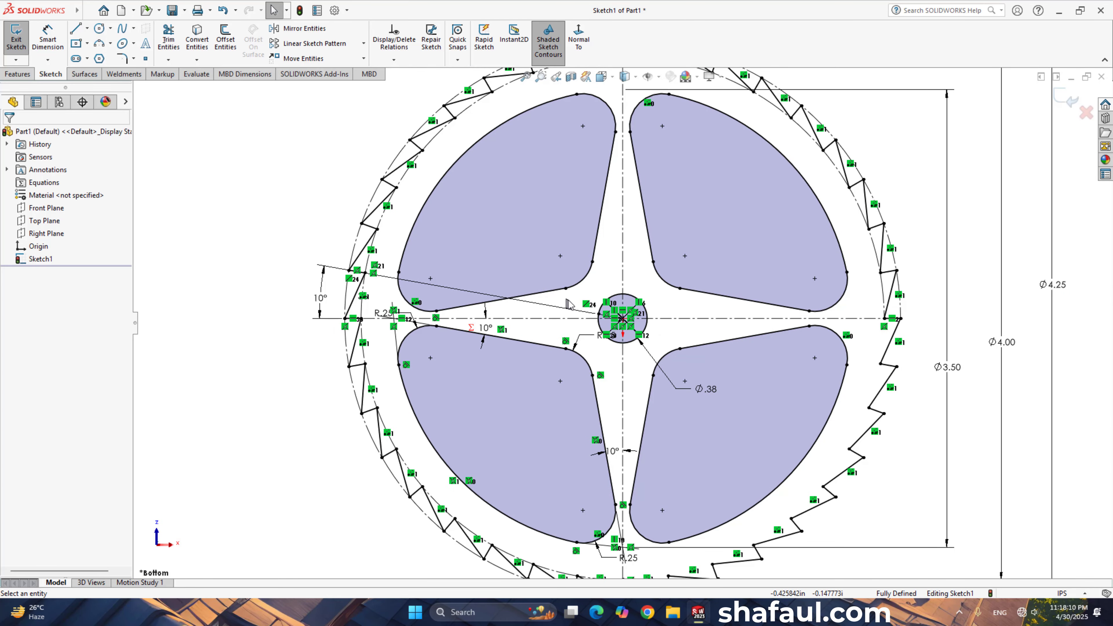
Extend the hub's 10-degree construction line outward to the lower straight edge of the upper-left cutout
scroll(568, 304, "down", 3)
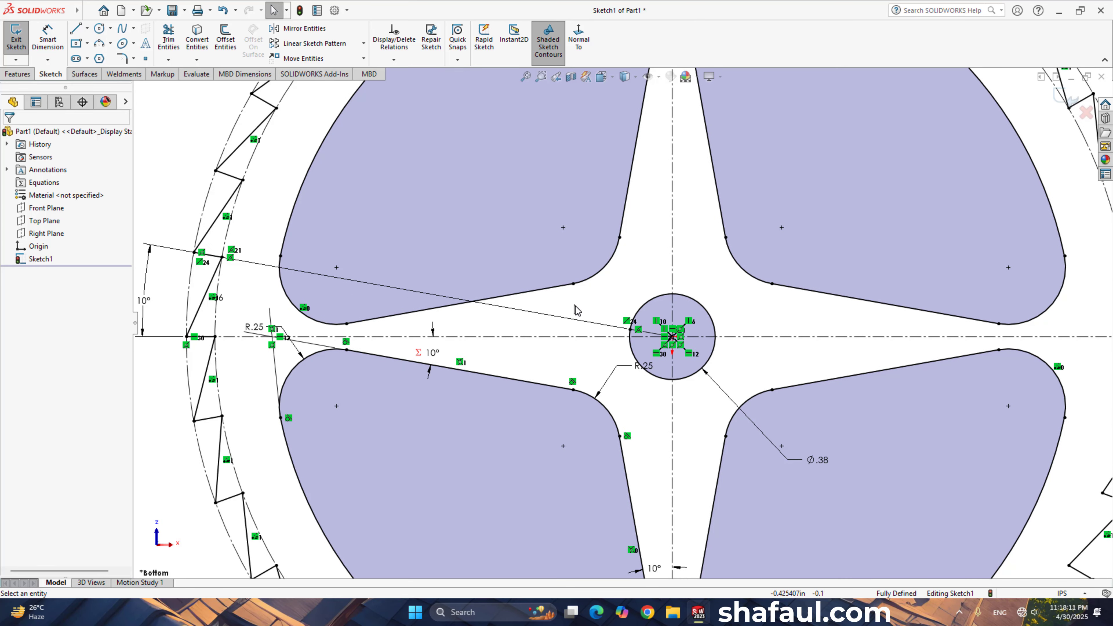
left_click(168, 60)
left_click(177, 88)
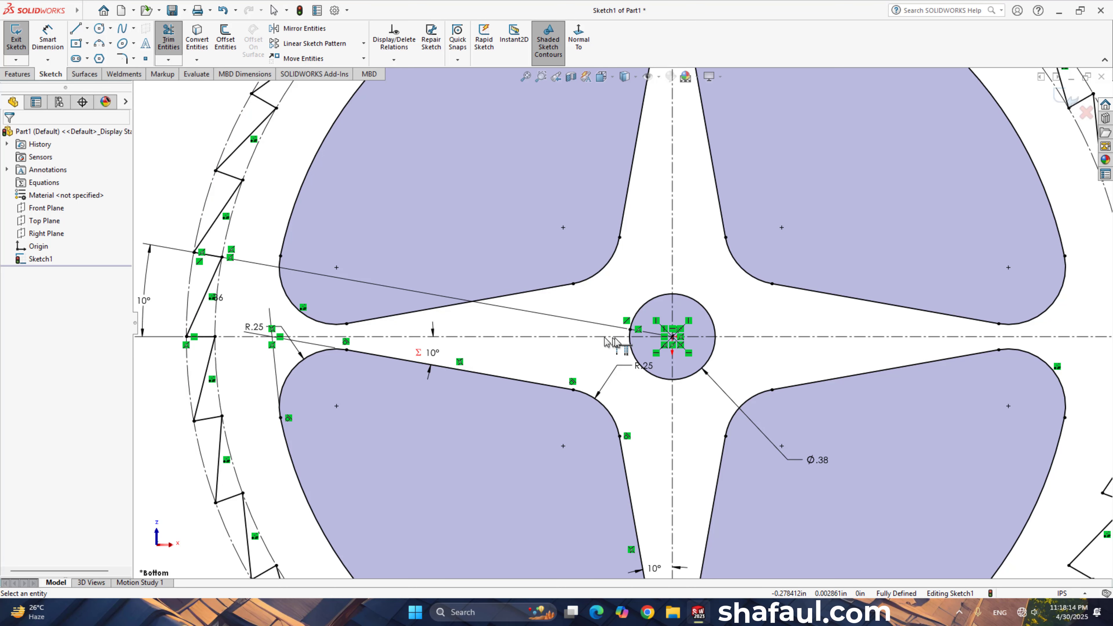
scroll(616, 342, "down", 4)
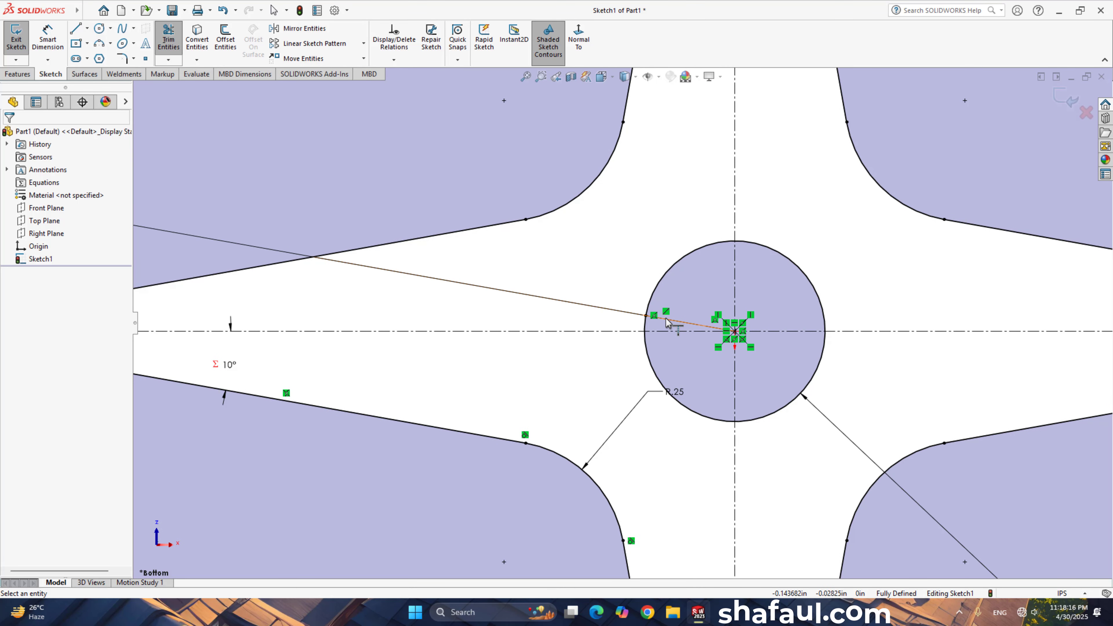
left_click(666, 323)
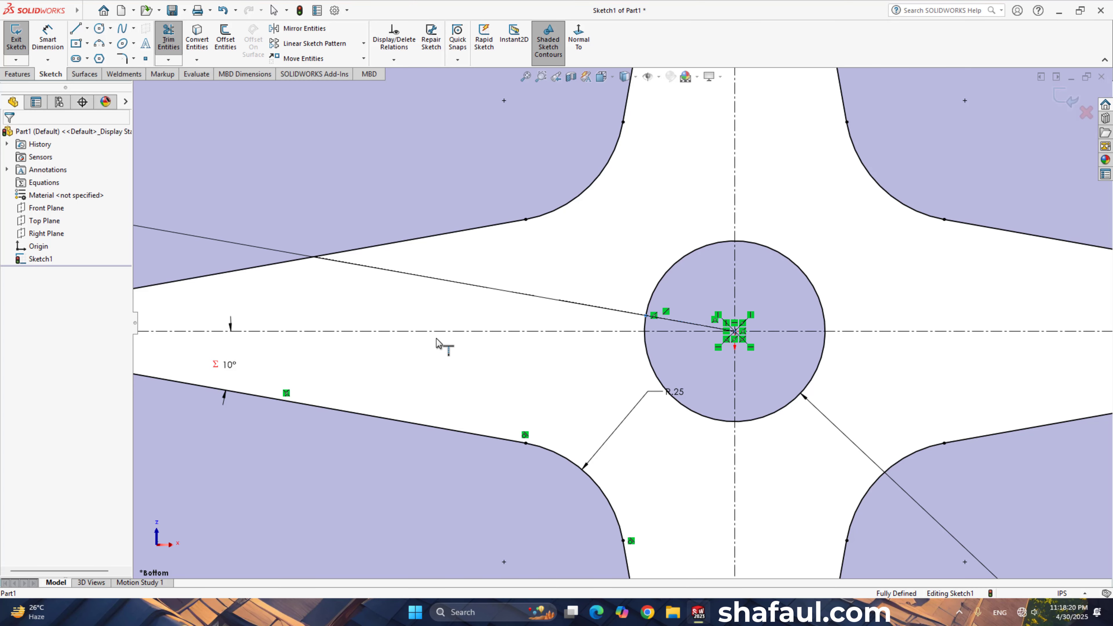
key("Escape")
scroll(465, 346, "down", 3)
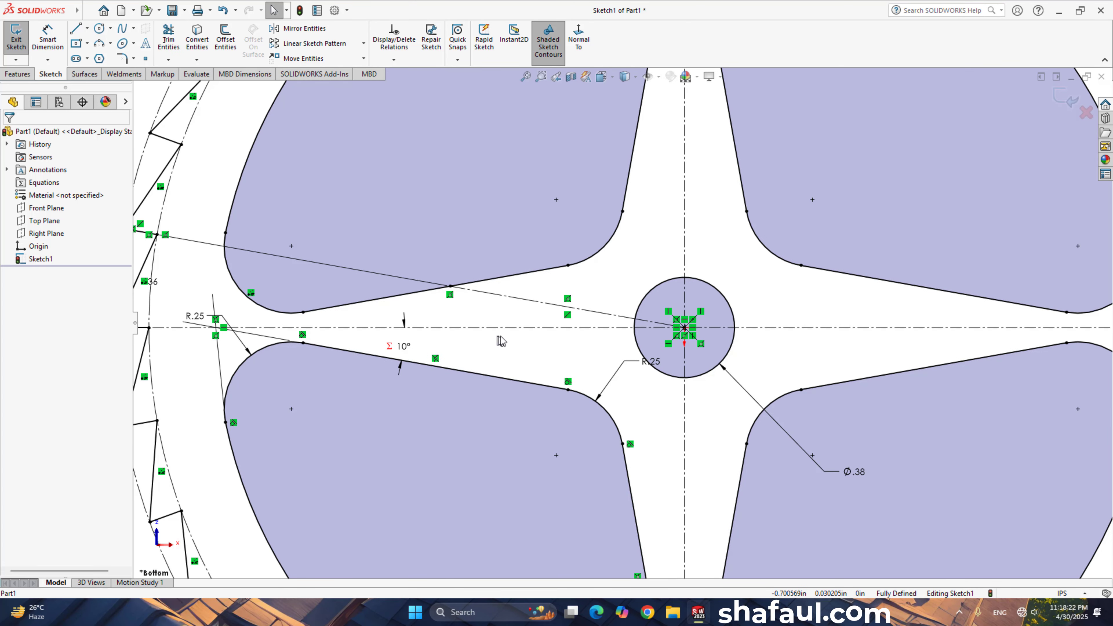
scroll(500, 340, "down", 3)
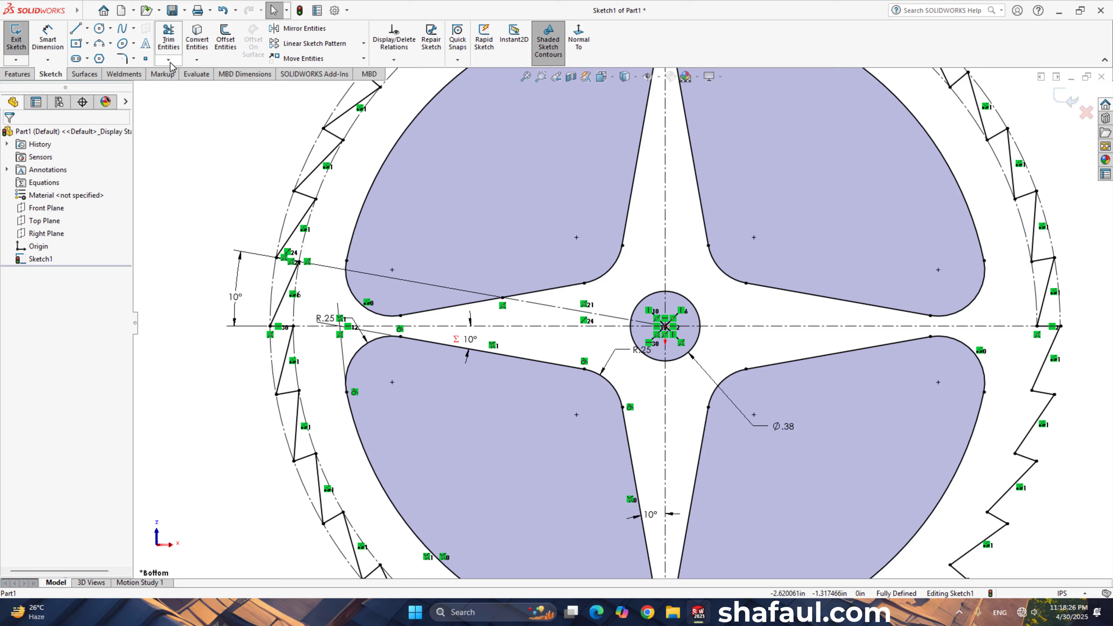
Extend the same construction line across the upper-left cutout to its far curved edge
left_click(168, 42)
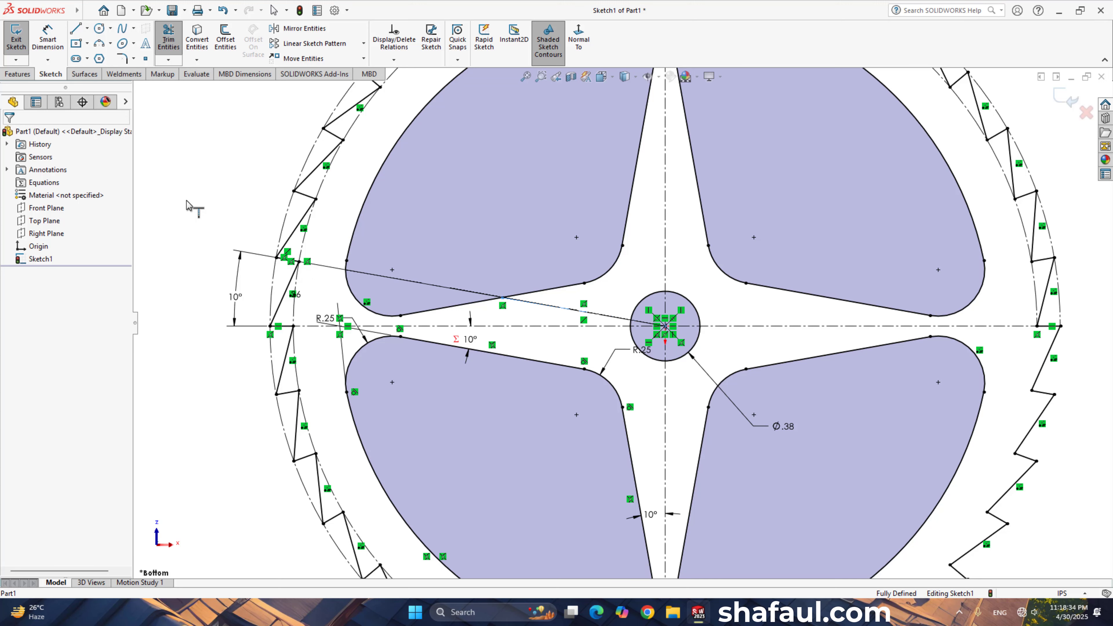
right_click(186, 203)
left_click(208, 240)
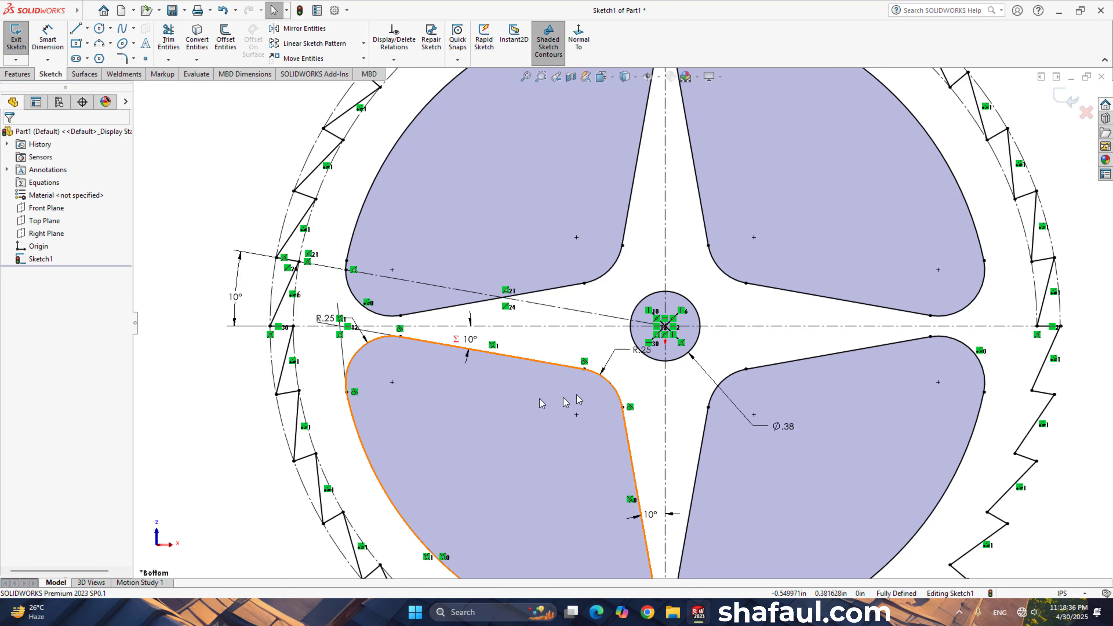
scroll(673, 382, "up", 5)
scroll(839, 403, "down", 3)
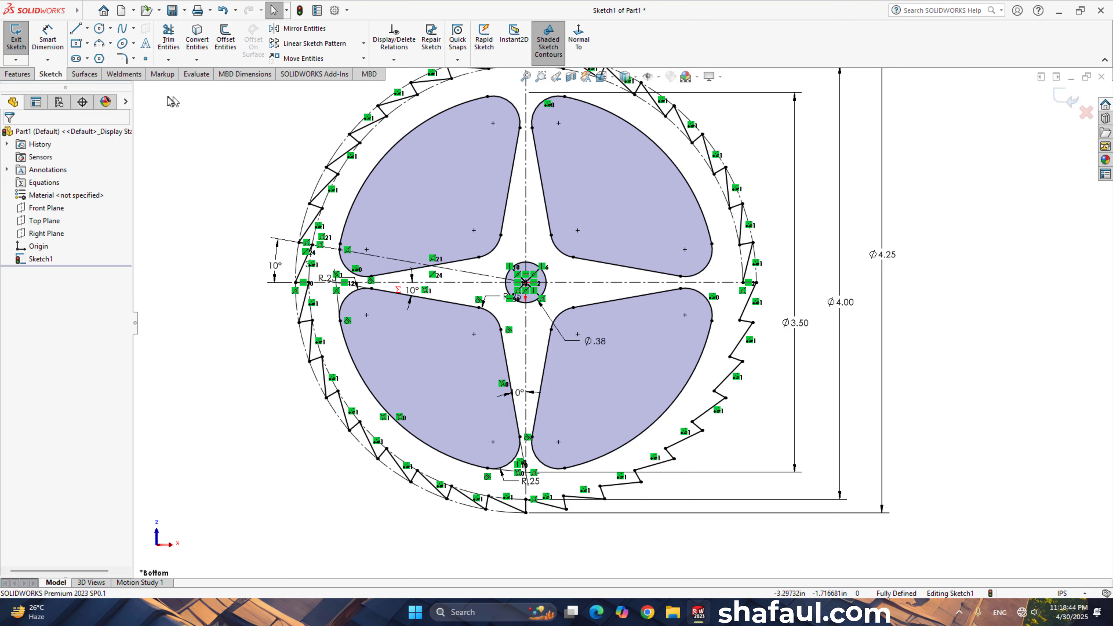
Exit the sketch and extrude the toothed blade region, excluding the hub hole and four cutouts, as a Blind boss 0.1 in deep
left_click(1068, 101)
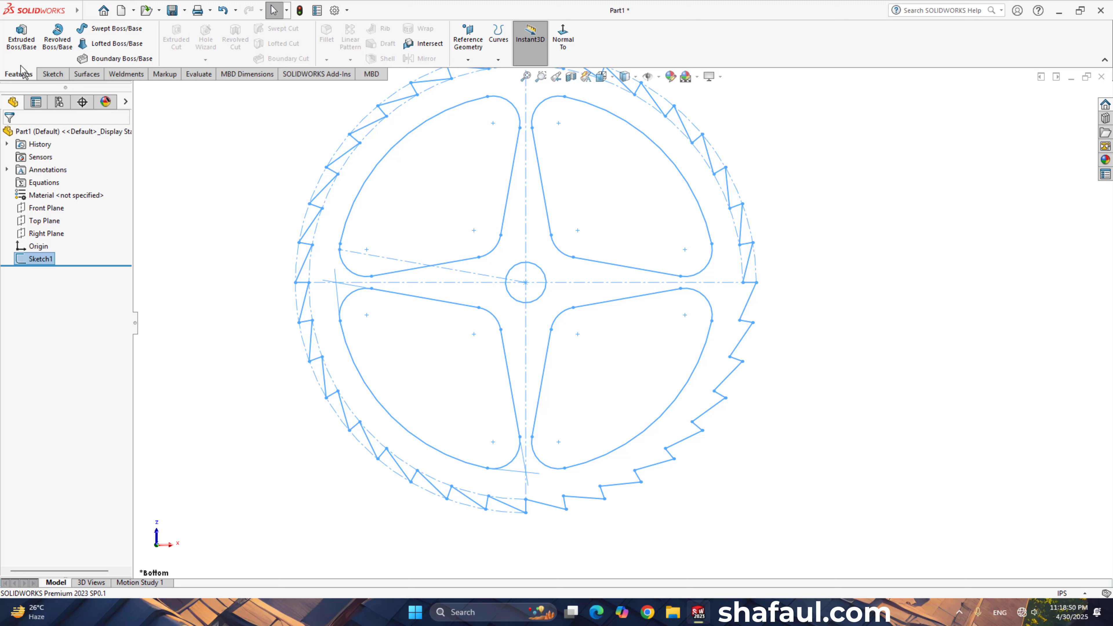
left_click(22, 37)
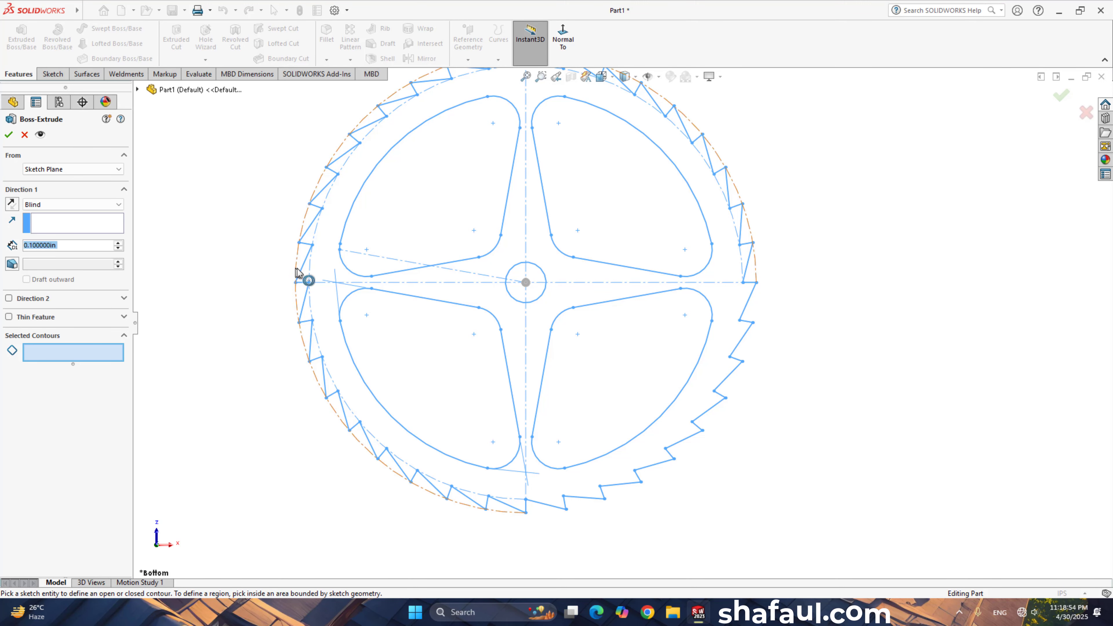
left_click(332, 275)
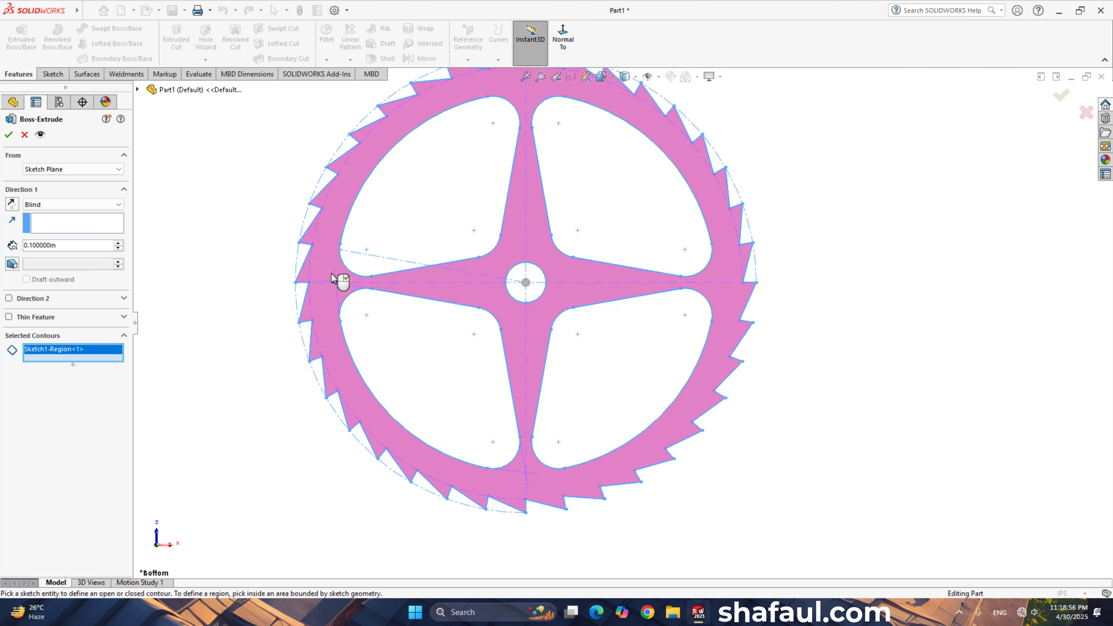
middle_click_drag(250, 376, 254, 168)
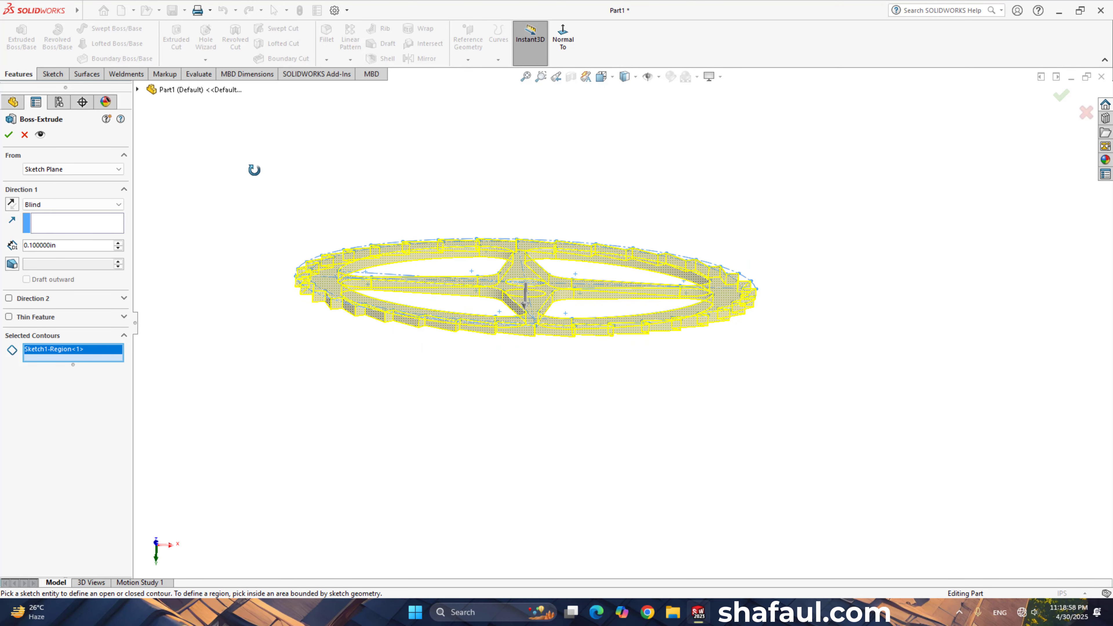
left_click(12, 139)
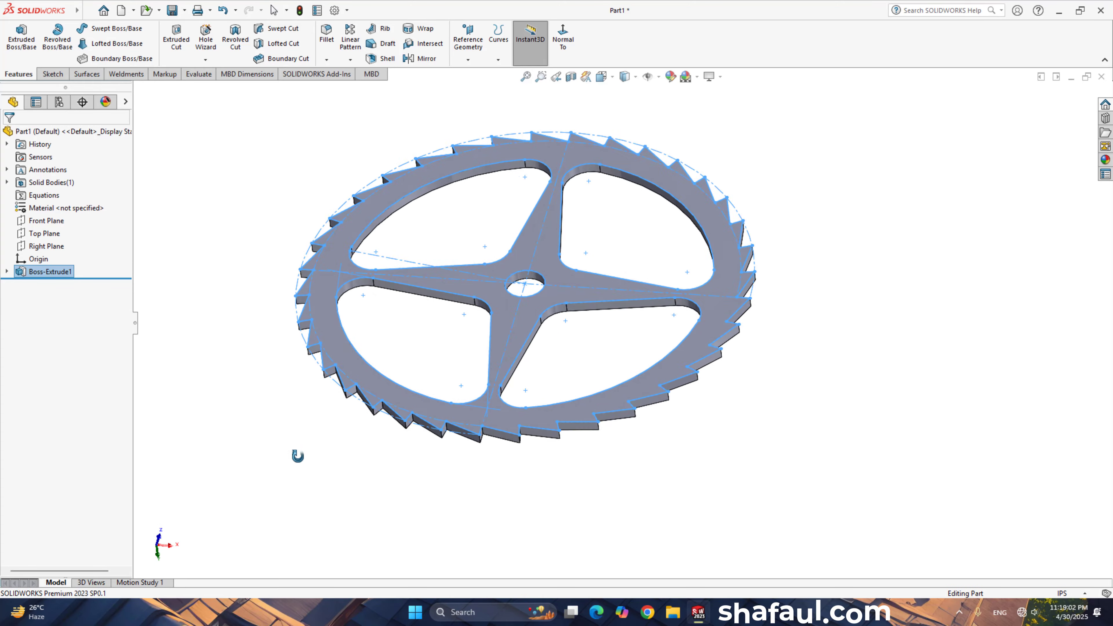